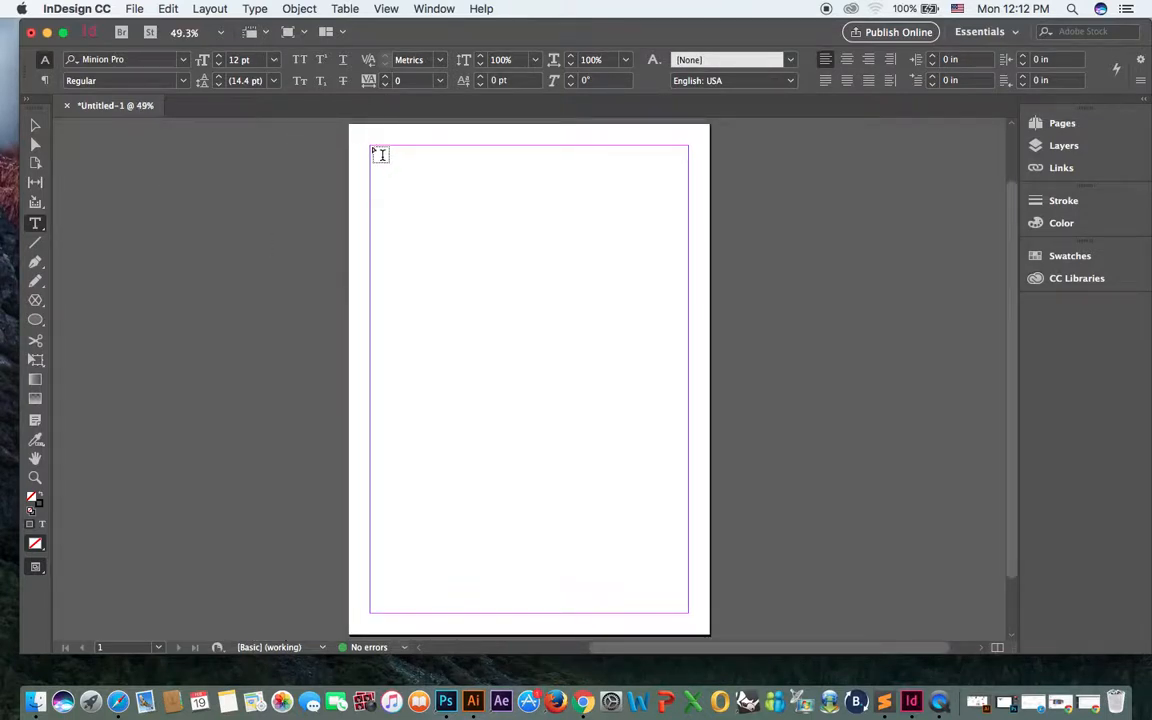
# Draw a text frame covering the area inside the page margins and fill it with placeholder text
pyautogui.moveTo(381, 154); pyautogui.dragTo(687, 614)
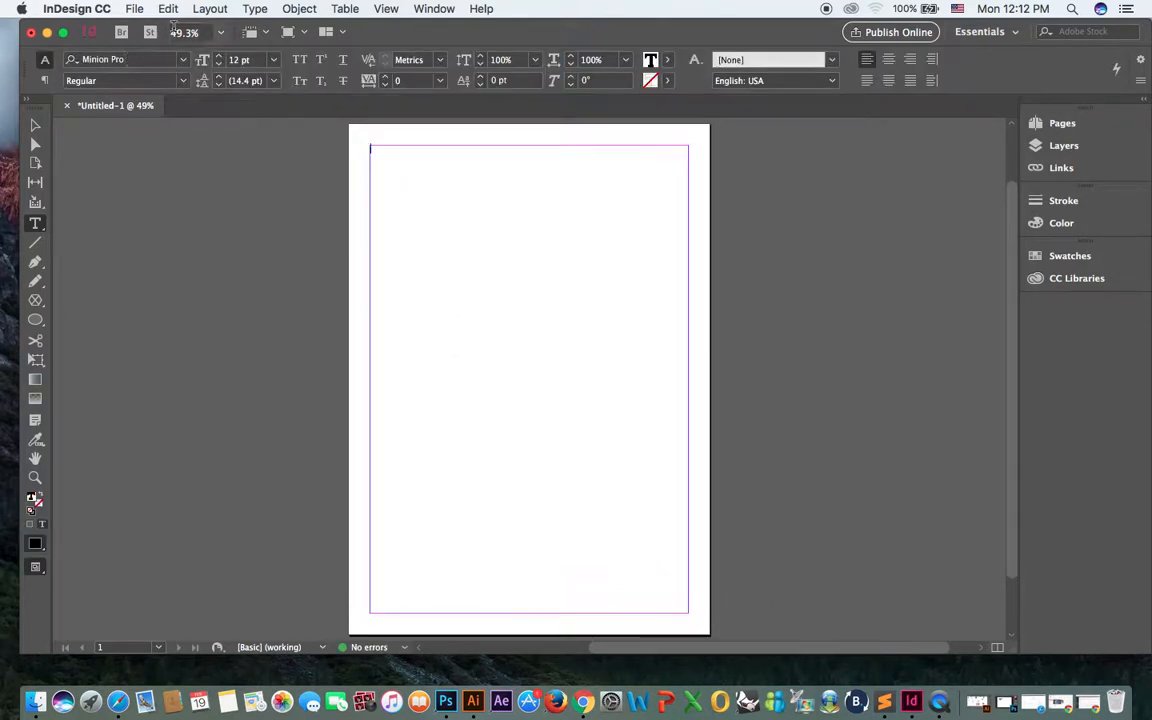
pyautogui.click(254, 9)
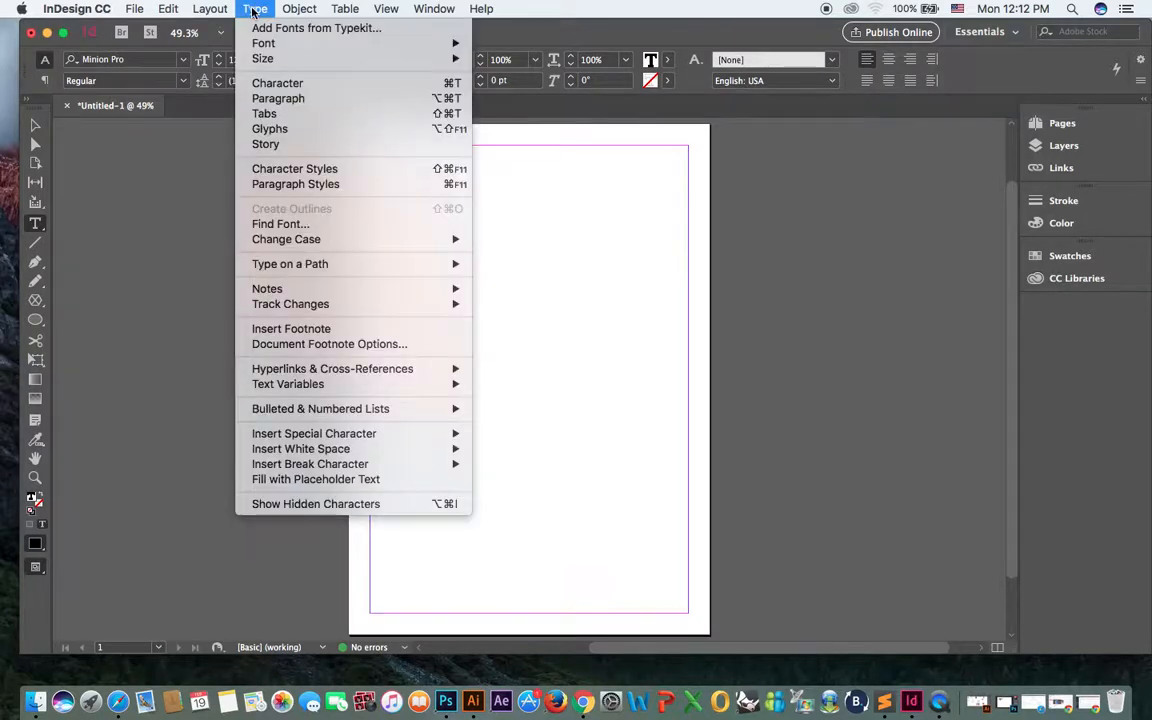
pyautogui.click(334, 483)
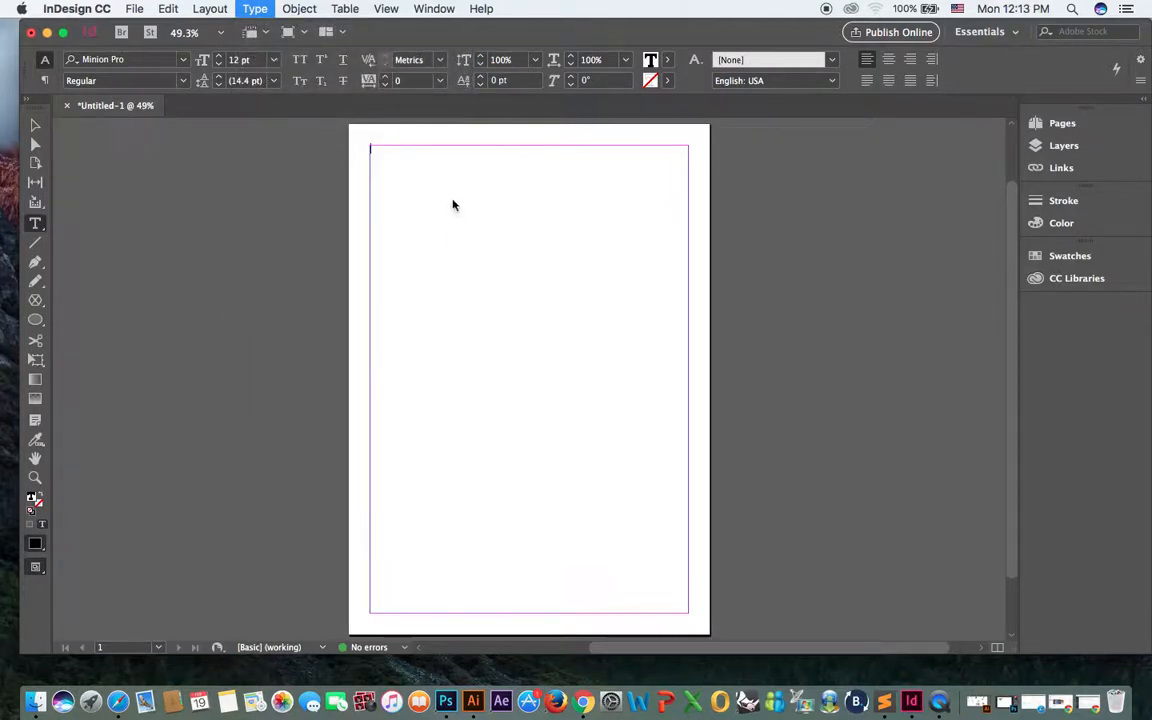
# Justify the text frame's paragraphs with the last line aligned left and turn off hyphenation
pyautogui.click(35, 125)
pyautogui.press('super+equal')
pyautogui.press('super+equal')
pyautogui.press('super+equal')
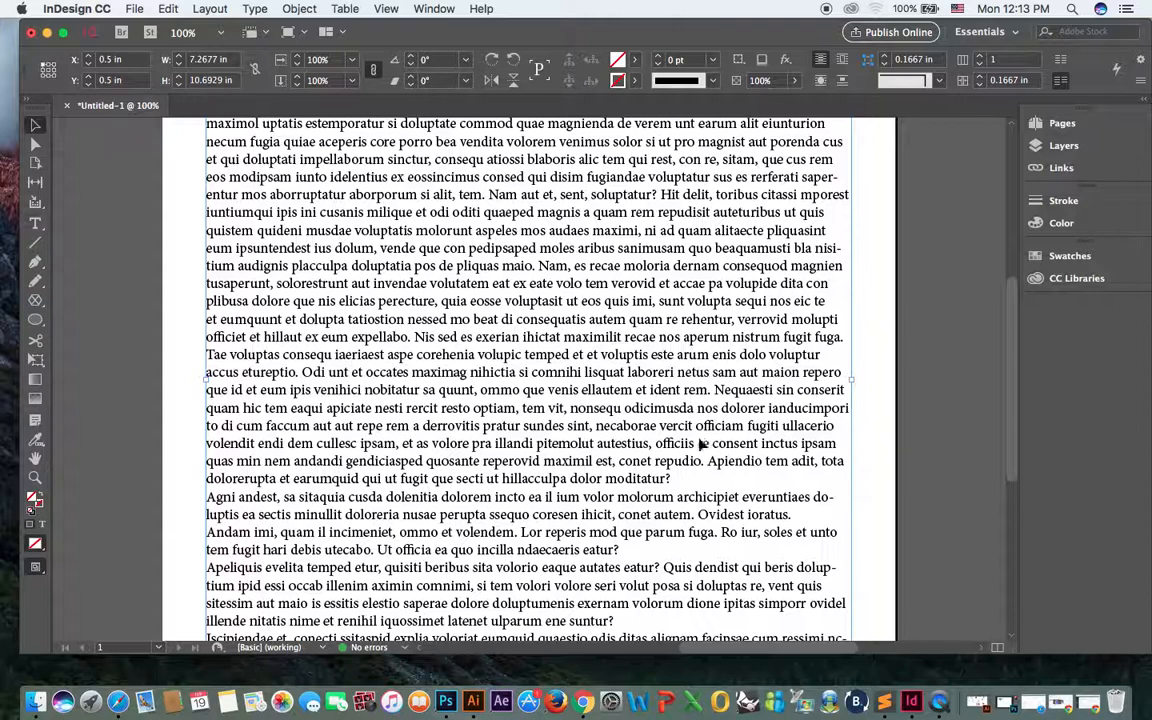
pyautogui.moveTo(607, 461); pyautogui.dragTo(546, 271)
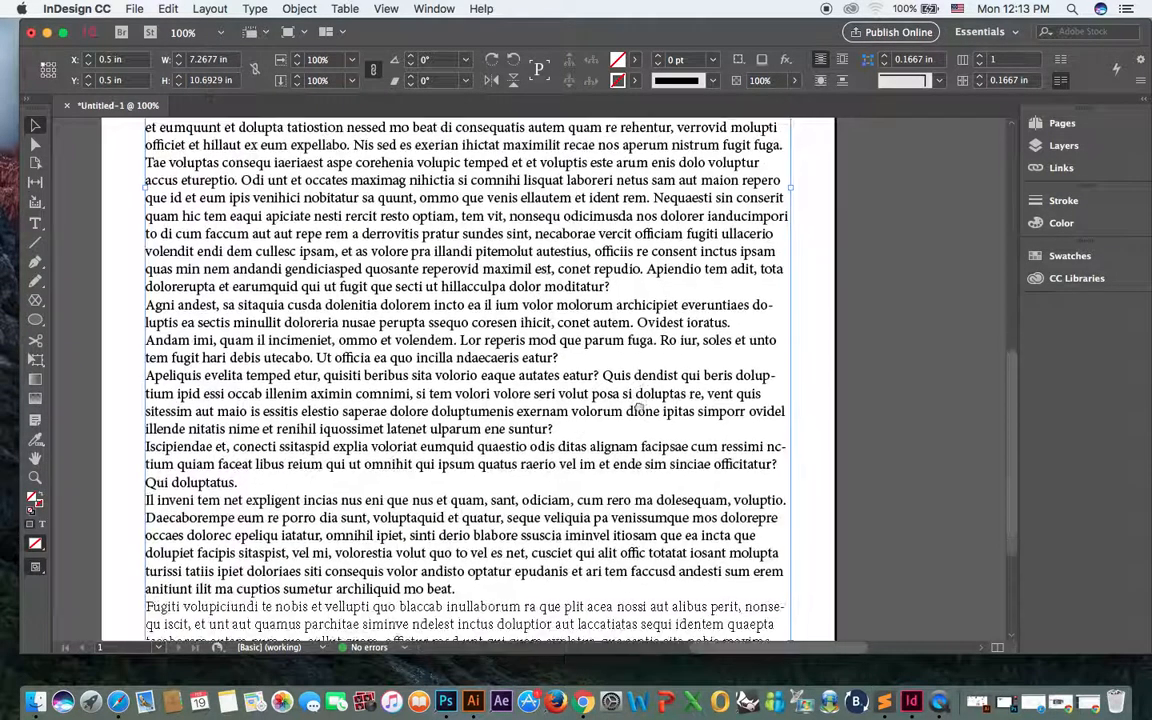
pyautogui.moveTo(769, 498); pyautogui.dragTo(735, 416)
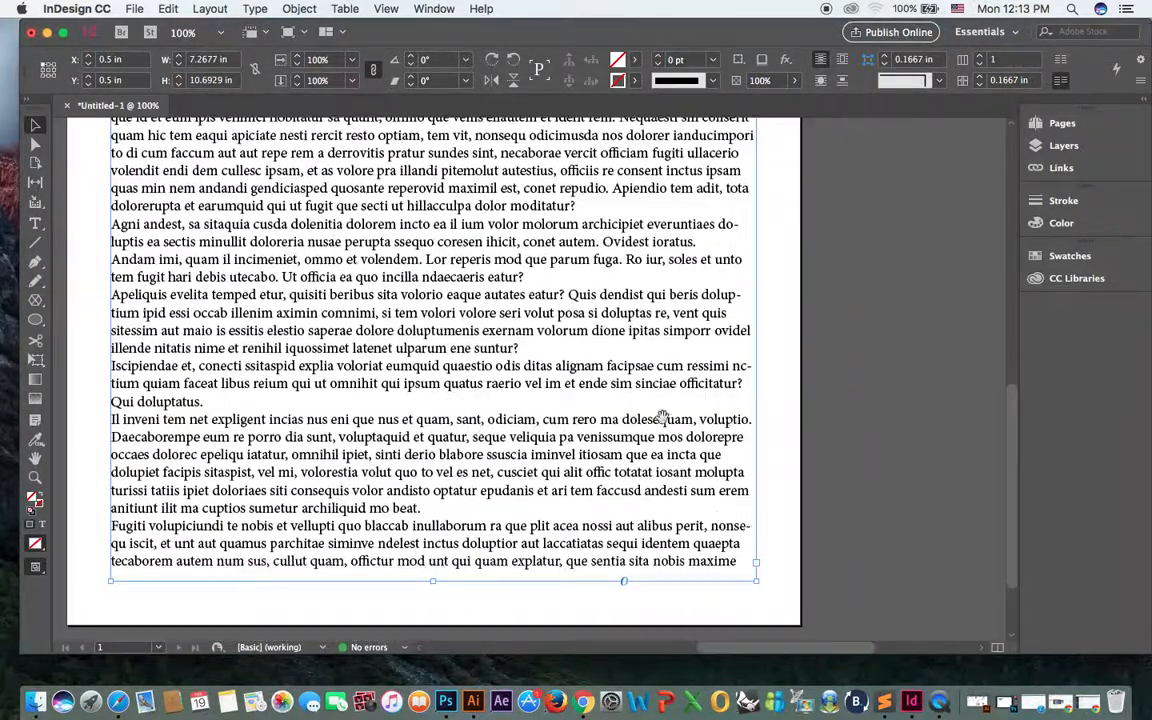
pyautogui.moveTo(663, 417); pyautogui.dragTo(675, 469)
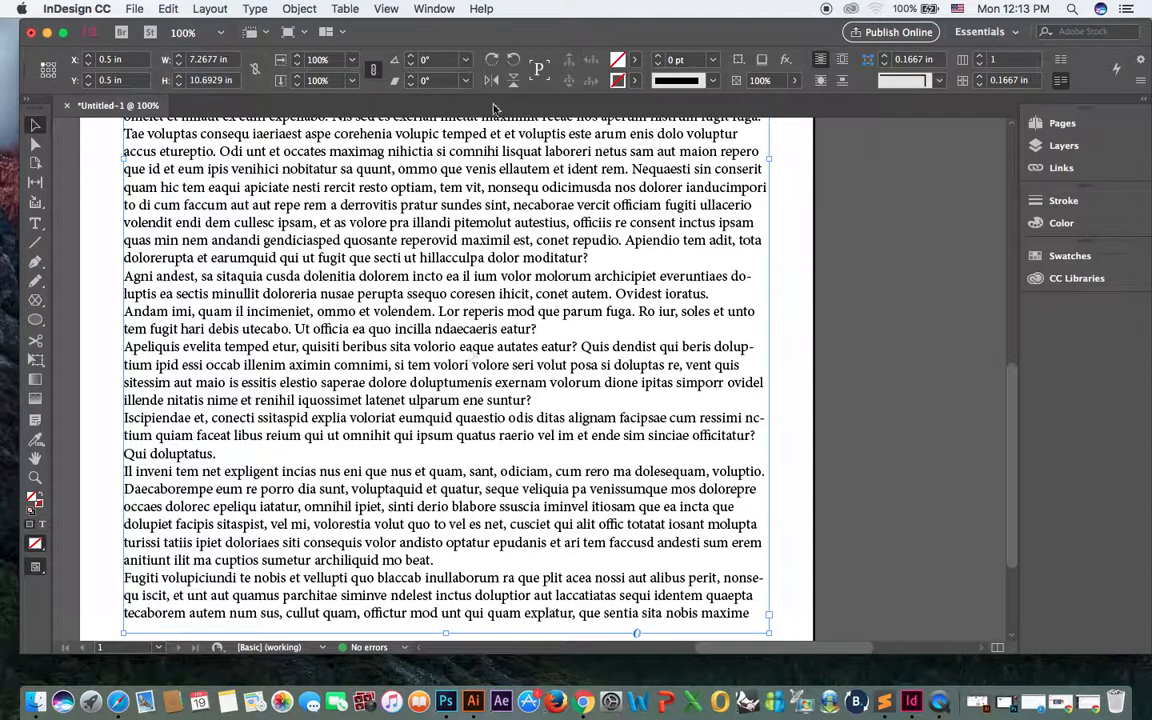
pyautogui.click(436, 8)
pyautogui.moveTo(479, 362)
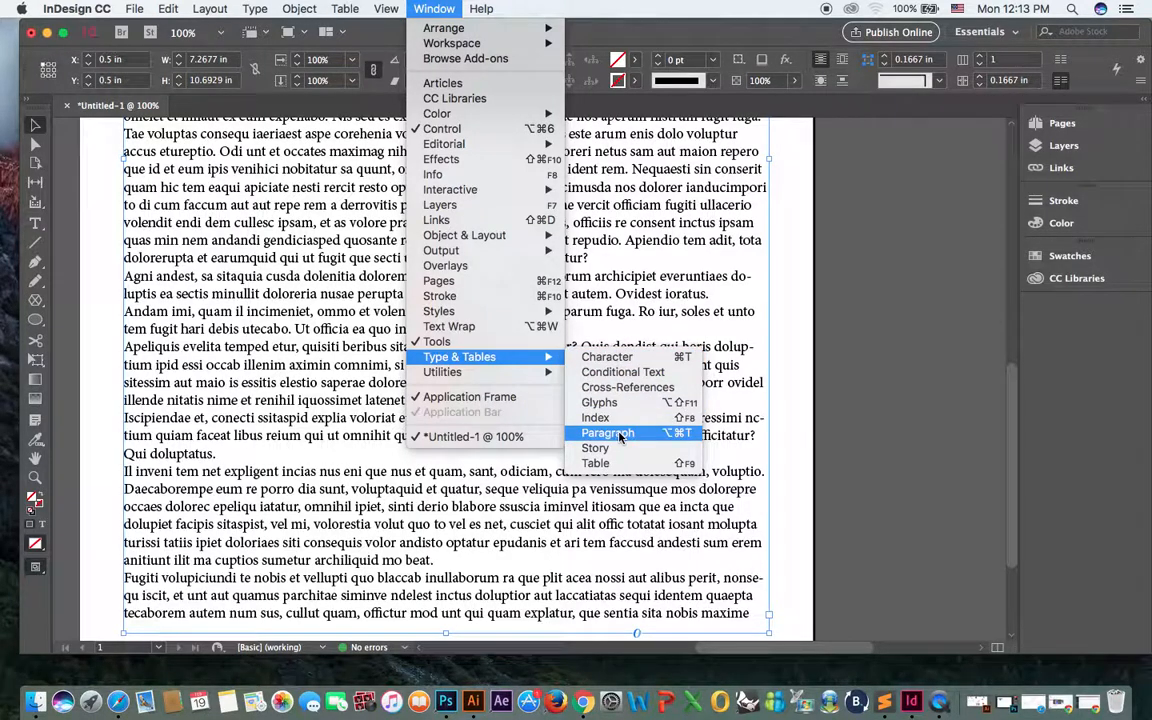
pyautogui.click(608, 433)
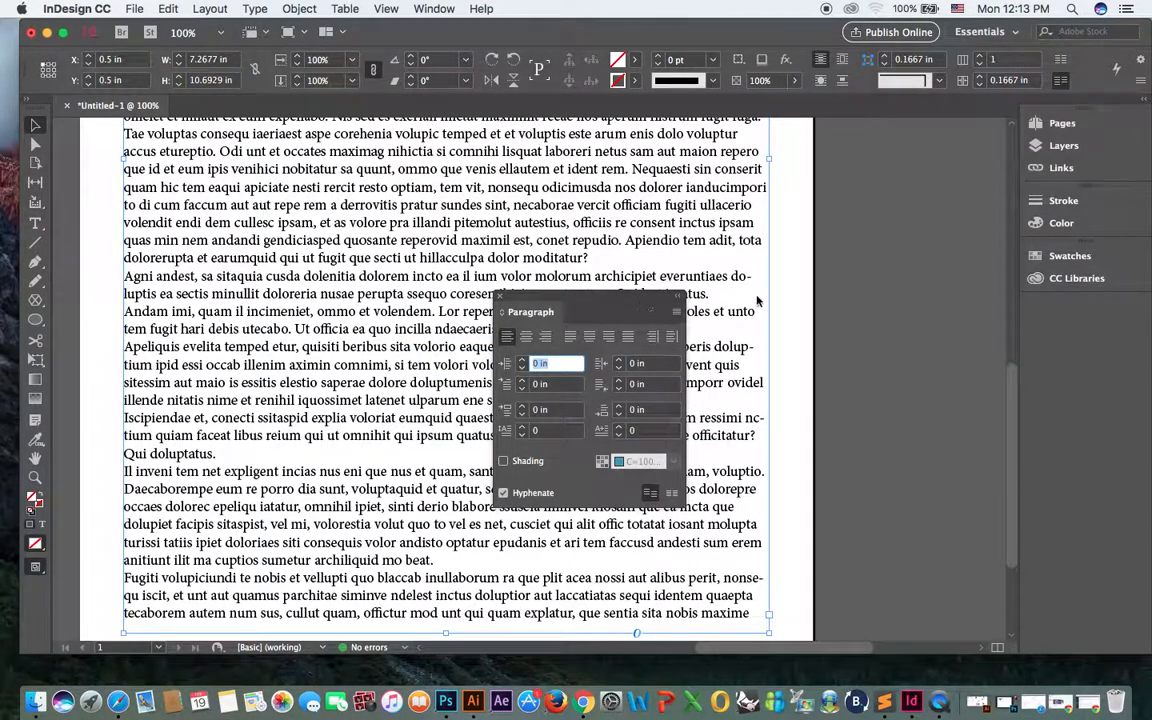
pyautogui.moveTo(578, 302); pyautogui.dragTo(933, 265)
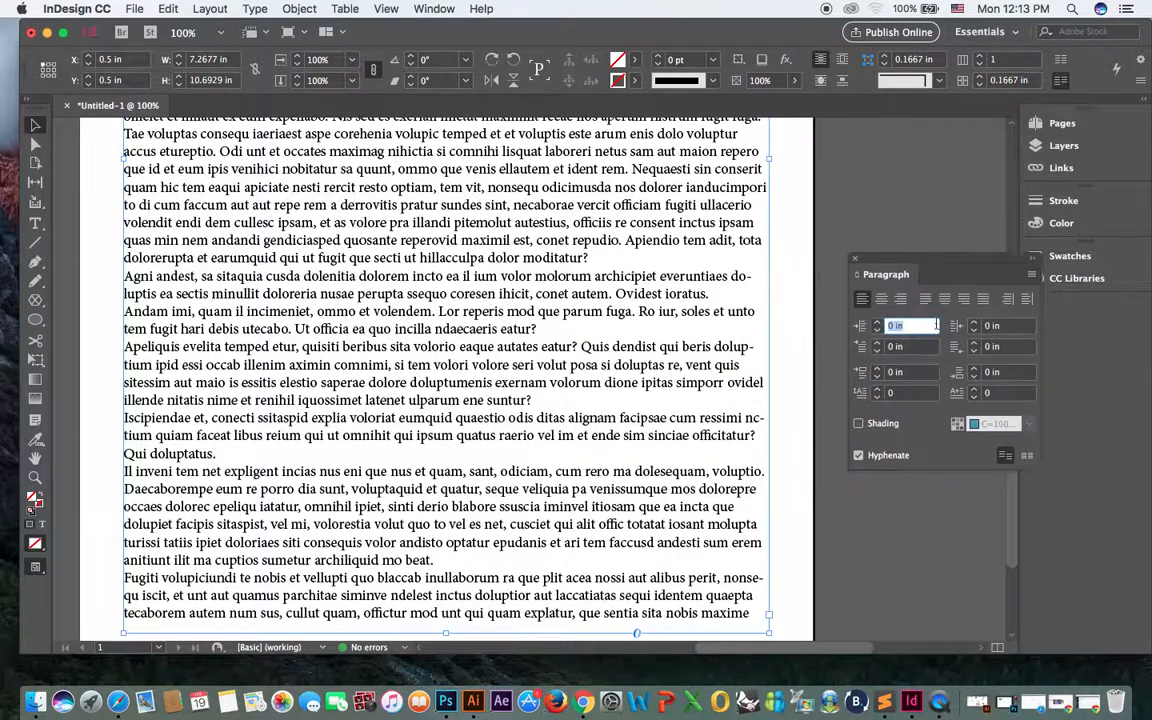
pyautogui.click(925, 299)
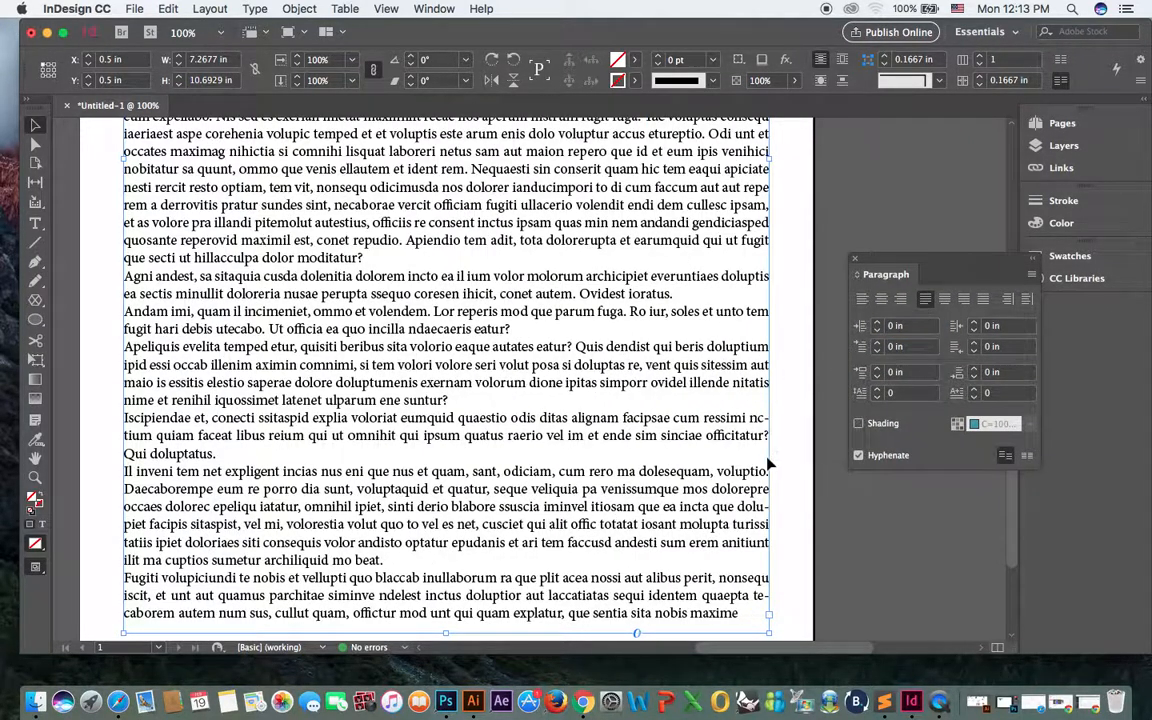
pyautogui.click(858, 456)
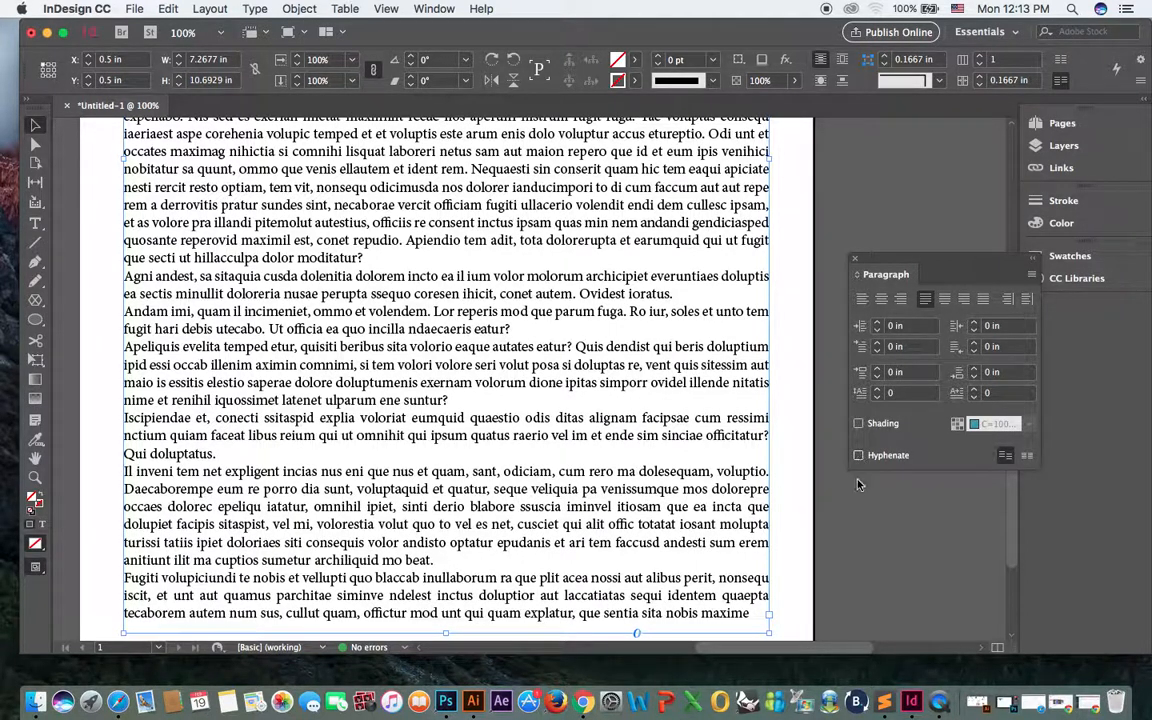
pyautogui.click(778, 488)
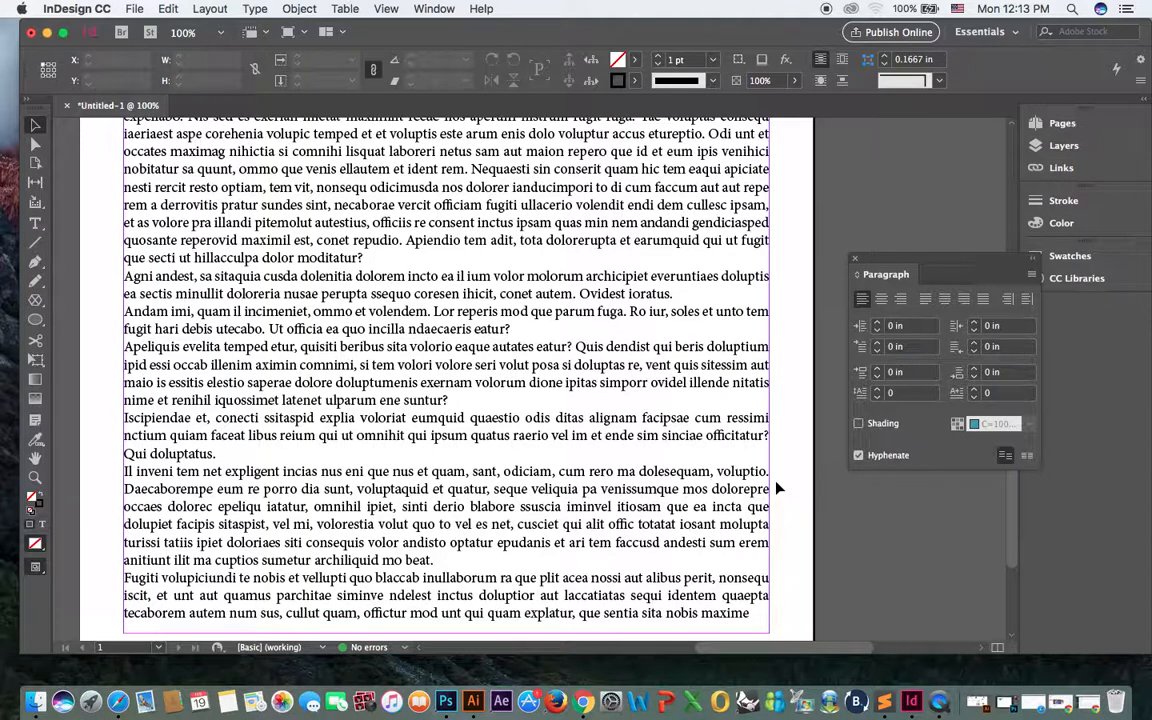
# Try placing burj-al-arab-02.jpg from the Desktop while the text frame is selected, and undo the placement
pyautogui.scroll(10, 778, 488)
pyautogui.hscroll(-1, 451, 380)
pyautogui.scroll(2, 451, 380)
pyautogui.hscroll(1, 451, 380)
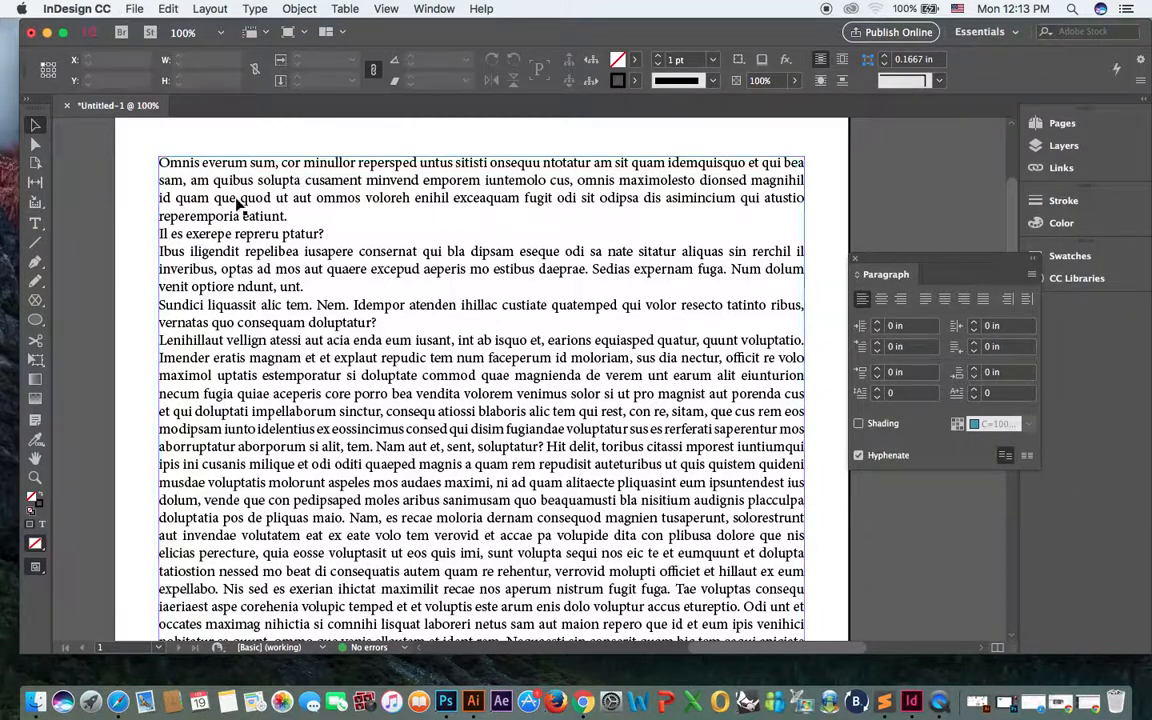
pyautogui.click(357, 220)
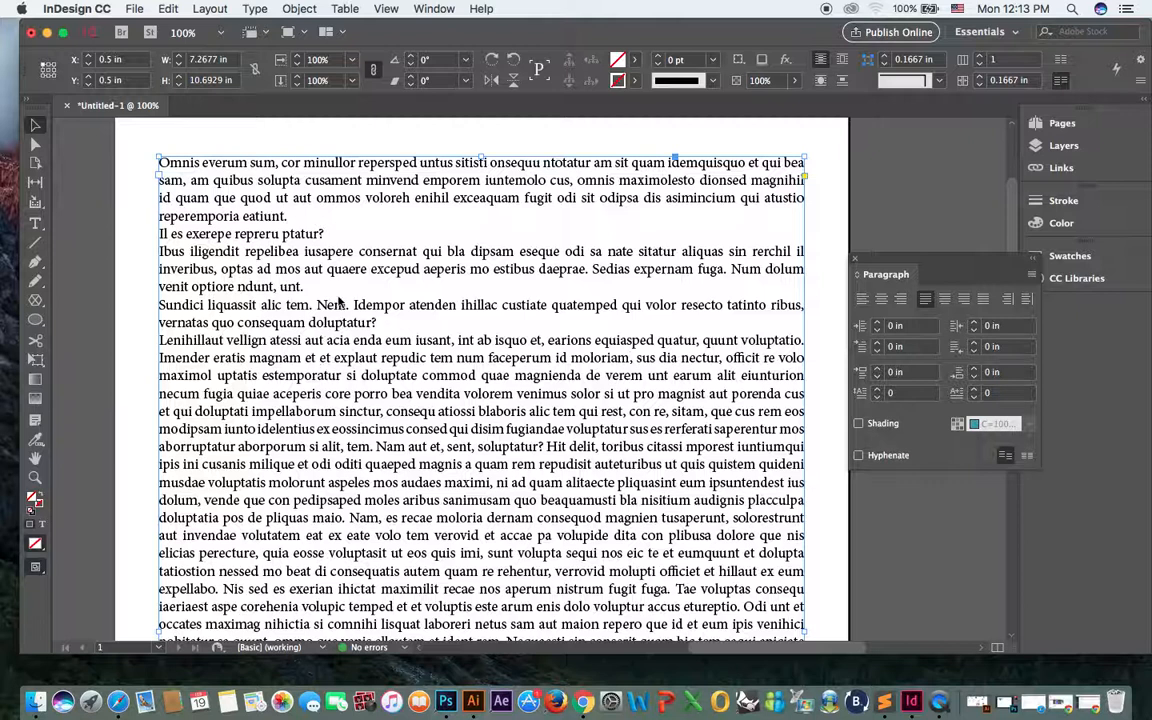
pyautogui.press('super+d')
pyautogui.click(806, 190)
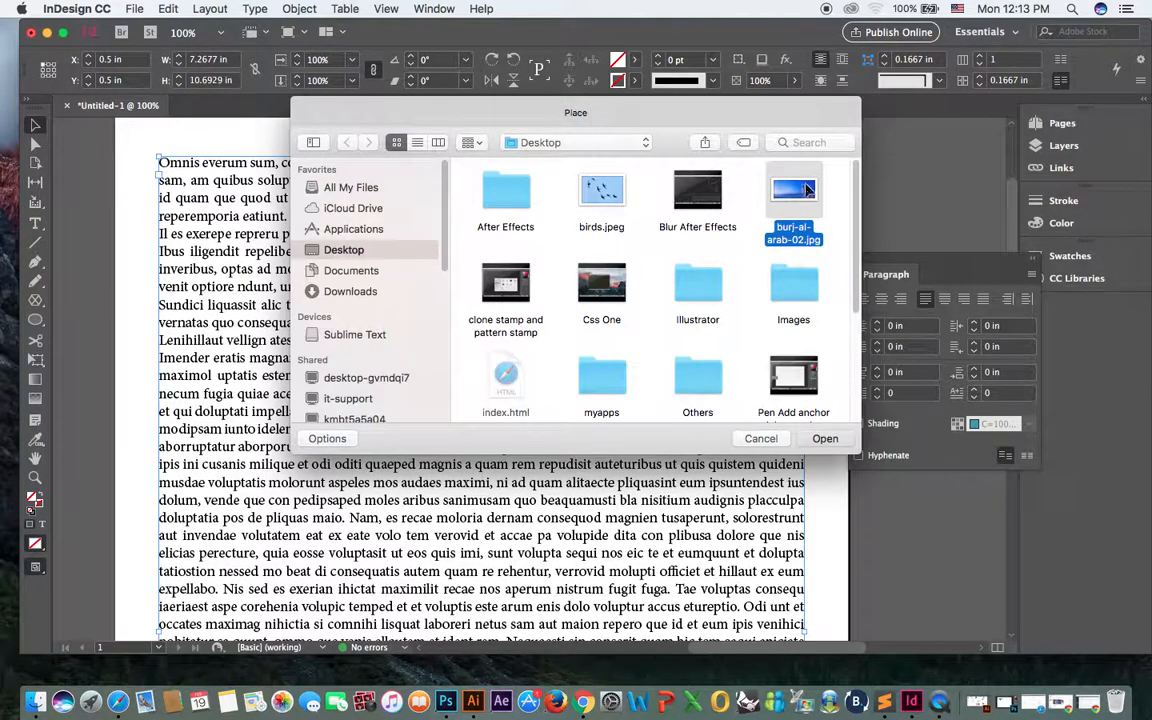
pyautogui.click(822, 439)
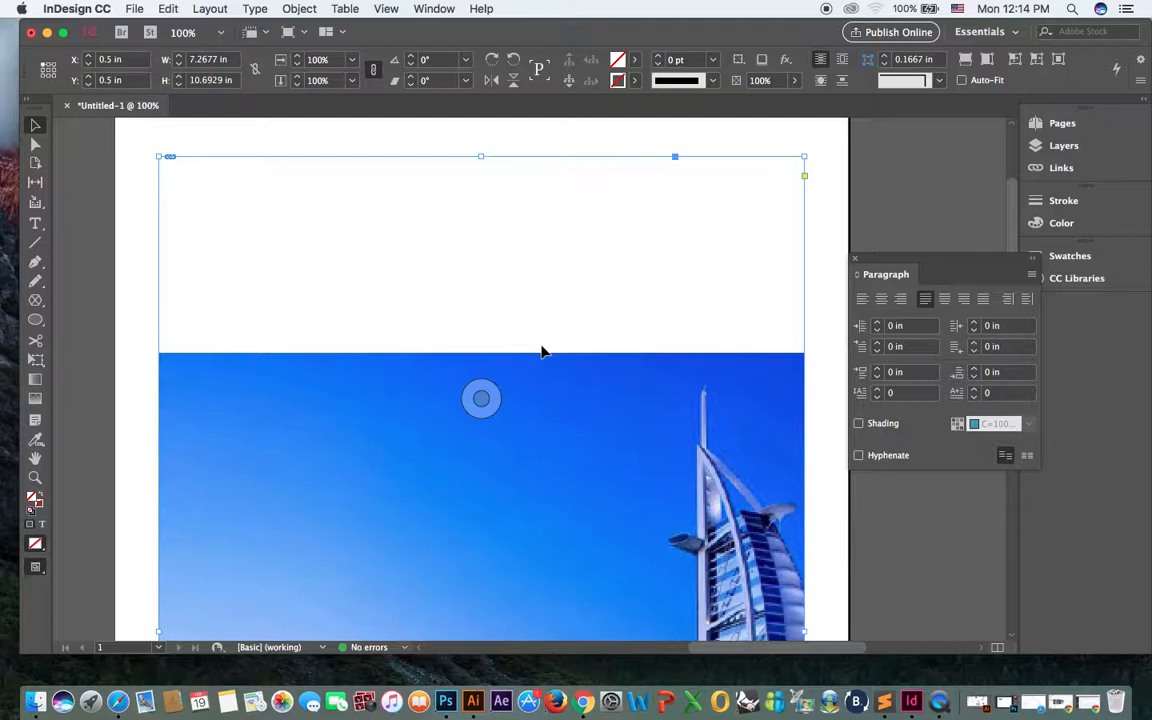
pyautogui.press('cmd+z')
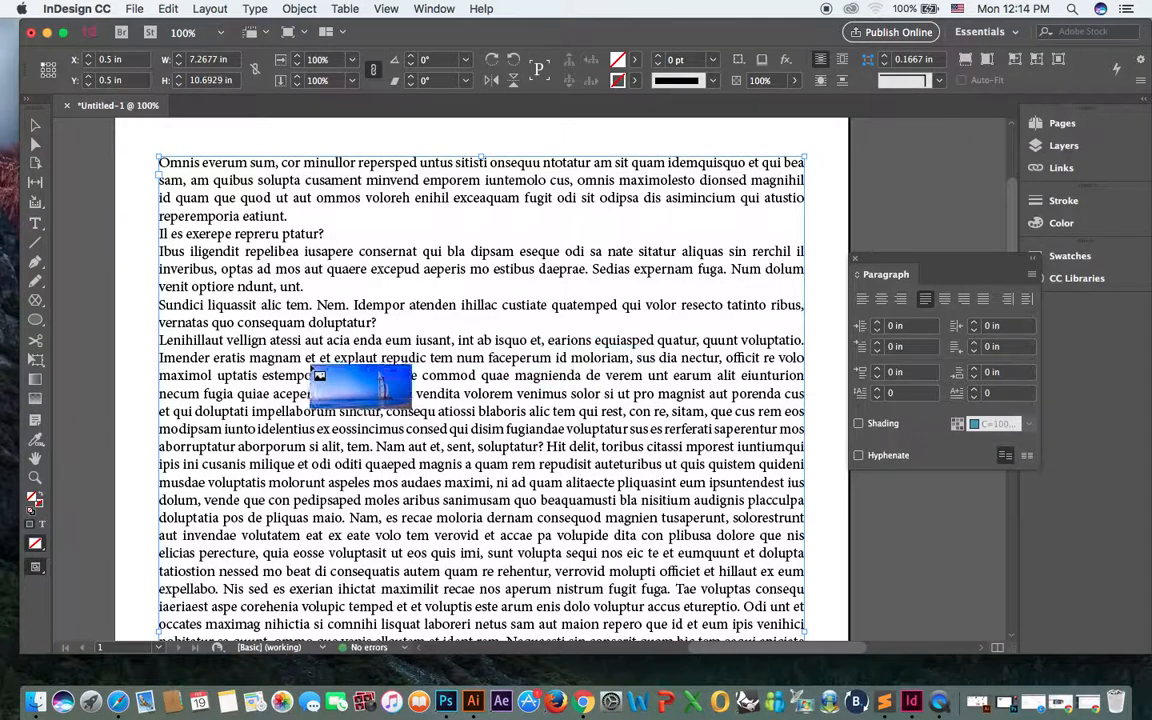
pyautogui.click(83, 279)
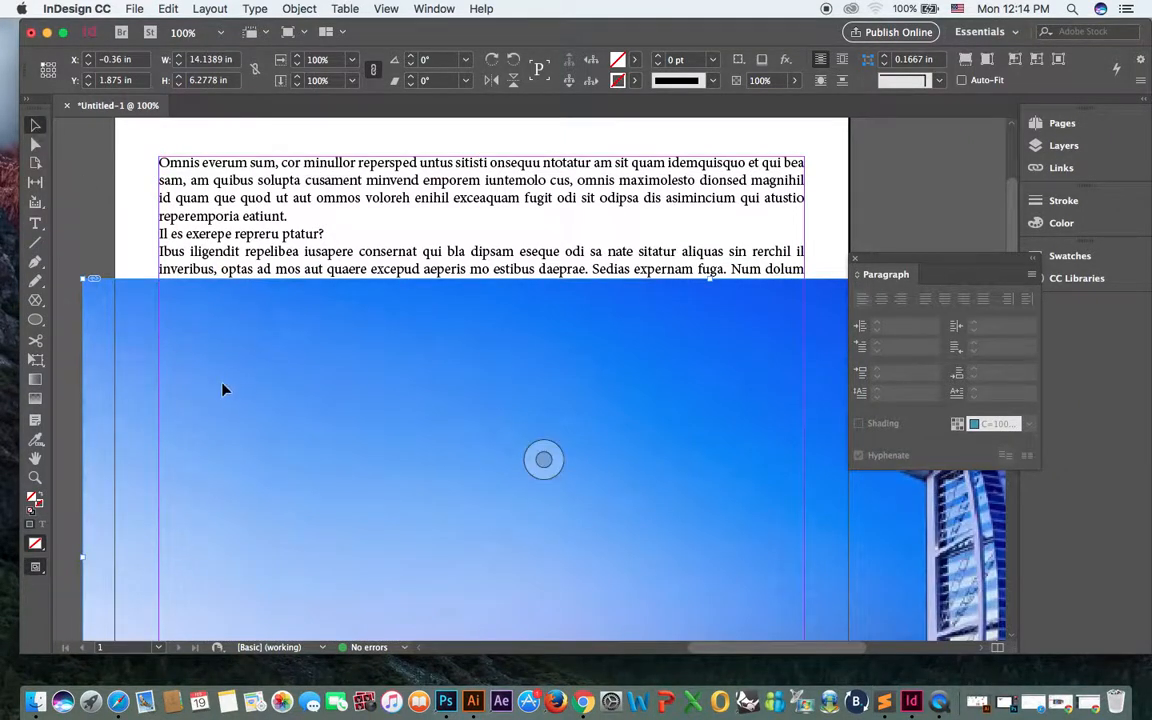
pyautogui.press('cmd+z')
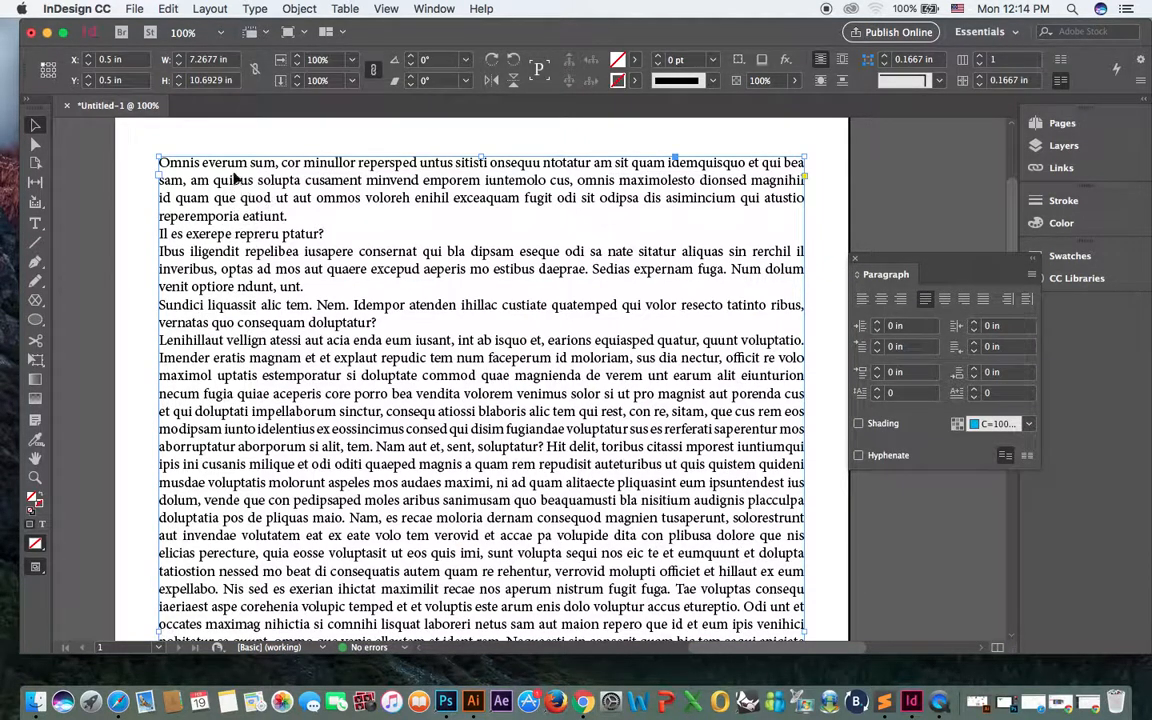
# Deselect the text frame and place burj-al-arab-02.jpg at the page's left edge, about 1.47 in from the top
pyautogui.click(77, 160)
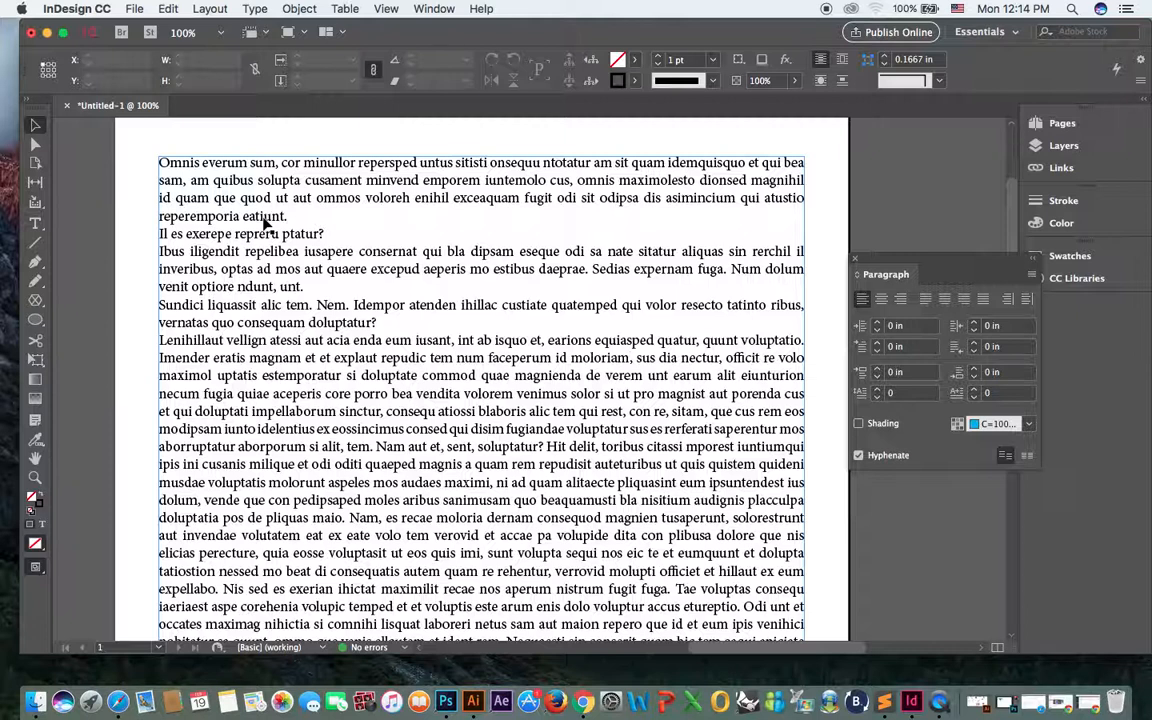
pyautogui.press('super+d')
pyautogui.click(806, 192)
pyautogui.doubleClick(806, 192)
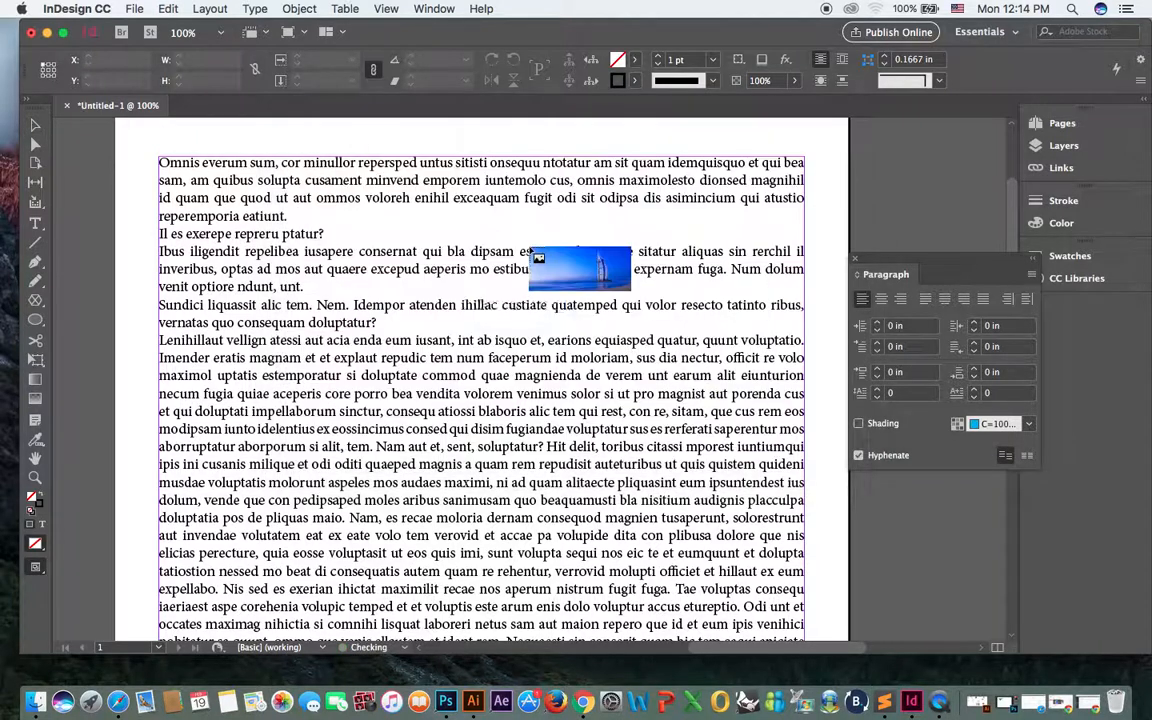
pyautogui.click(117, 242)
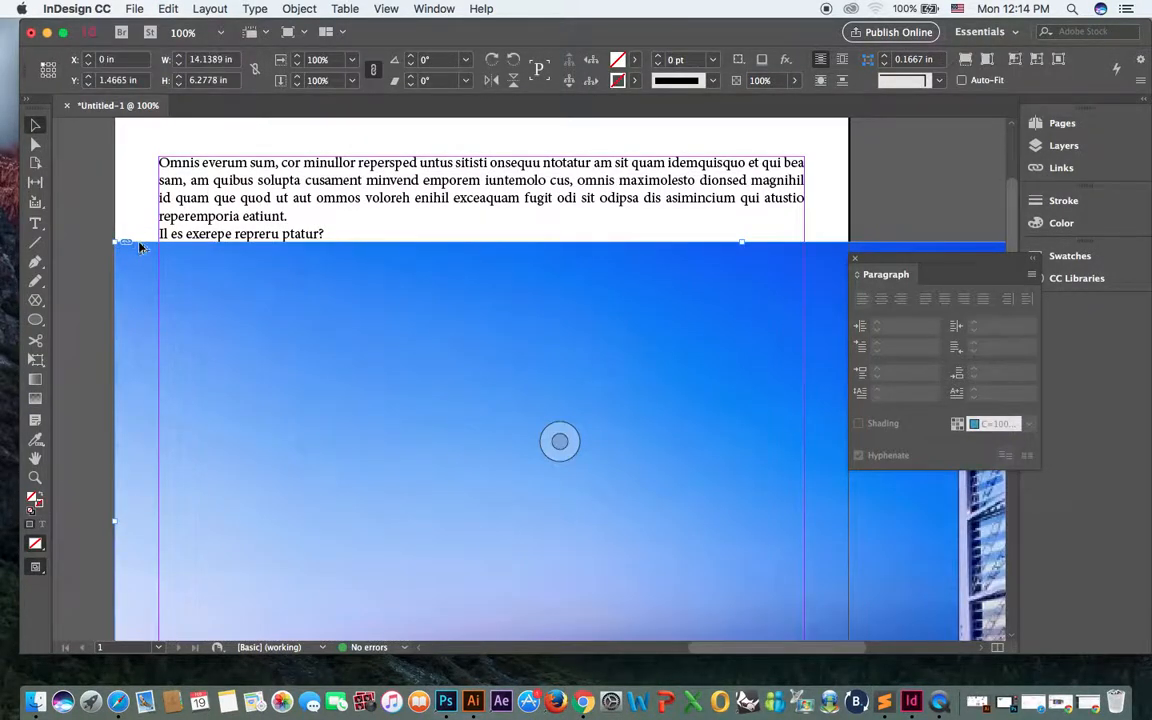
# Reduce the image frame to about 4.22 × 1.87 in, position it amid the text, and fill the frame proportionally
pyautogui.moveTo(112, 238); pyautogui.dragTo(553, 438)
pyautogui.moveTo(590, 478); pyautogui.dragTo(397, 445)
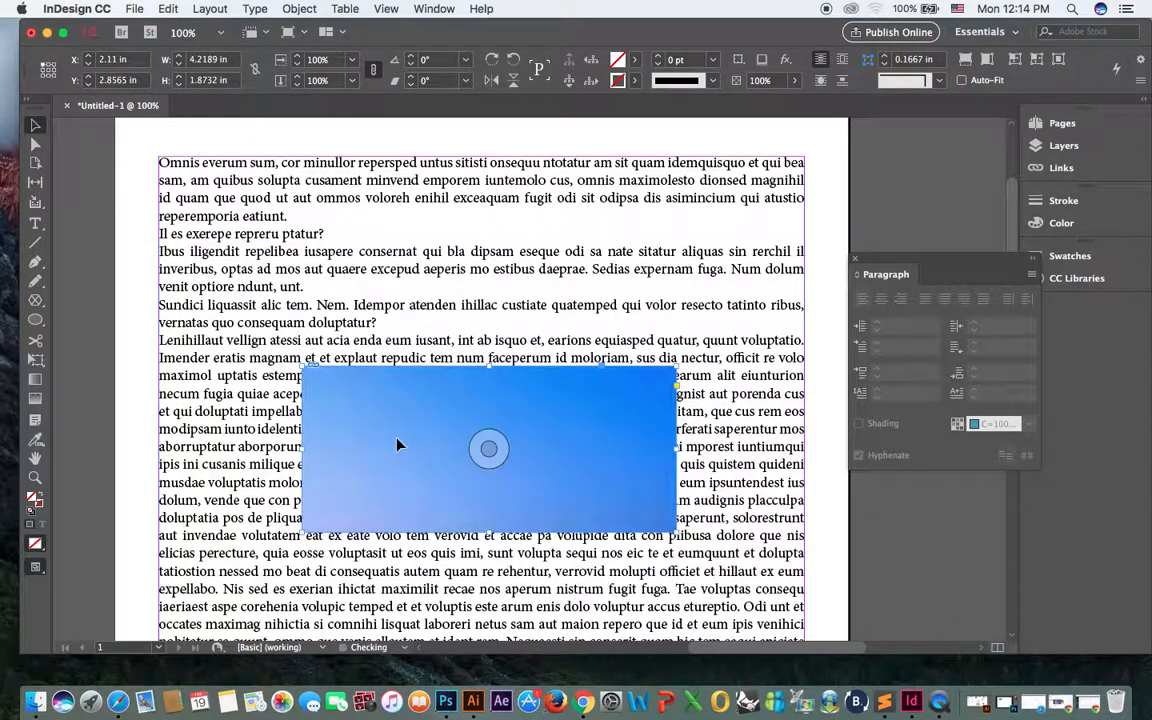
pyautogui.click(964, 62)
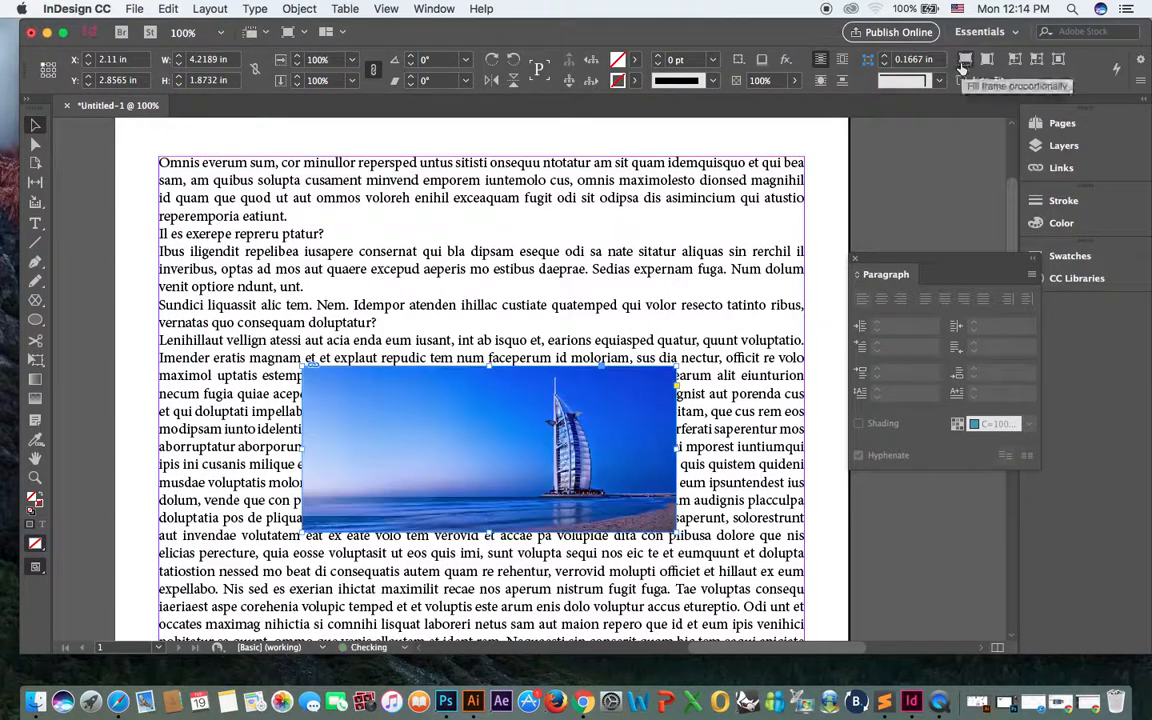
pyautogui.moveTo(454, 417); pyautogui.dragTo(462, 417)
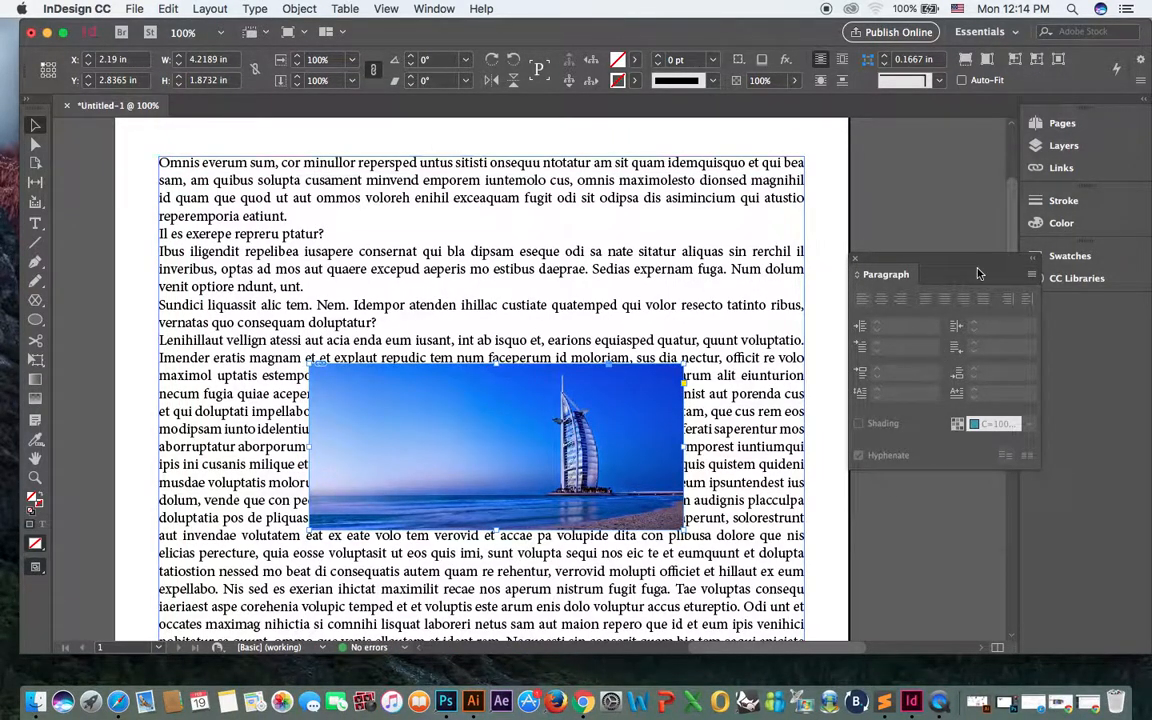
# Apply a text wrap around the image's object shape
pyautogui.click(434, 10)
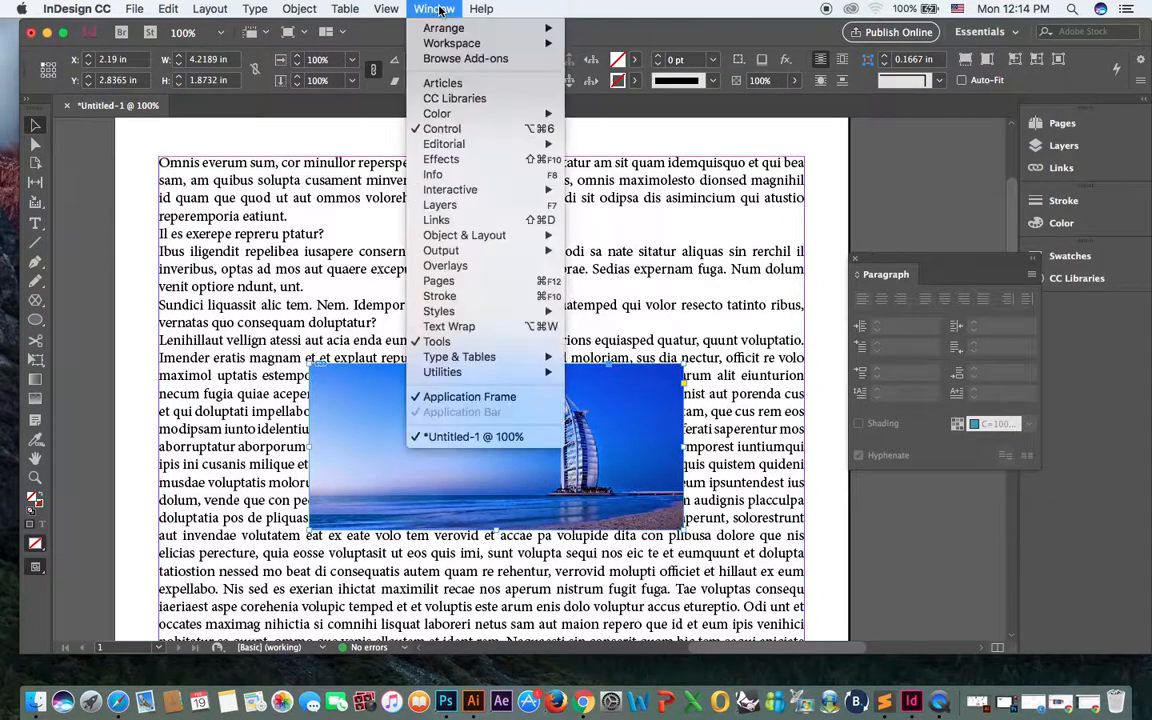
pyautogui.click(478, 327)
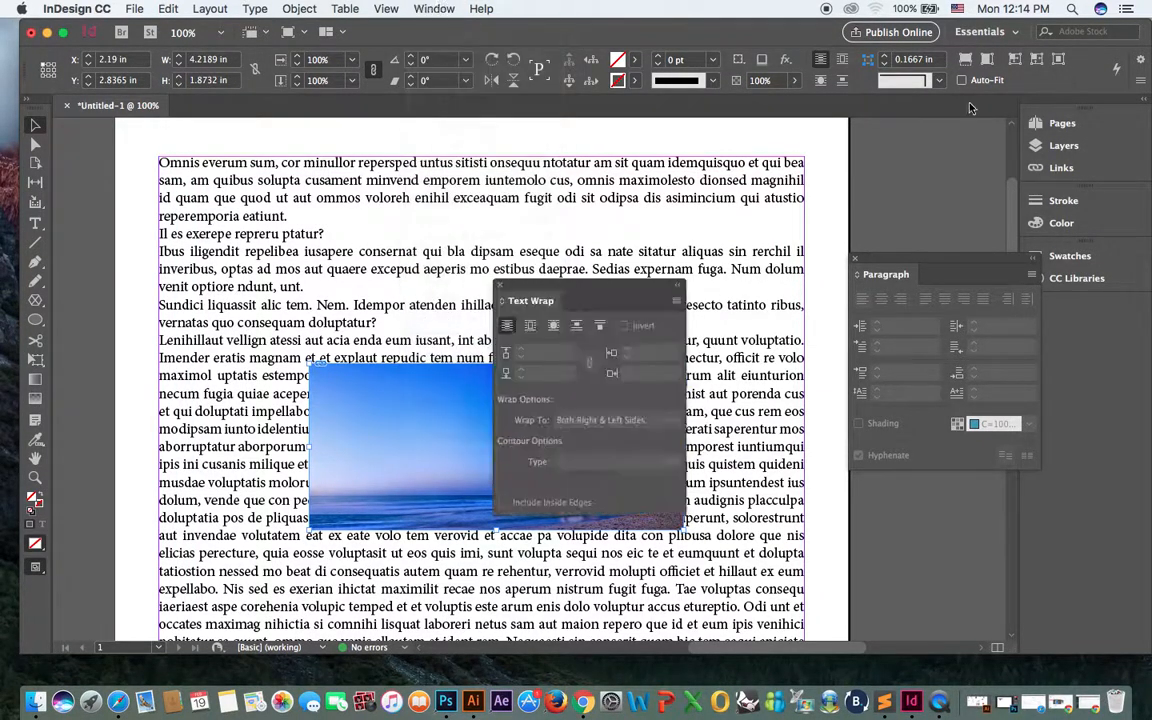
pyautogui.moveTo(607, 300); pyautogui.dragTo(947, 201)
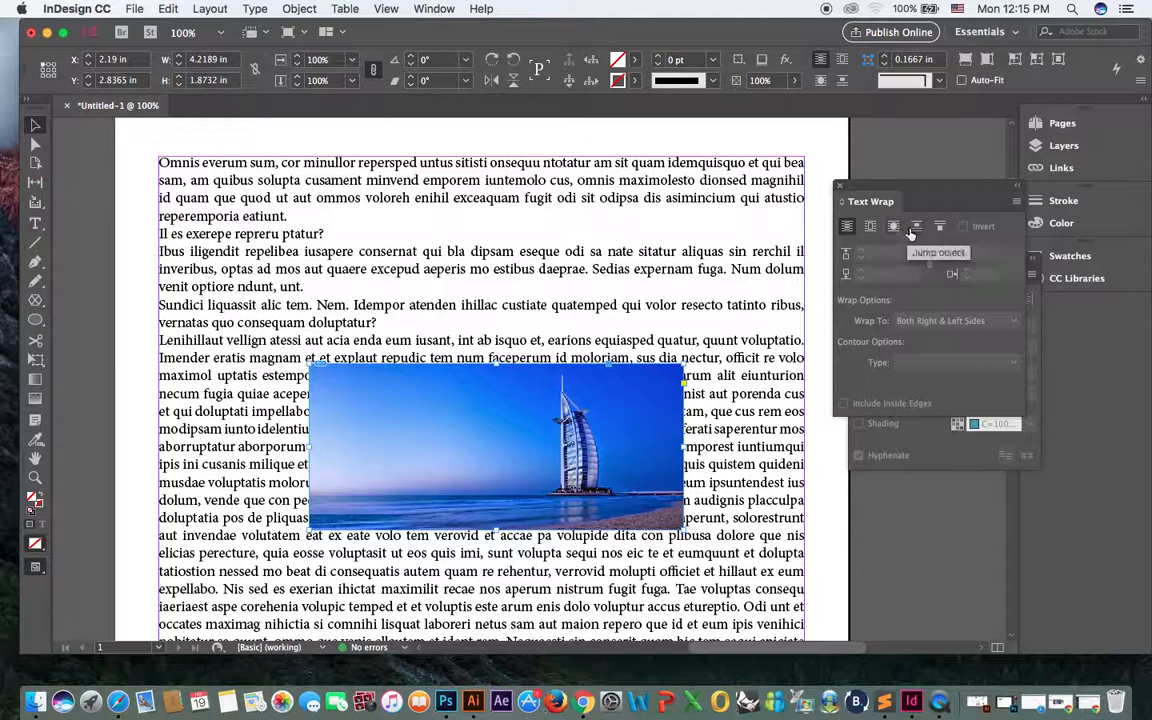
pyautogui.click(888, 229)
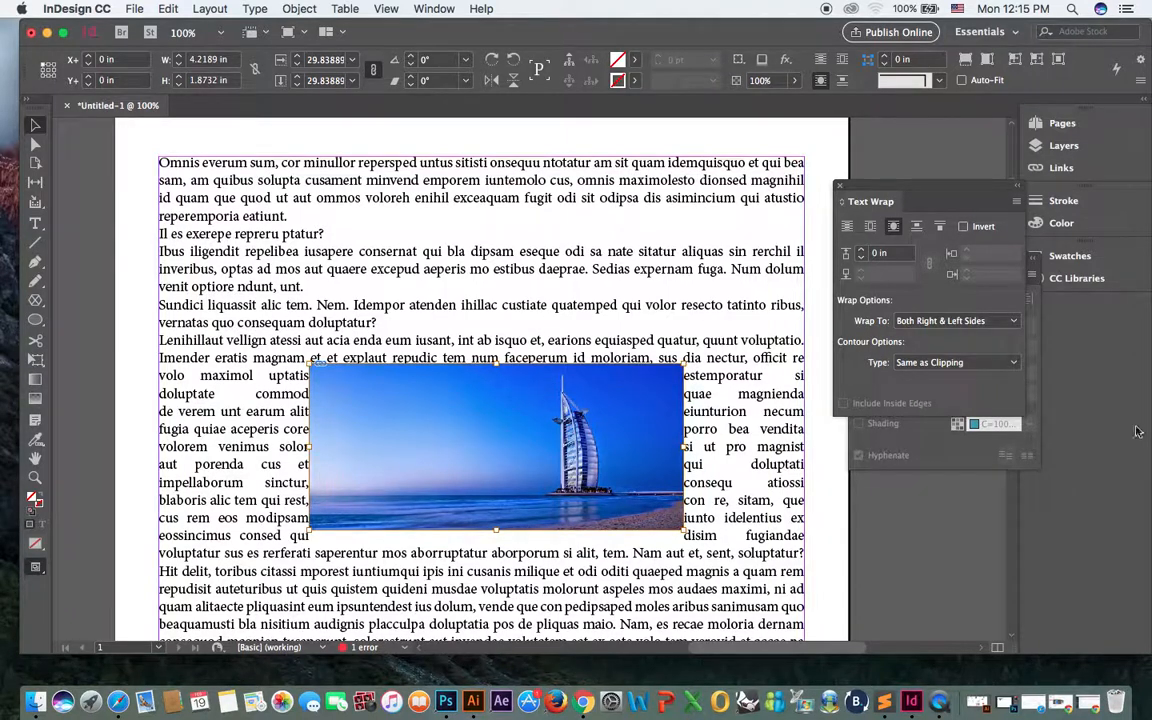
# Set the image's text wrap offset to 0.5 in
pyautogui.click(895, 256)
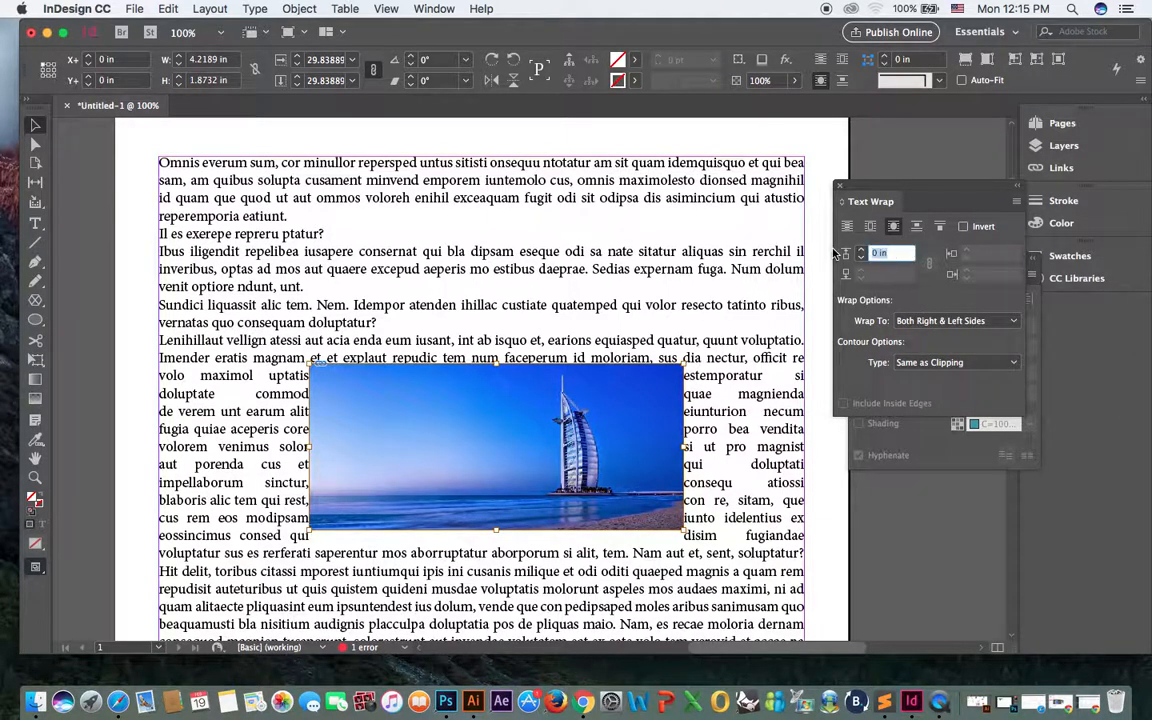
pyautogui.write('0')
pyautogui.press('Return')
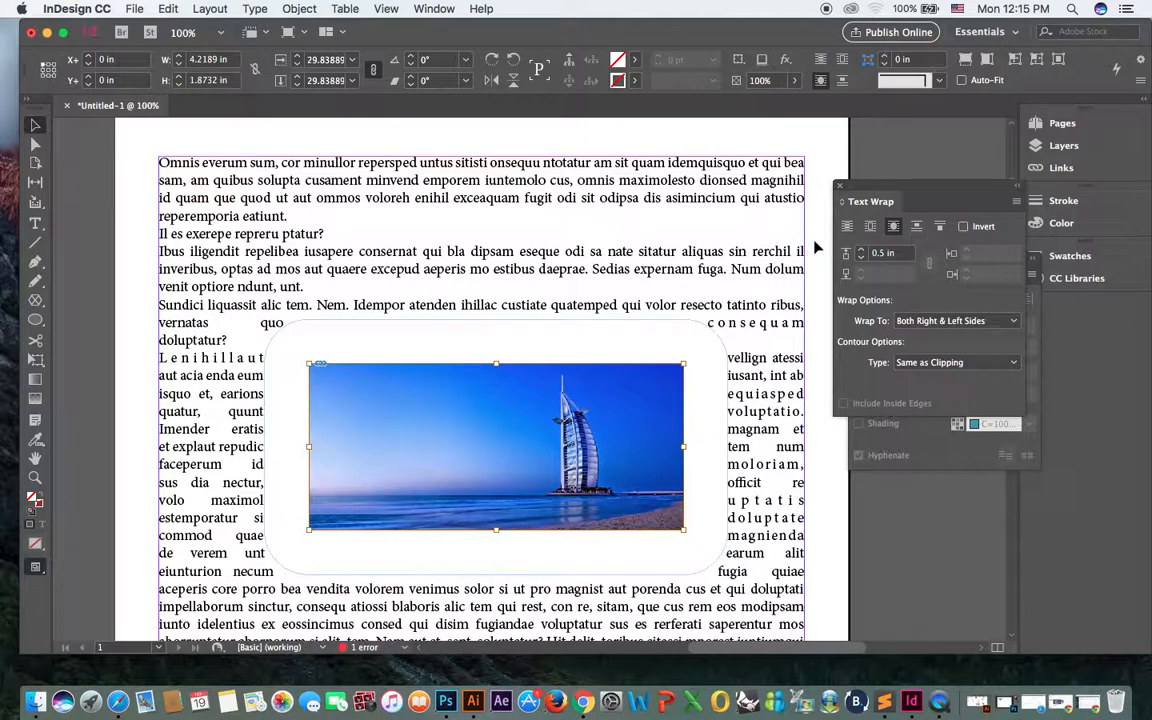
# Set the image's text wrap offset to 0.2 in and deselect the image
pyautogui.moveTo(905, 254); pyautogui.dragTo(827, 248)
pyautogui.write('0')
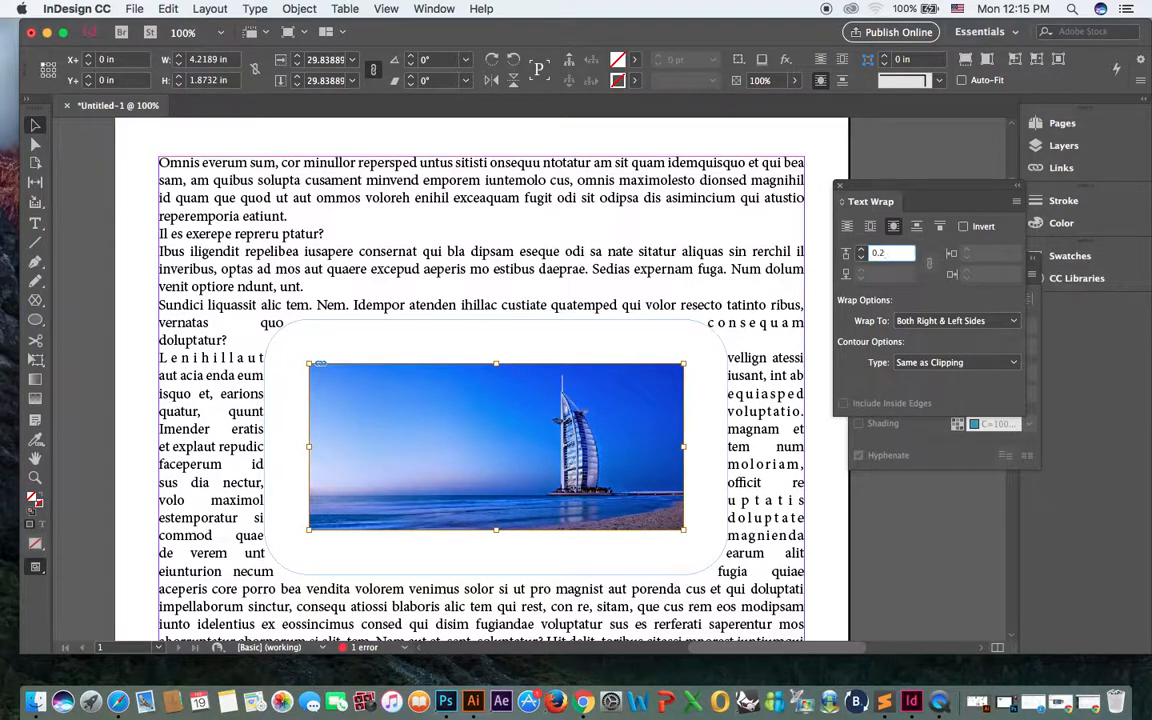
pyautogui.write('.2')
pyautogui.press('Return')
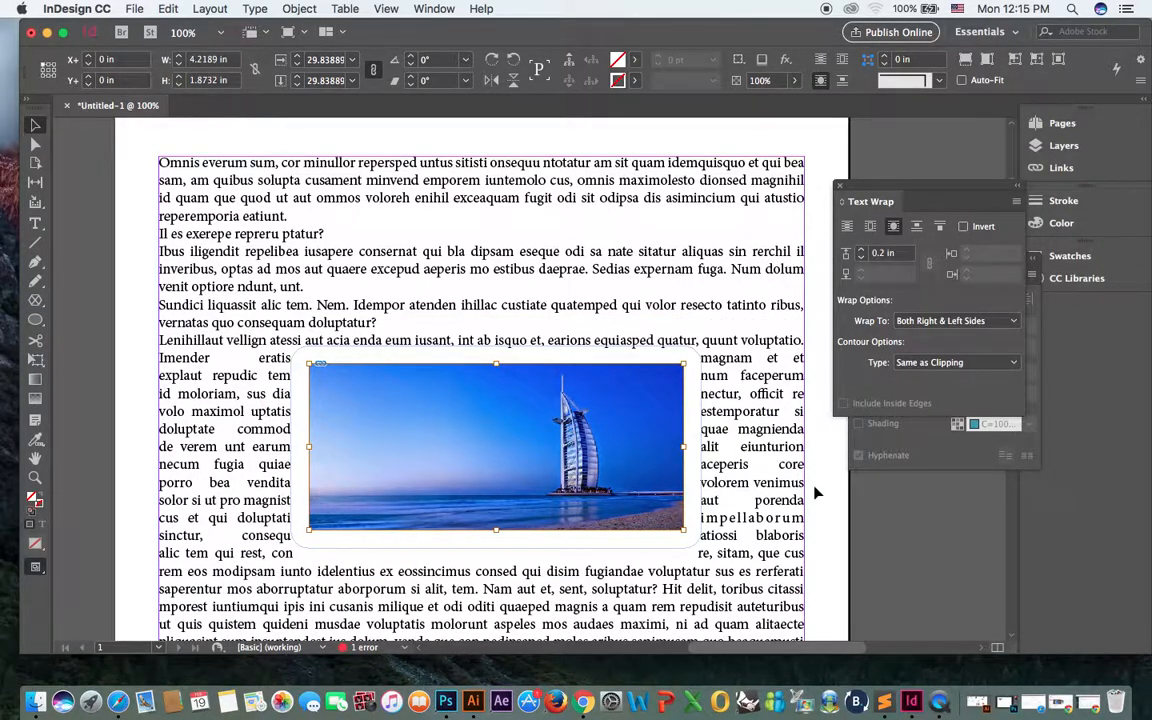
pyautogui.click(815, 492)
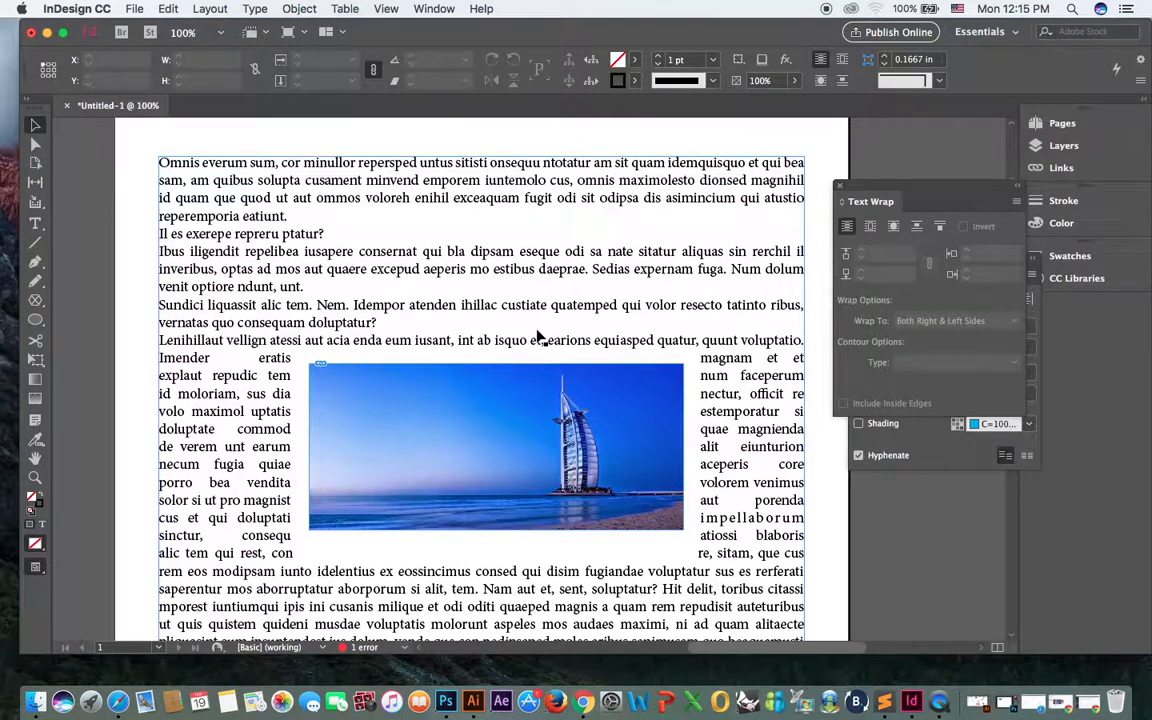
# Move the image down within the text to about Y 3.24 in and deselect it
pyautogui.moveTo(592, 402); pyautogui.dragTo(590, 438)
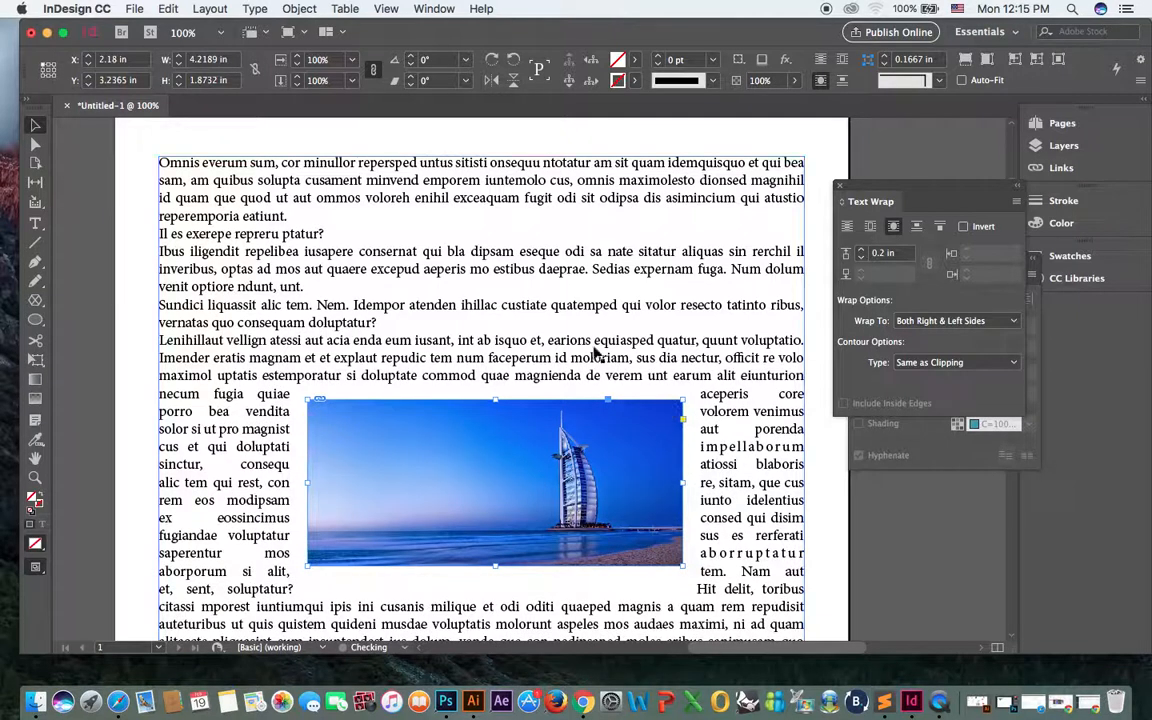
pyautogui.click(856, 540)
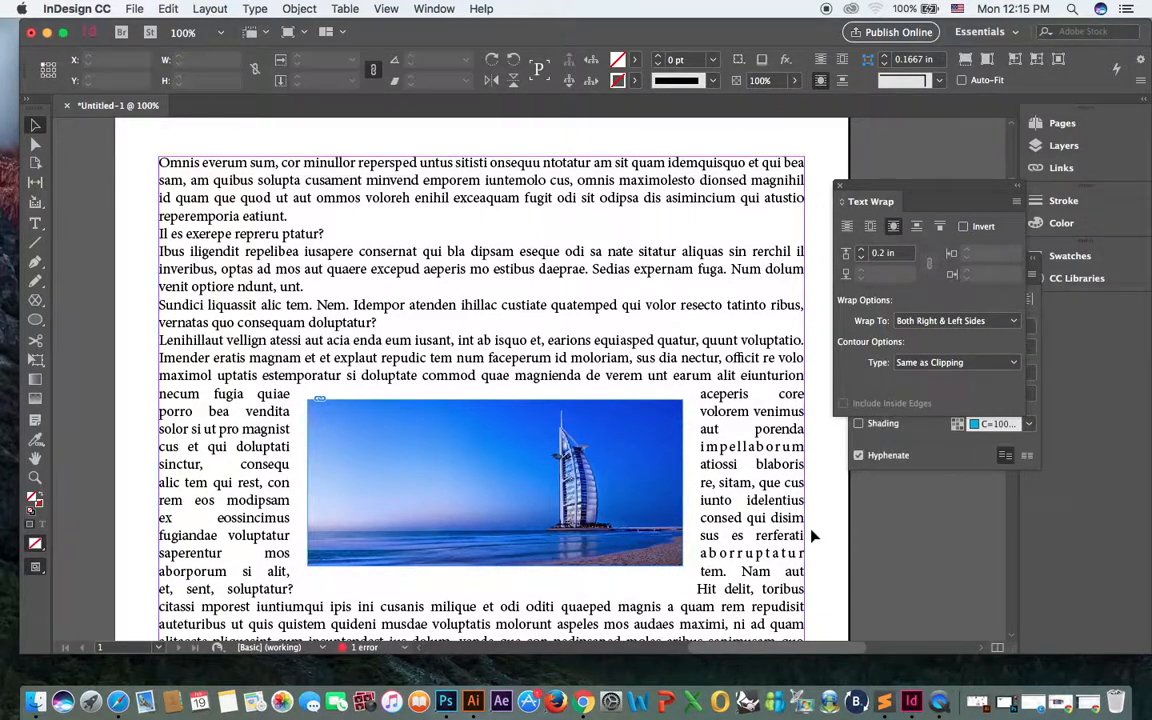
# Examine the text wrap and the rest of the page in Preview mode without panels, and return to Normal mode
pyautogui.click(288, 33)
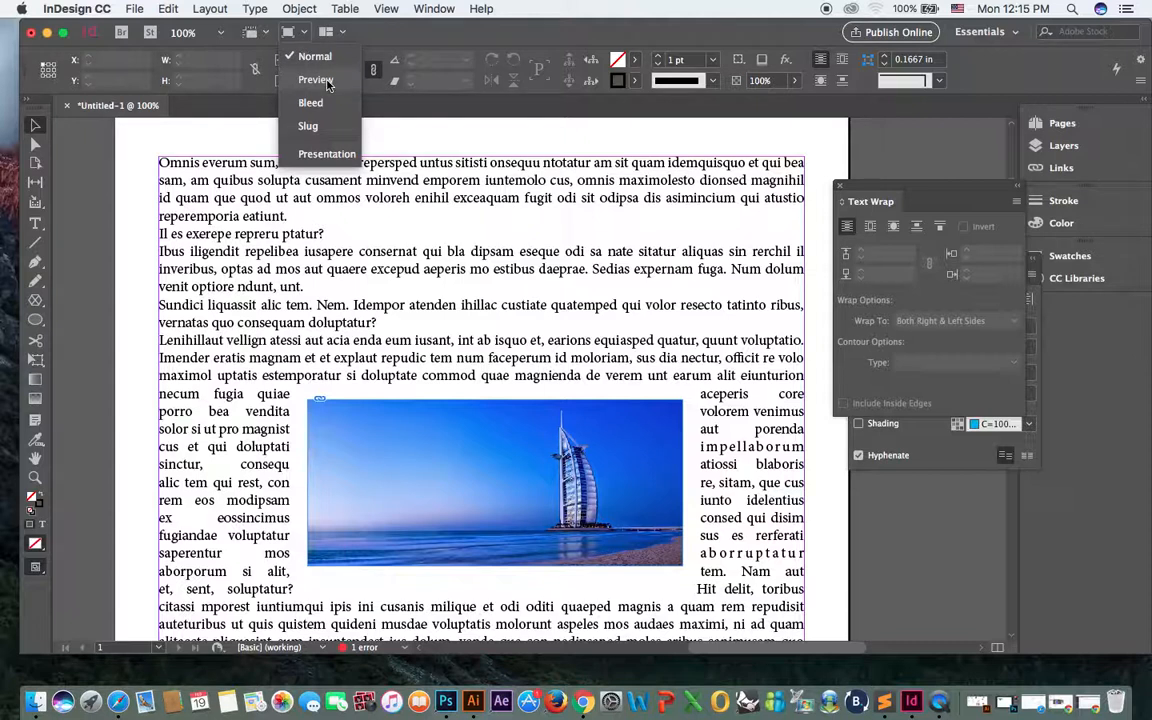
pyautogui.click(316, 80)
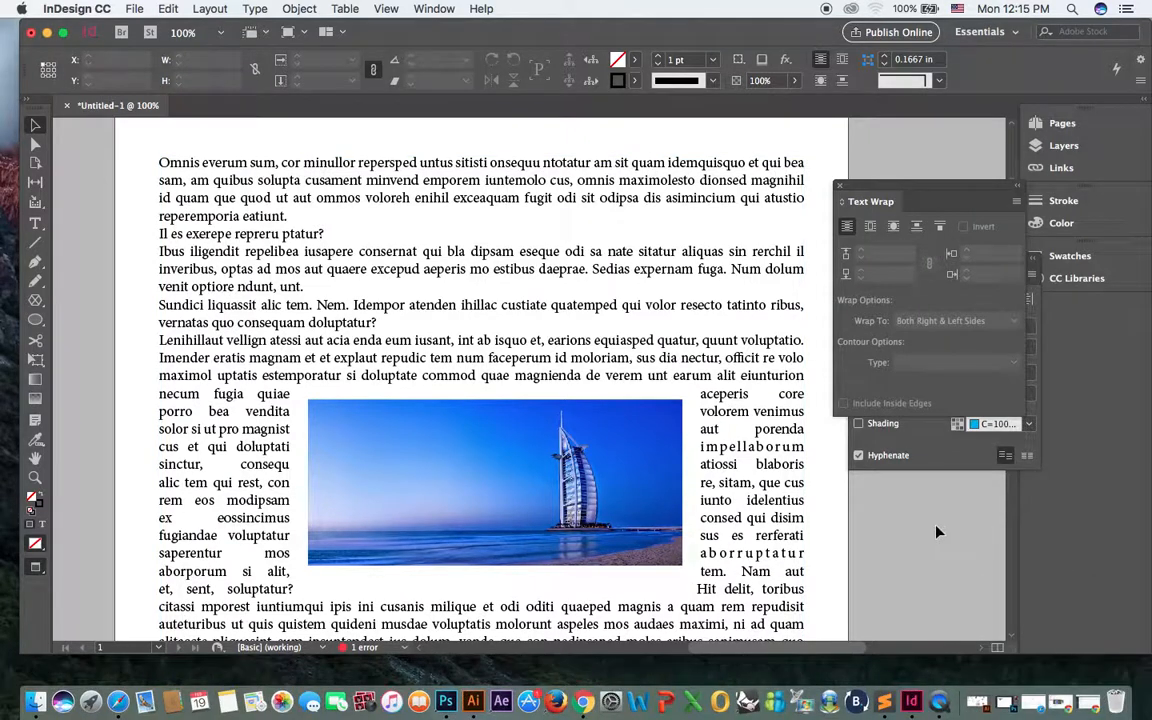
pyautogui.press('Tab')
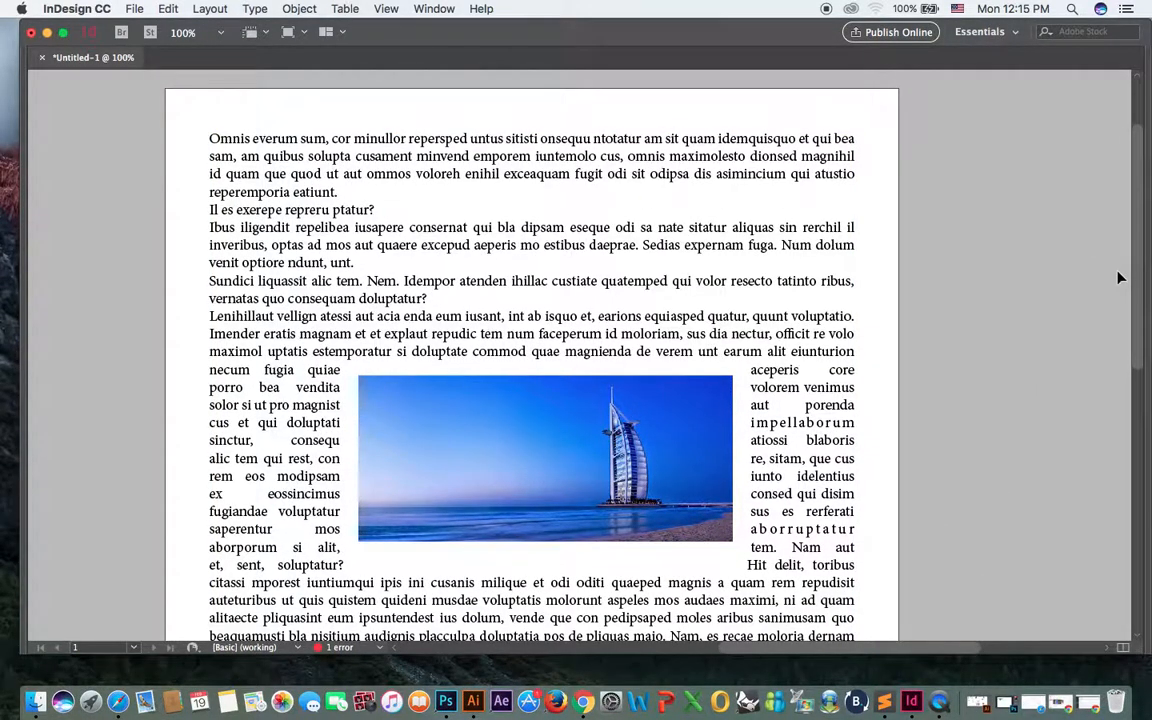
pyautogui.press('super+equal')
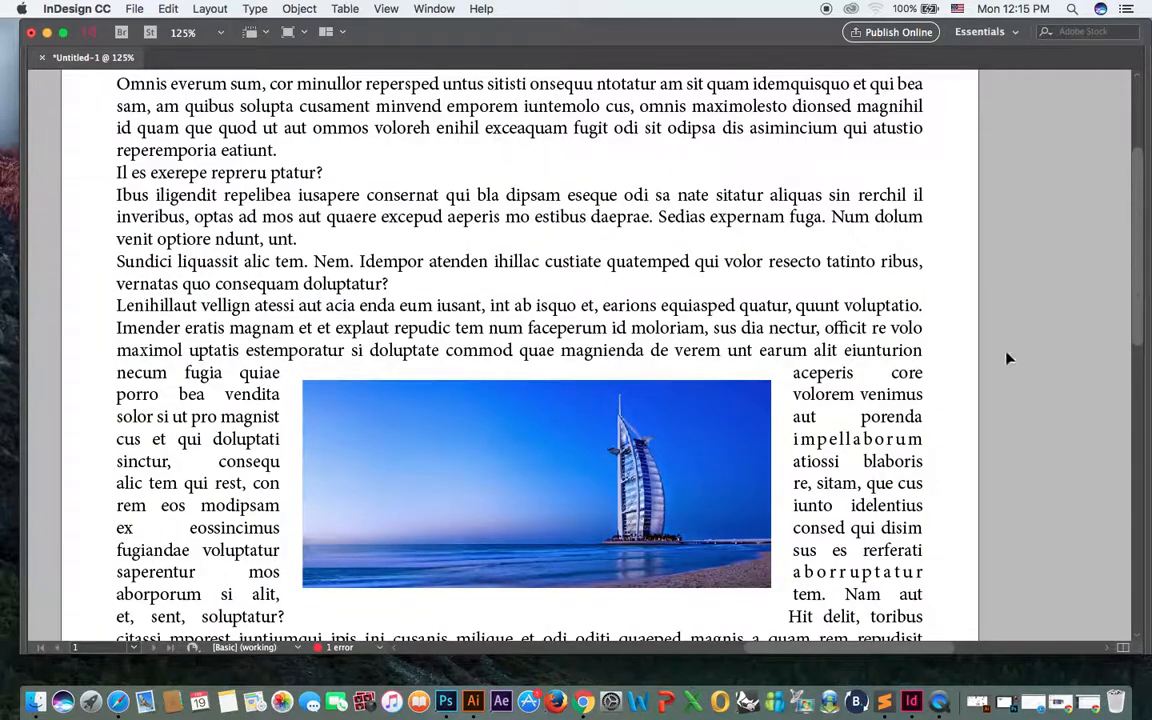
pyautogui.scroll(2, 933, 362)
pyautogui.scroll(-6, 915, 310)
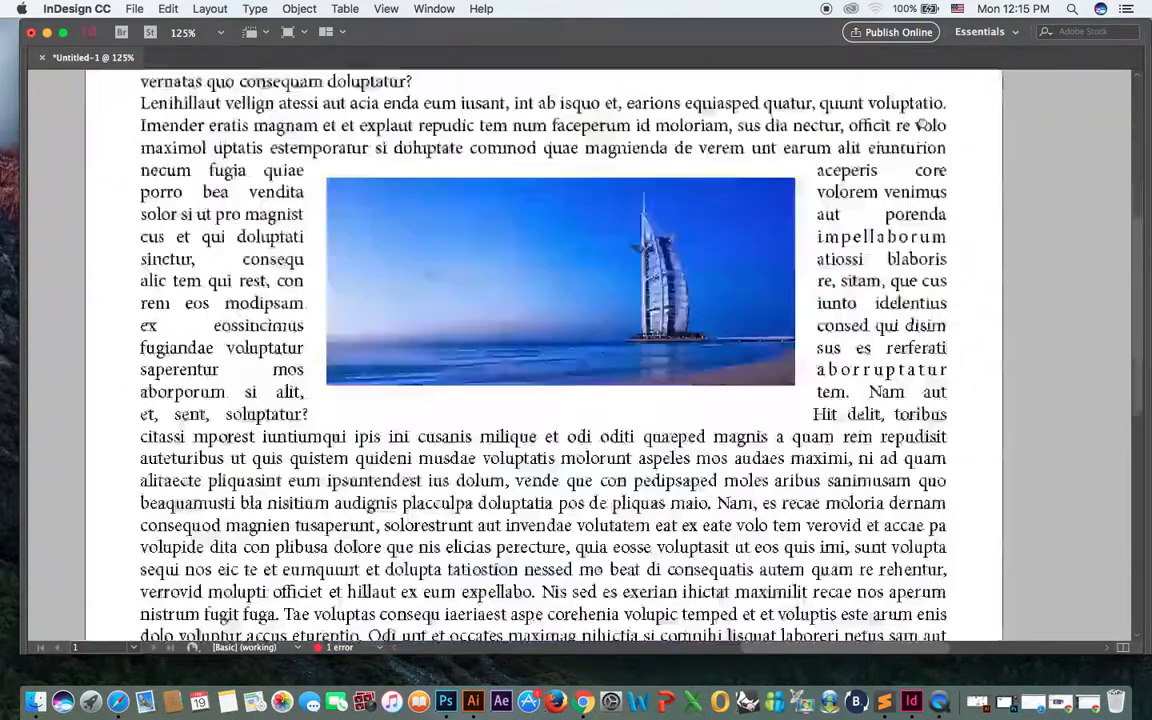
pyautogui.scroll(-12, 900, 263)
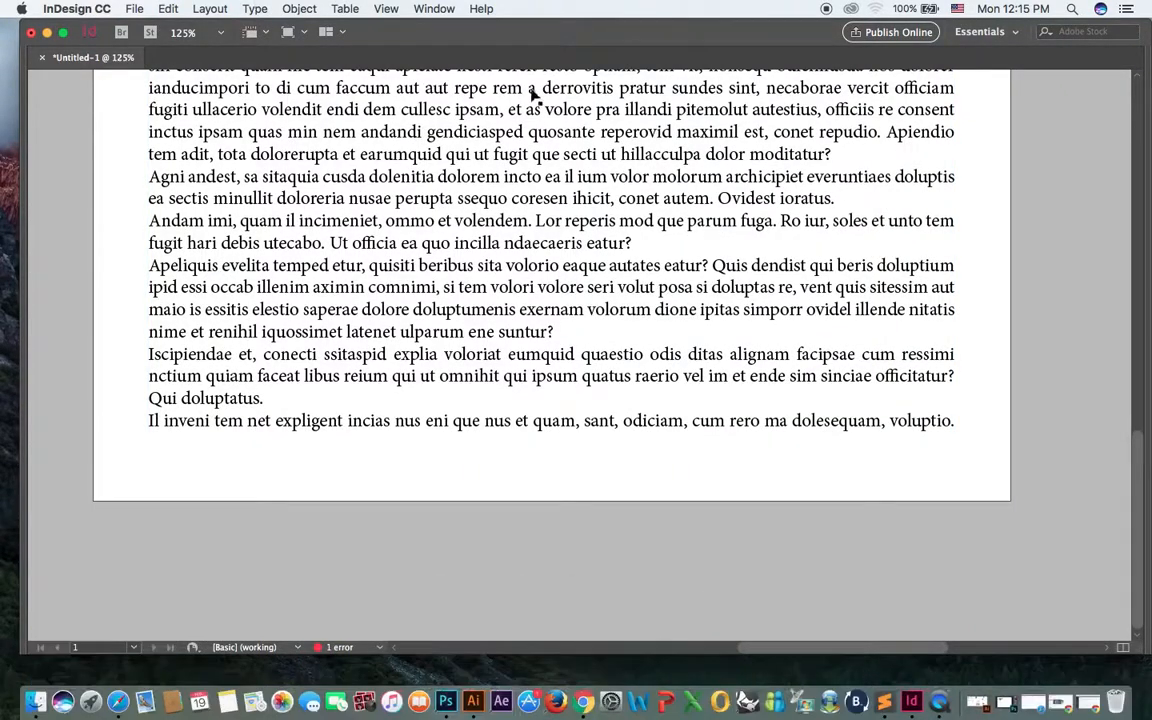
pyautogui.press('Tab')
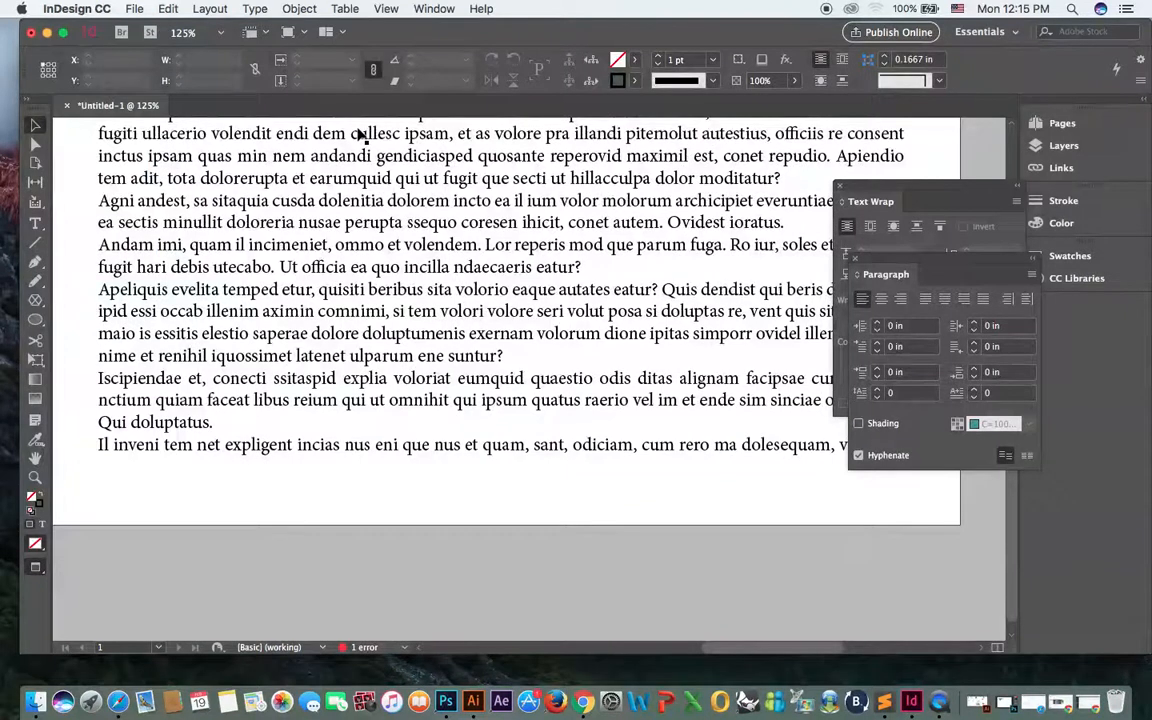
pyautogui.click(255, 32)
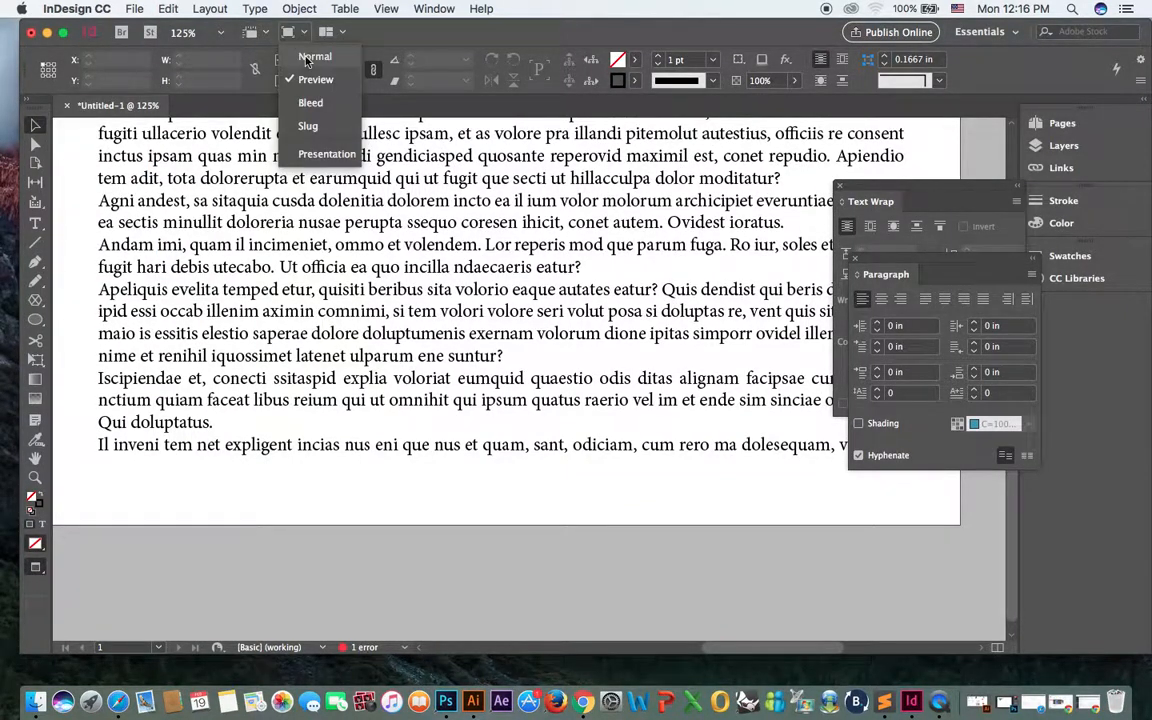
pyautogui.click(305, 53)
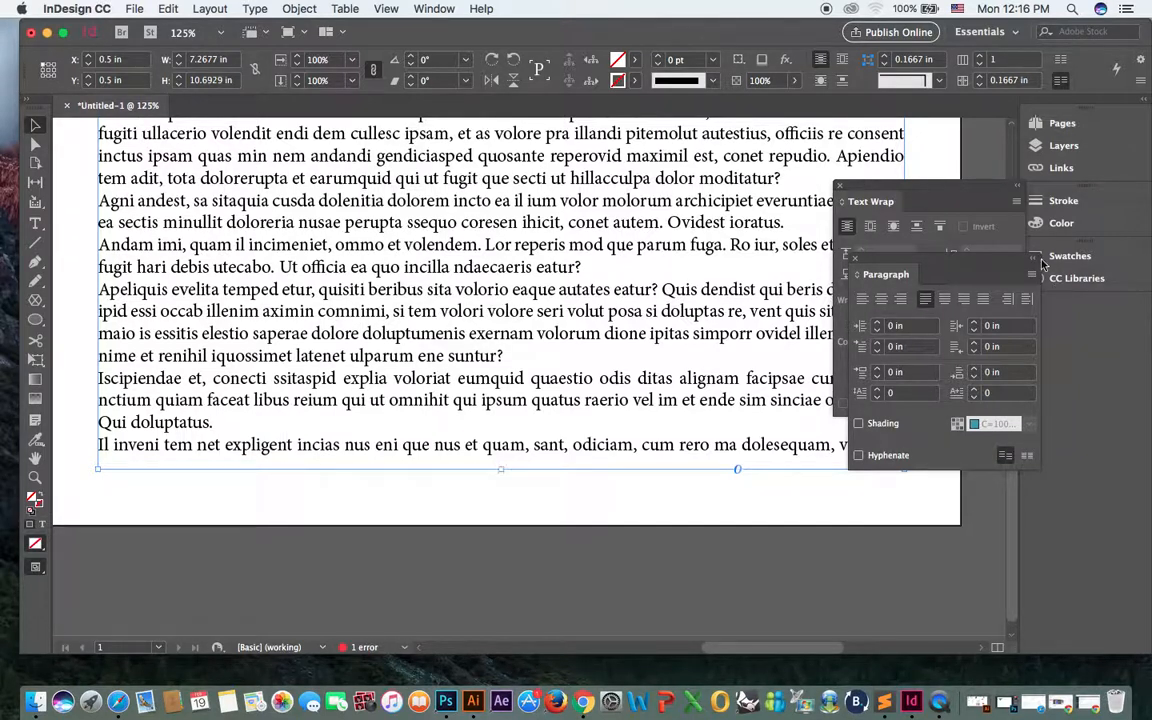
# Collapse and close the floating Text Wrap and Paragraph panels
pyautogui.doubleClick(922, 186)
pyautogui.click(1035, 260)
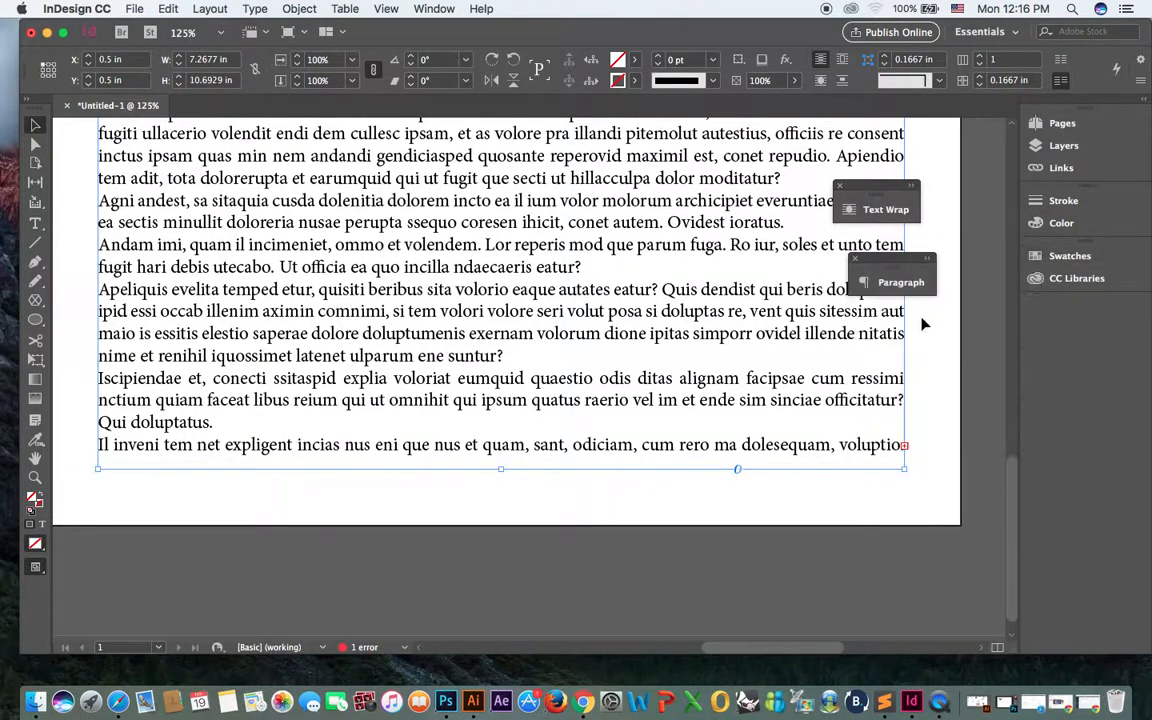
pyautogui.click(855, 258)
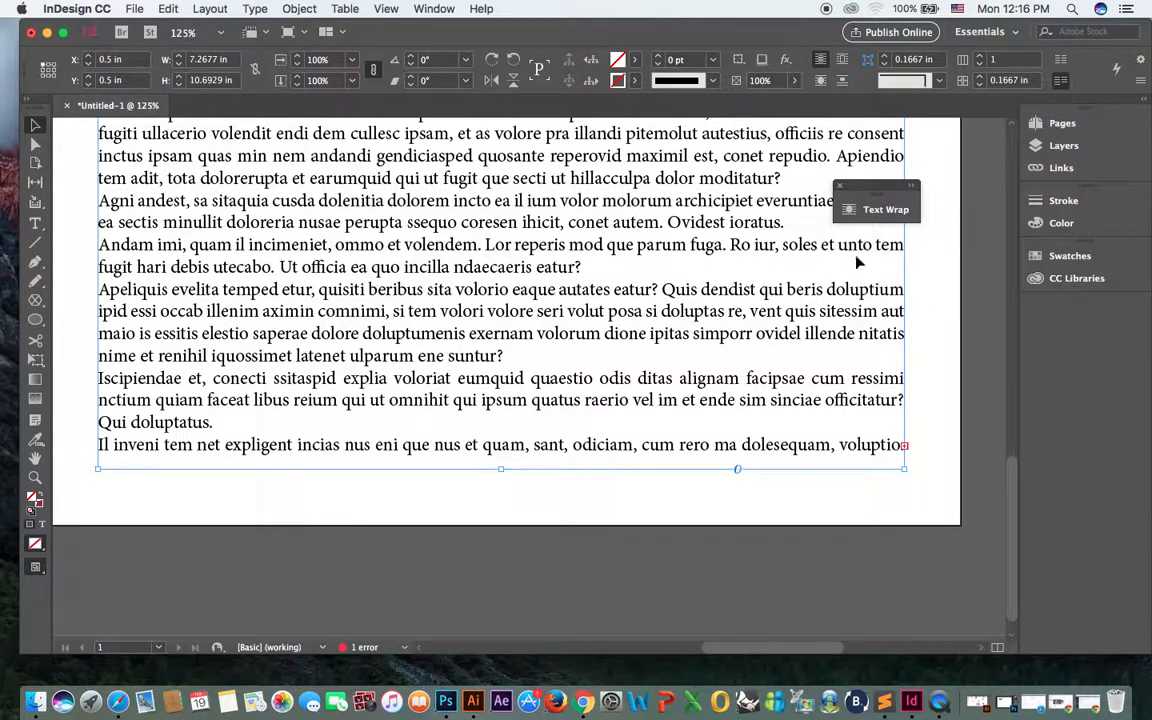
pyautogui.click(839, 185)
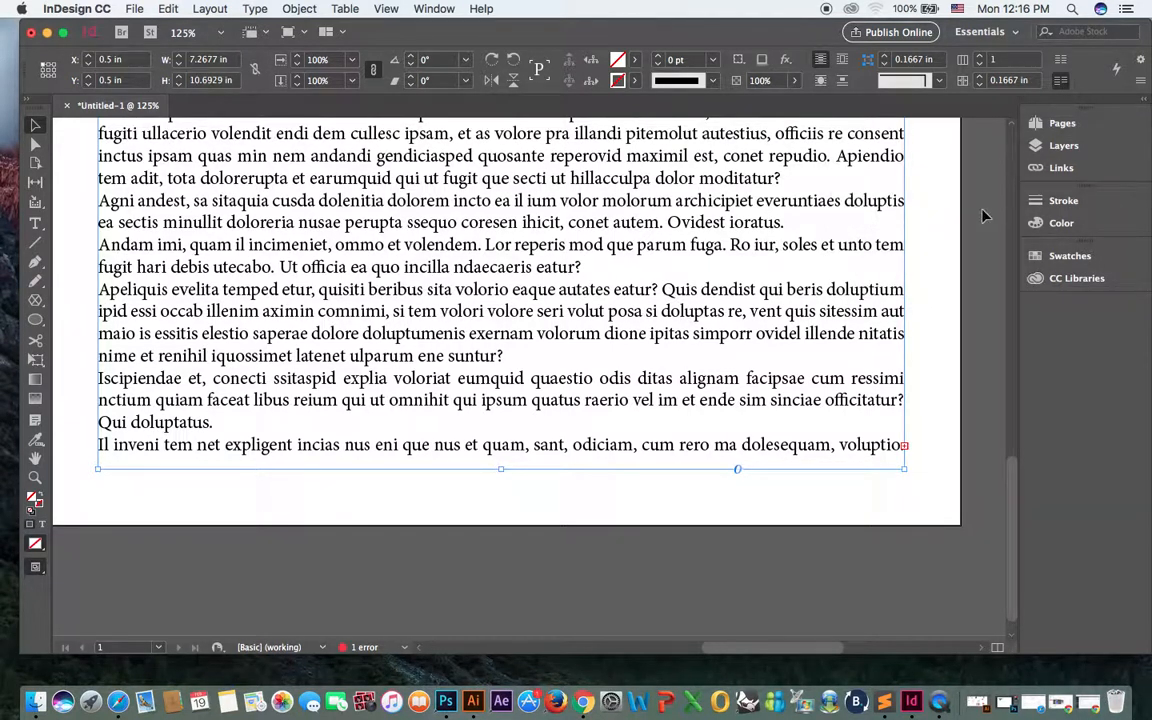
# Show the document's page overview and add two single blank pages after page 1
pyautogui.click(1063, 125)
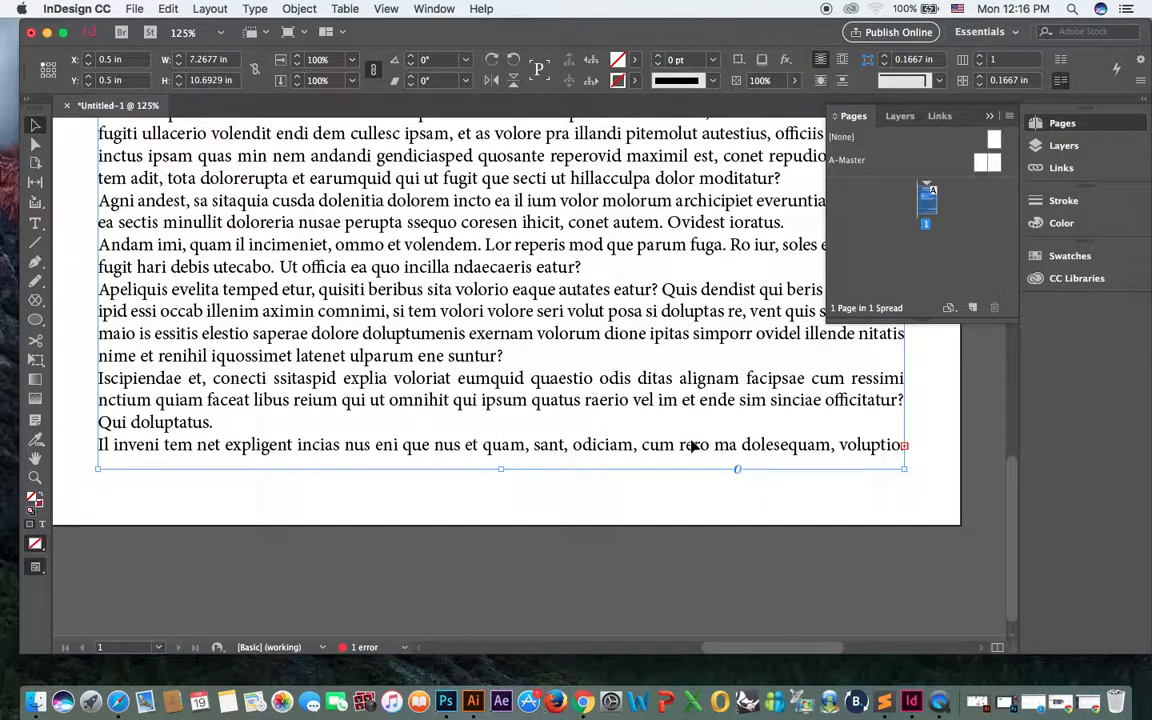
pyautogui.press('super+minus')
pyautogui.press('super+minus')
pyautogui.press('super+minus')
pyautogui.press('super+minus')
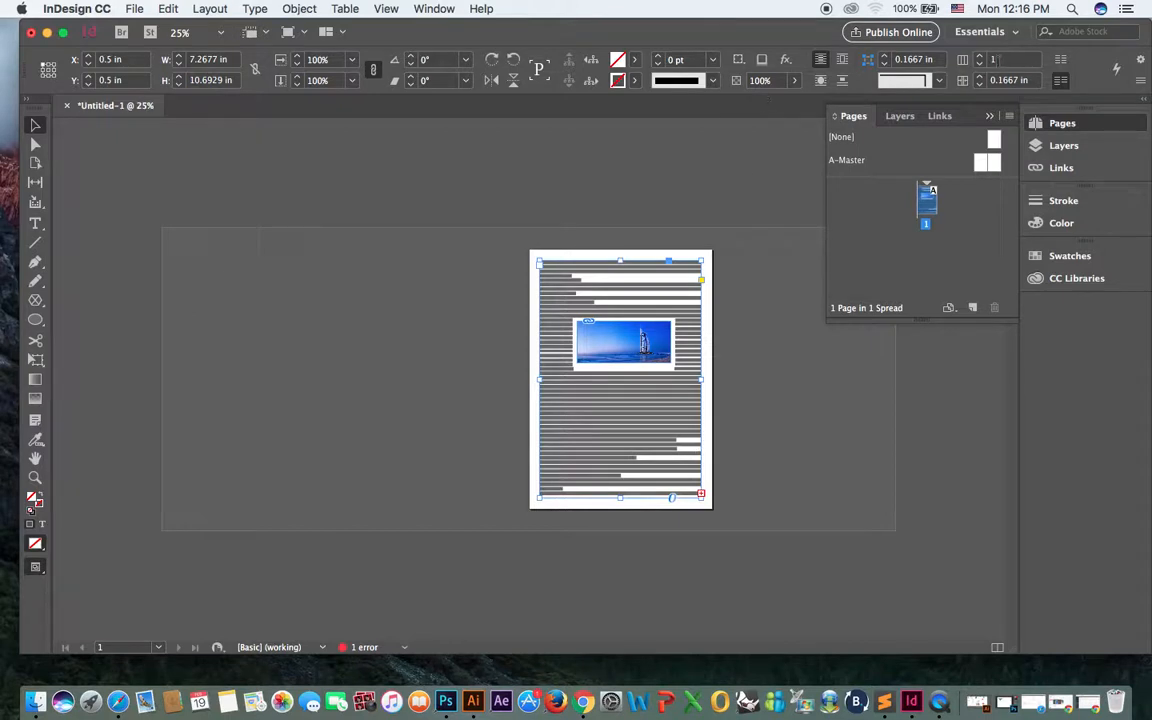
pyautogui.click(760, 366)
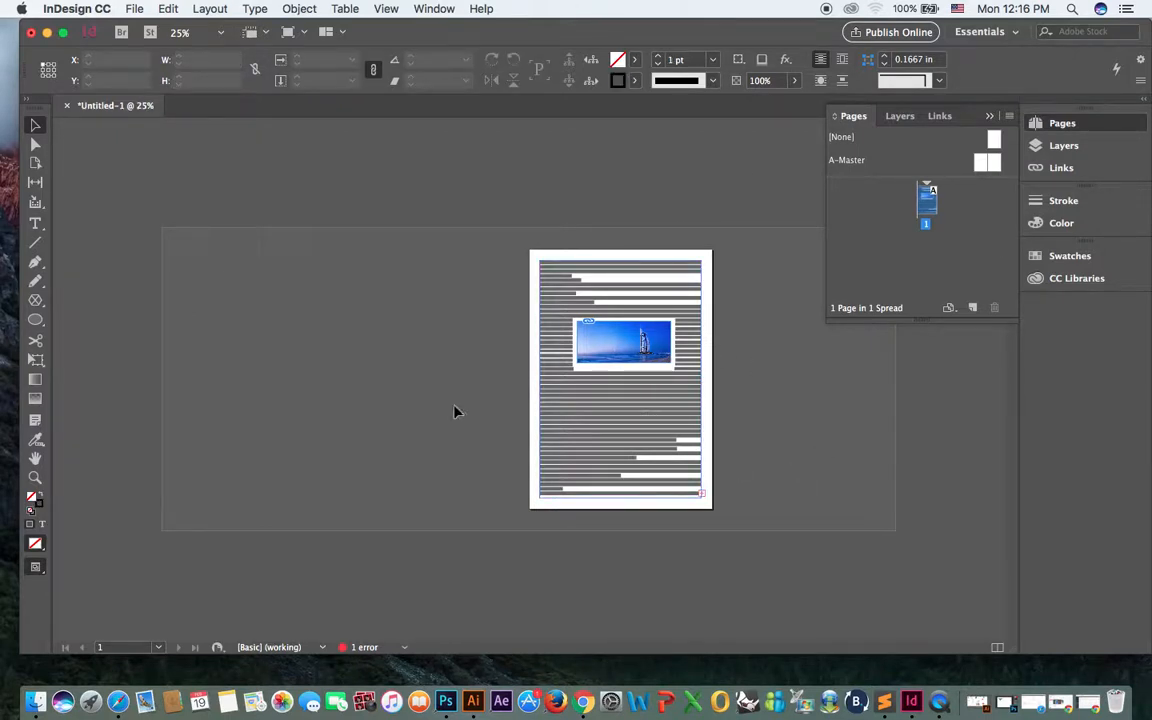
pyautogui.click(212, 10)
pyautogui.moveTo(226, 28)
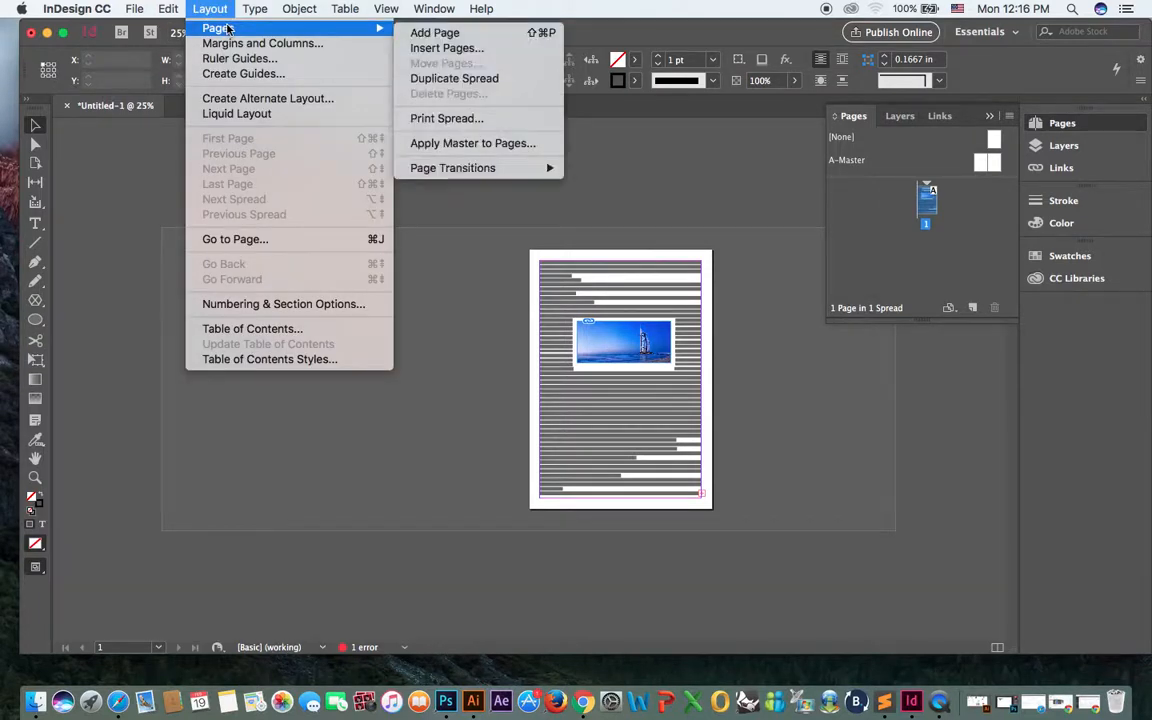
pyautogui.click(468, 34)
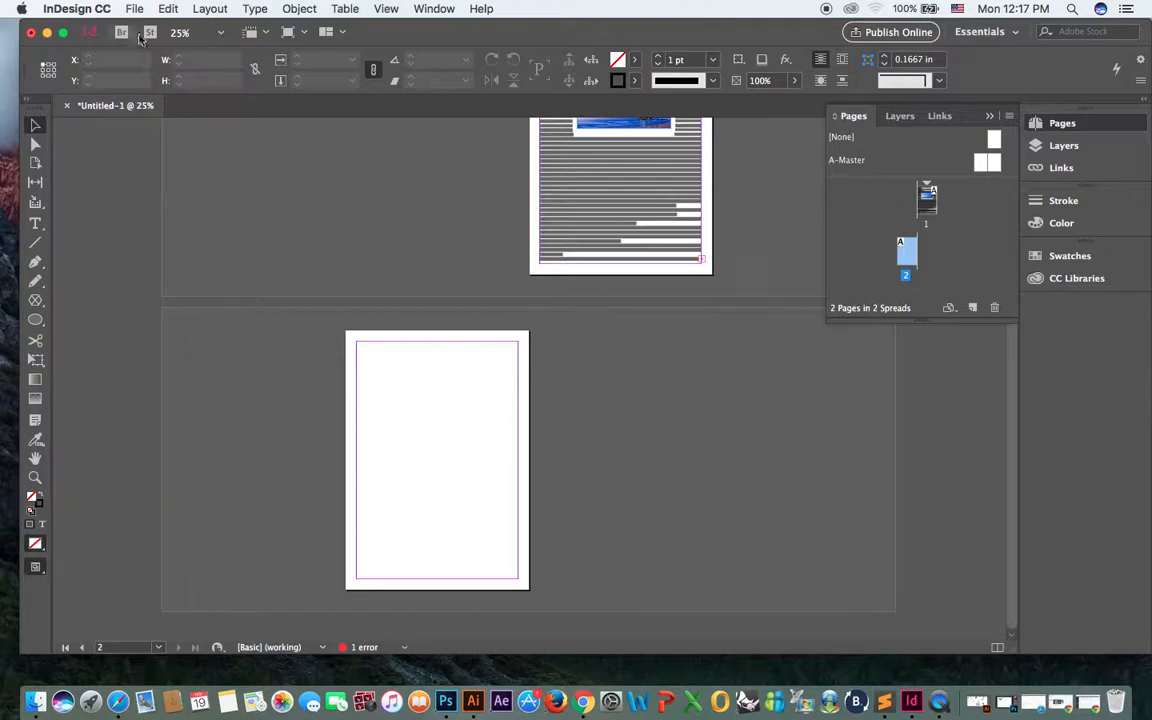
pyautogui.click(207, 10)
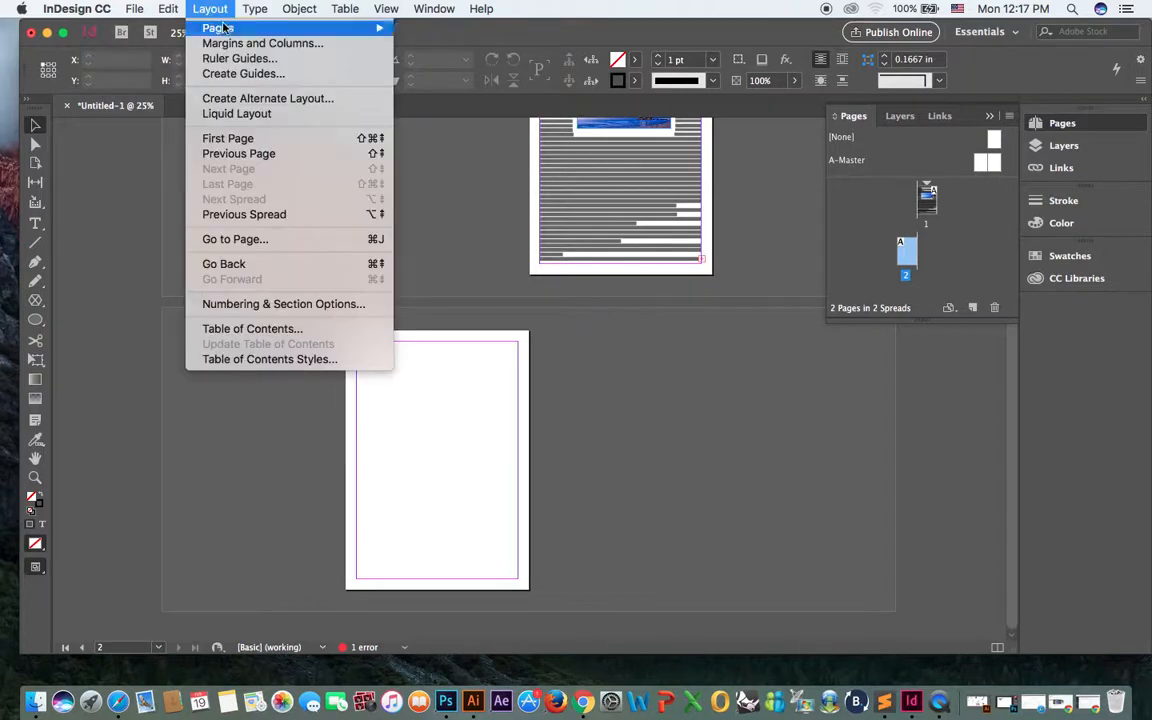
pyautogui.click(445, 259)
pyautogui.press('super+shift+p')
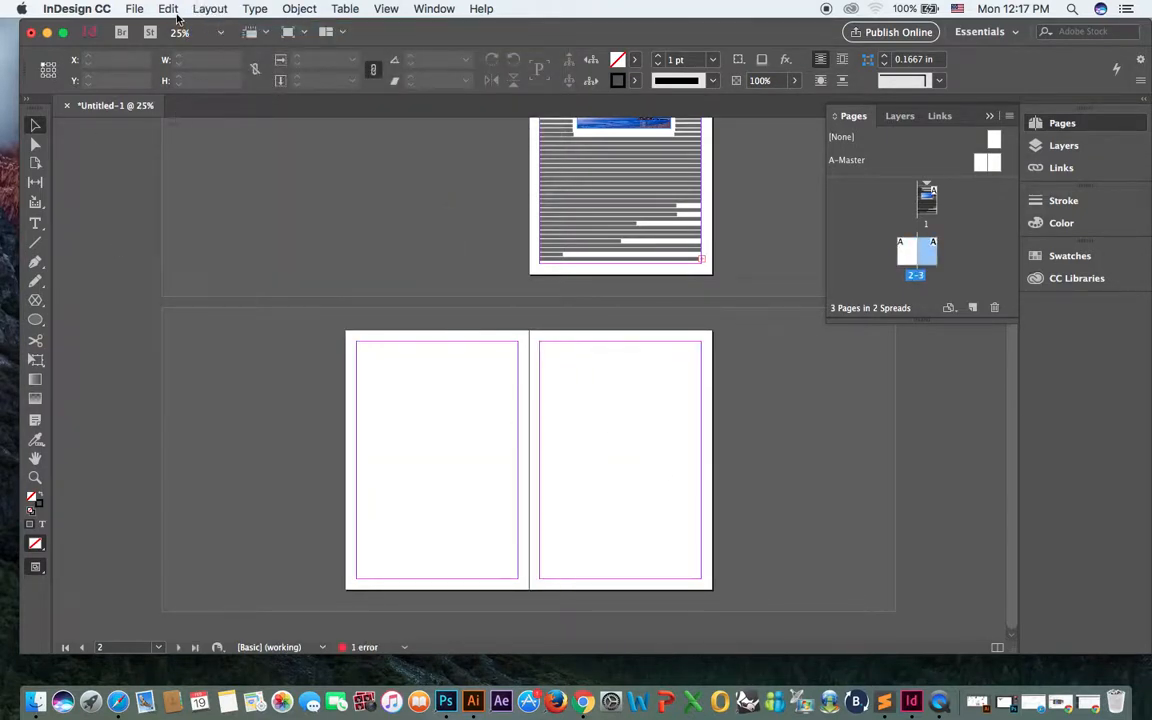
# Insert 5 pages after page 3 based on A-Master
pyautogui.click(214, 10)
pyautogui.moveTo(220, 29)
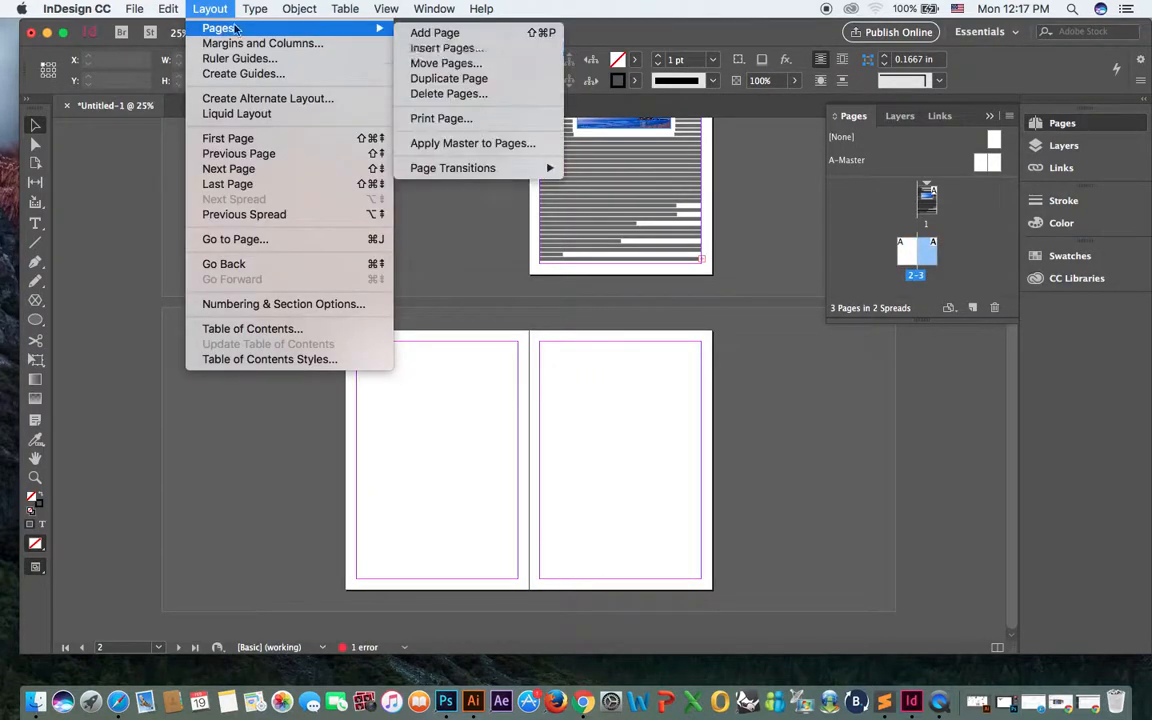
pyautogui.click(463, 47)
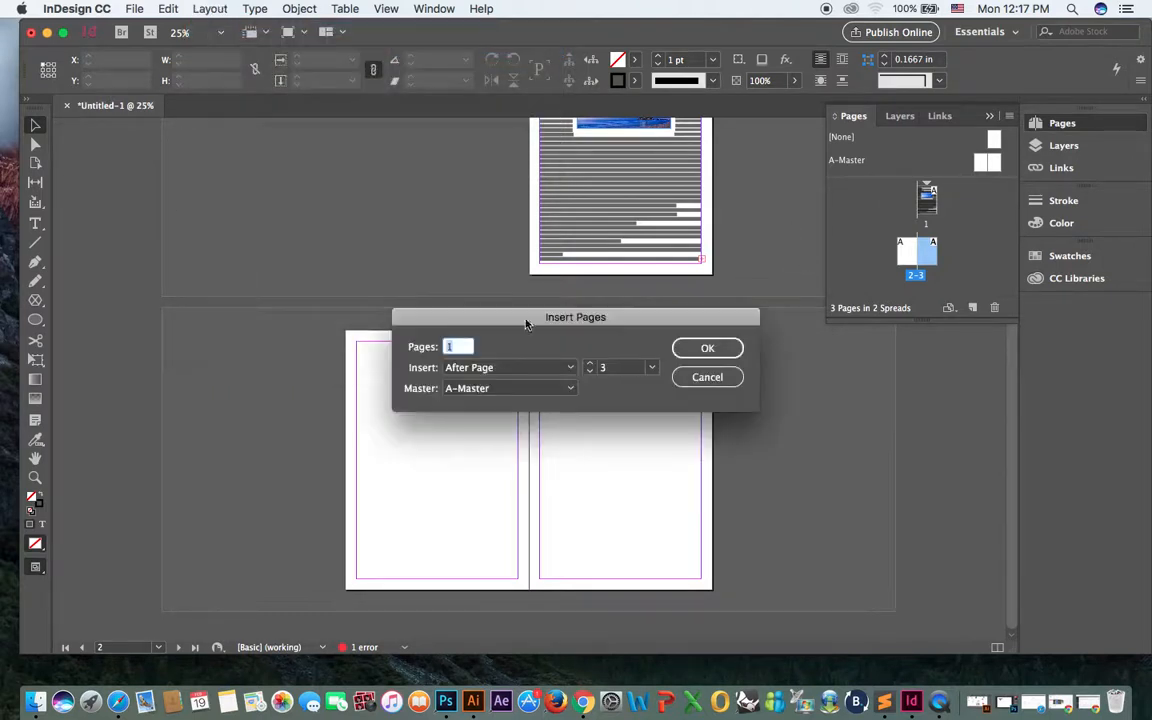
pyautogui.write('5')
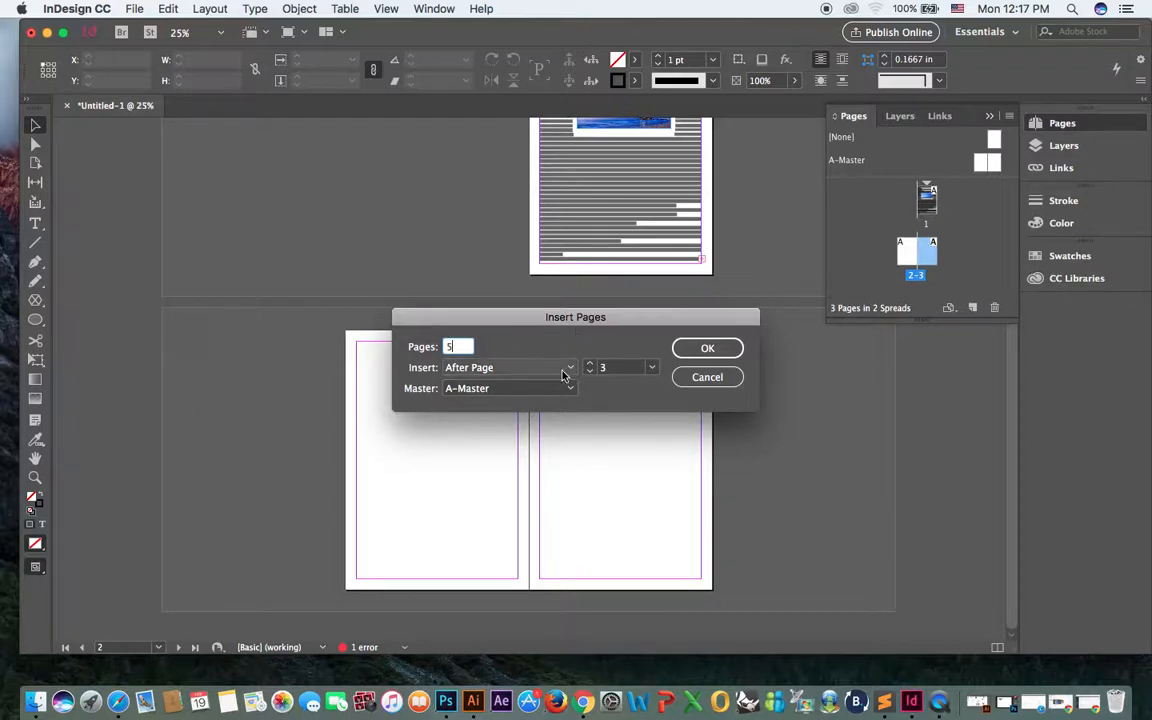
pyautogui.click(707, 348)
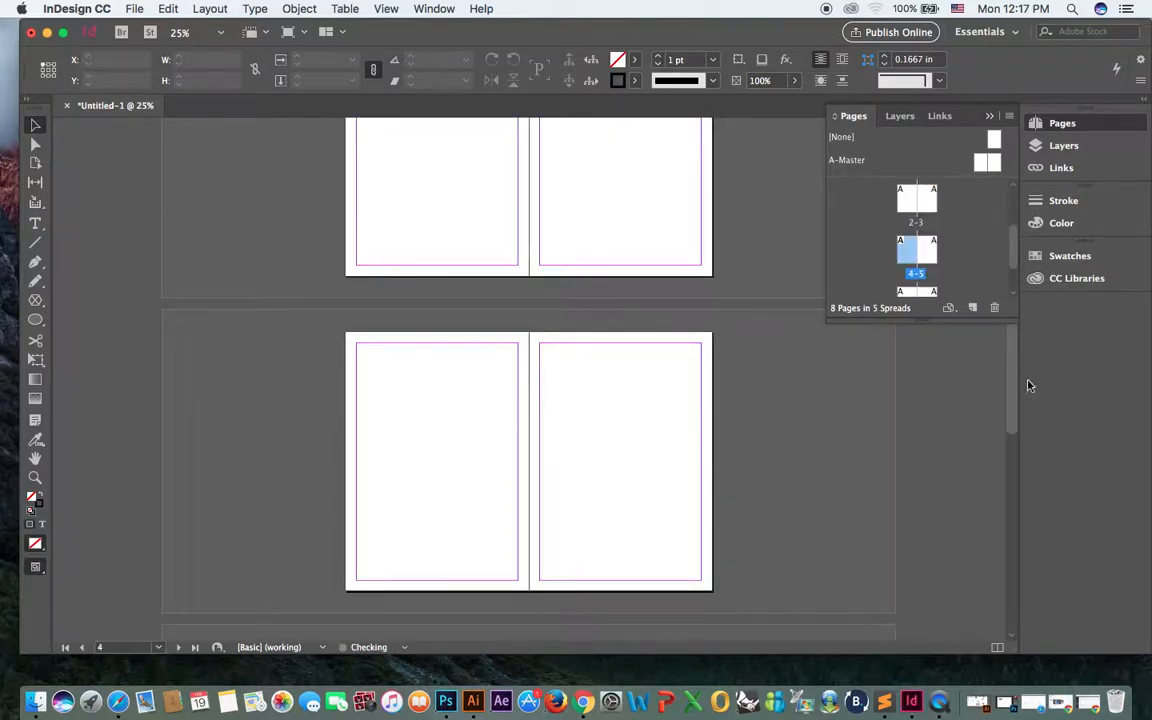
pyautogui.moveTo(1014, 388); pyautogui.dragTo(1005, 546)
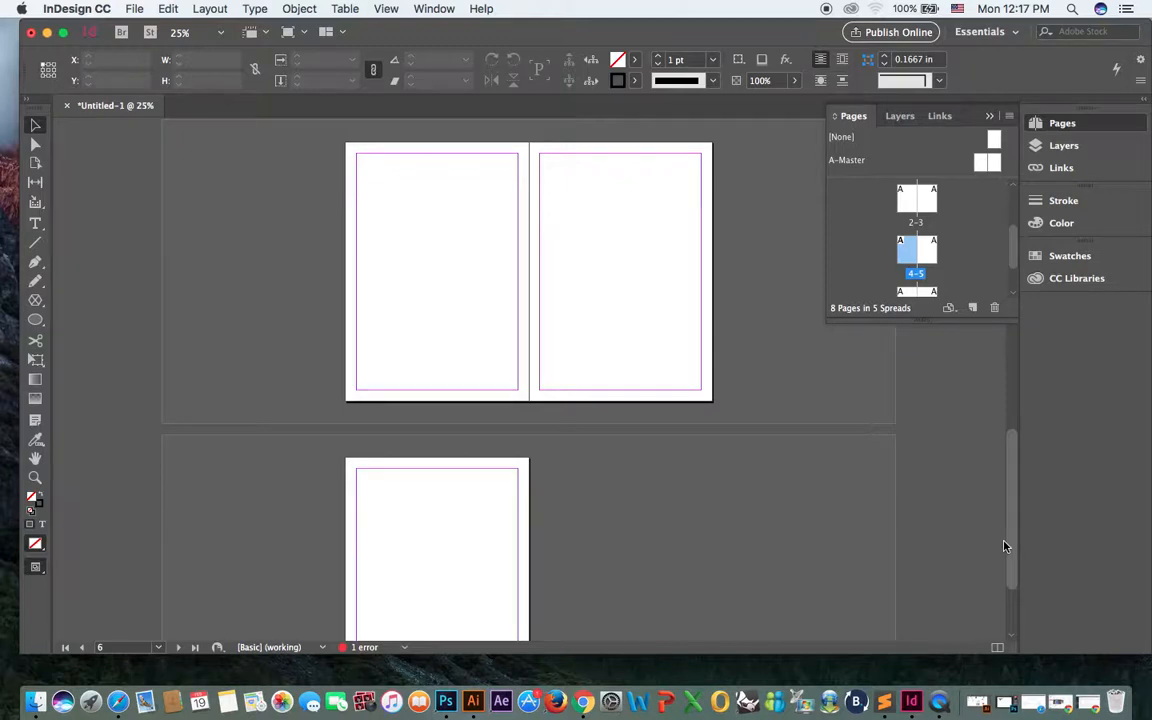
pyautogui.click(210, 9)
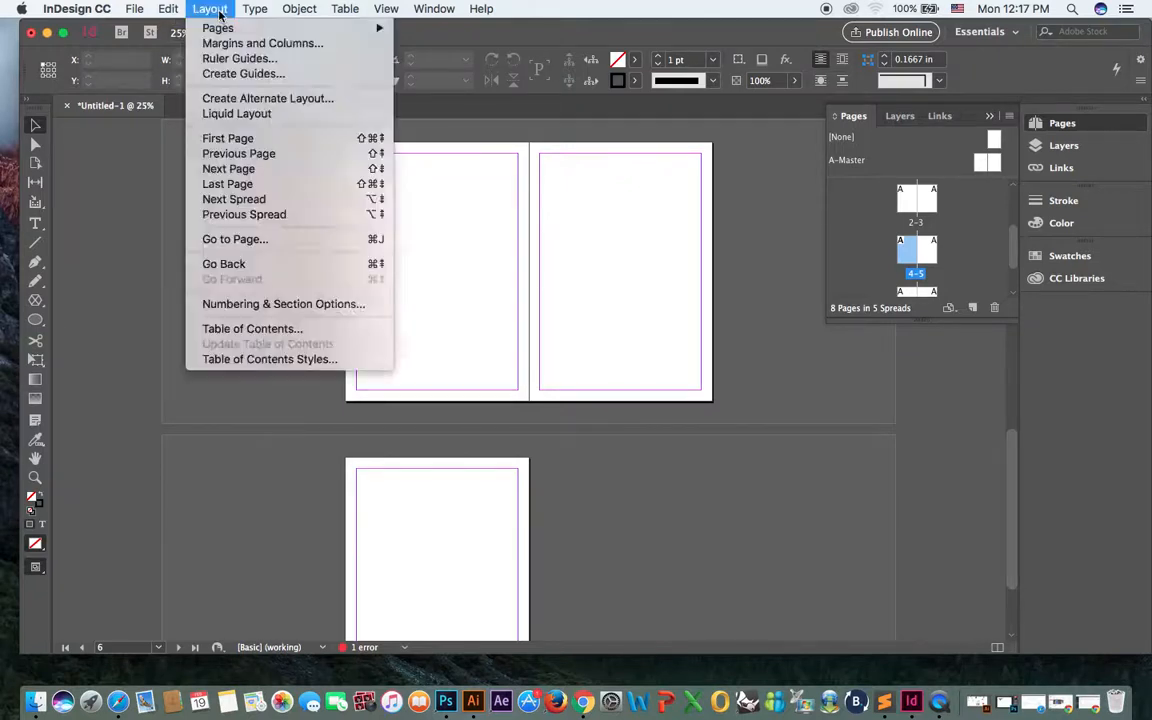
pyautogui.moveTo(236, 30)
pyautogui.moveTo(298, 29)
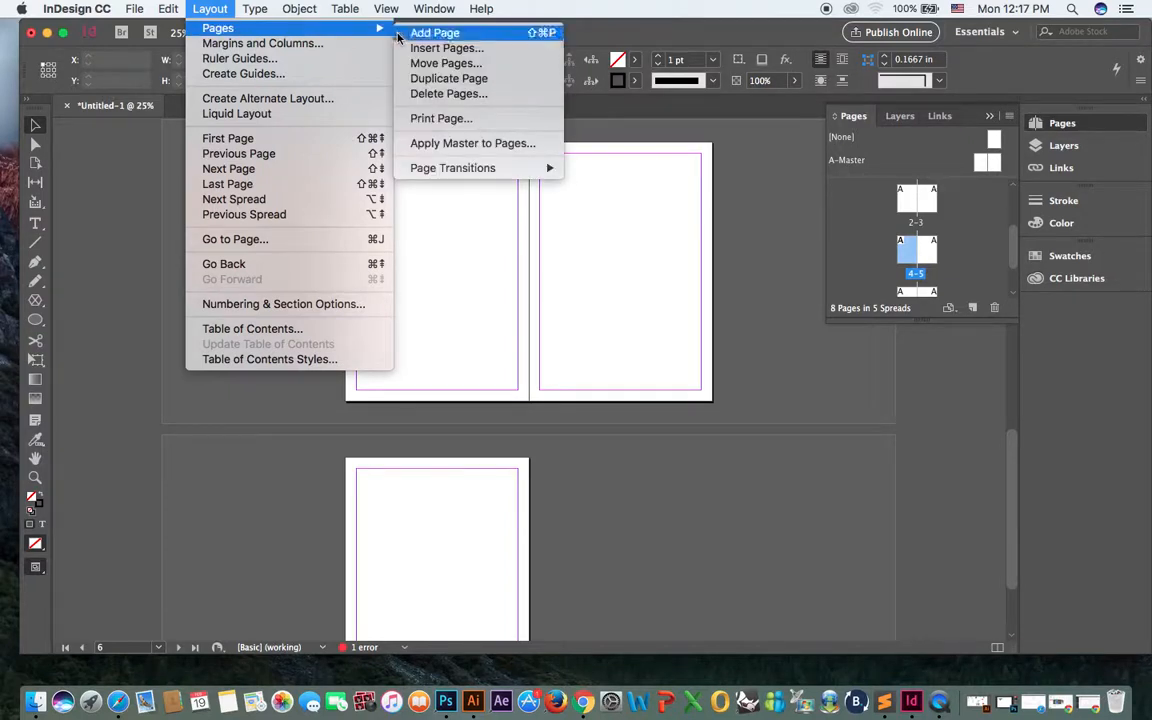
pyautogui.click(440, 68)
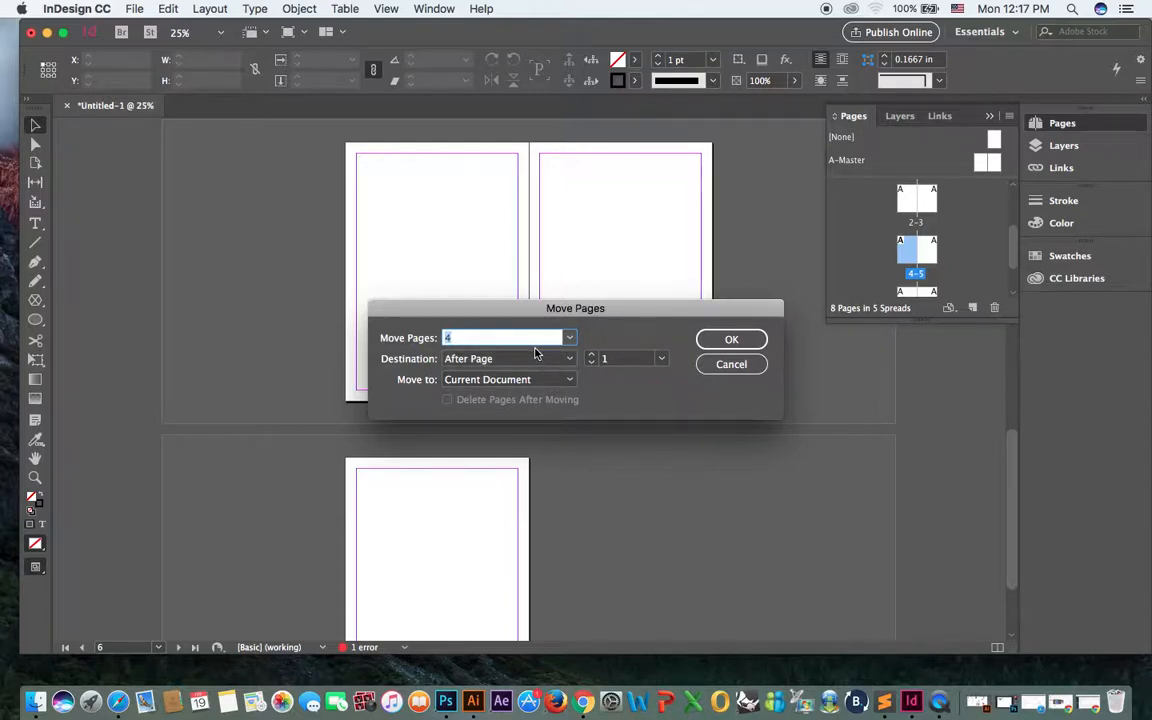
pyautogui.click(731, 364)
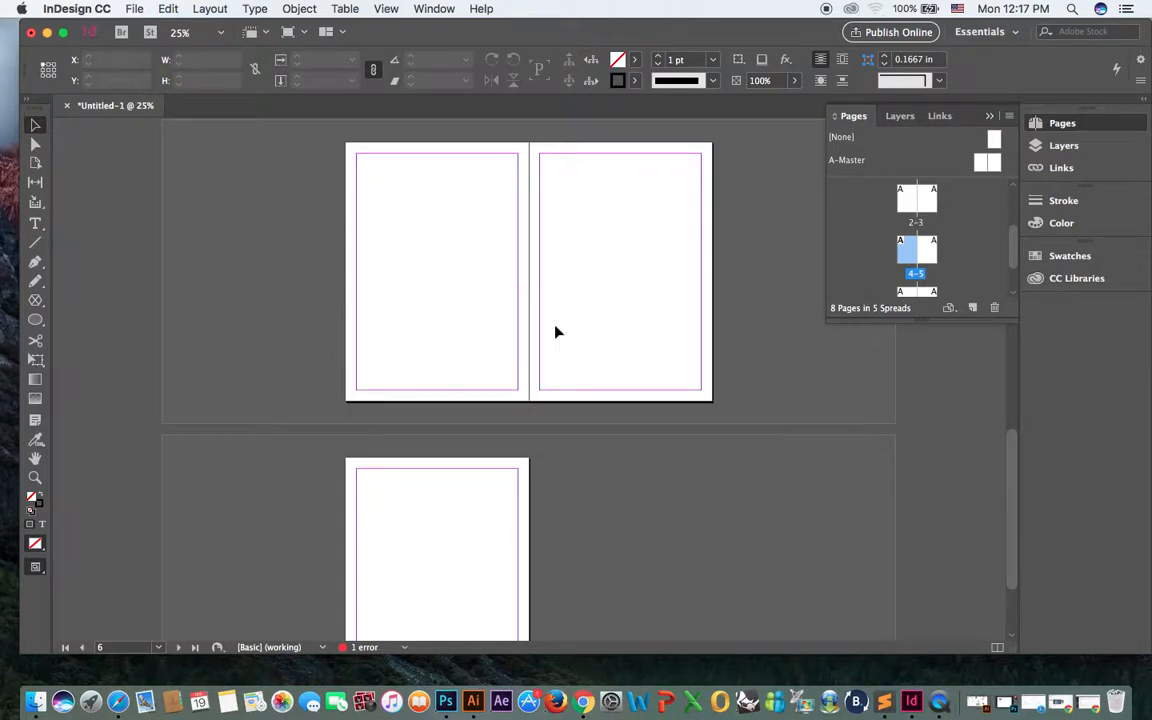
pyautogui.click(211, 10)
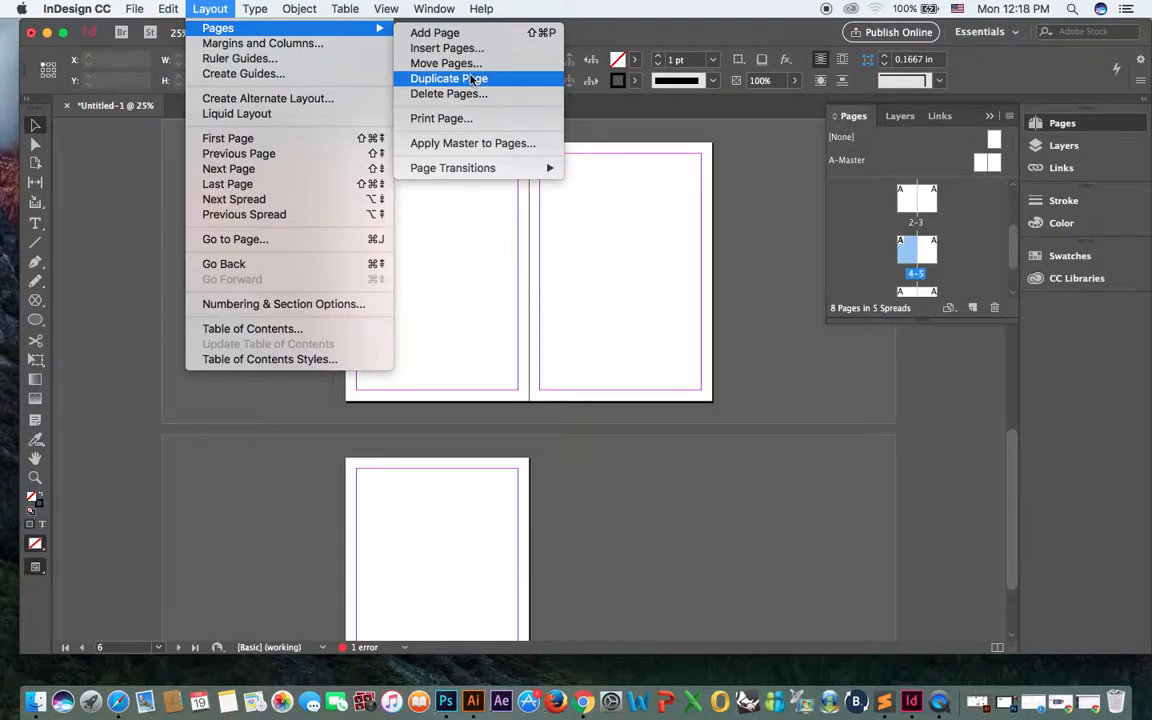
pyautogui.click(560, 418)
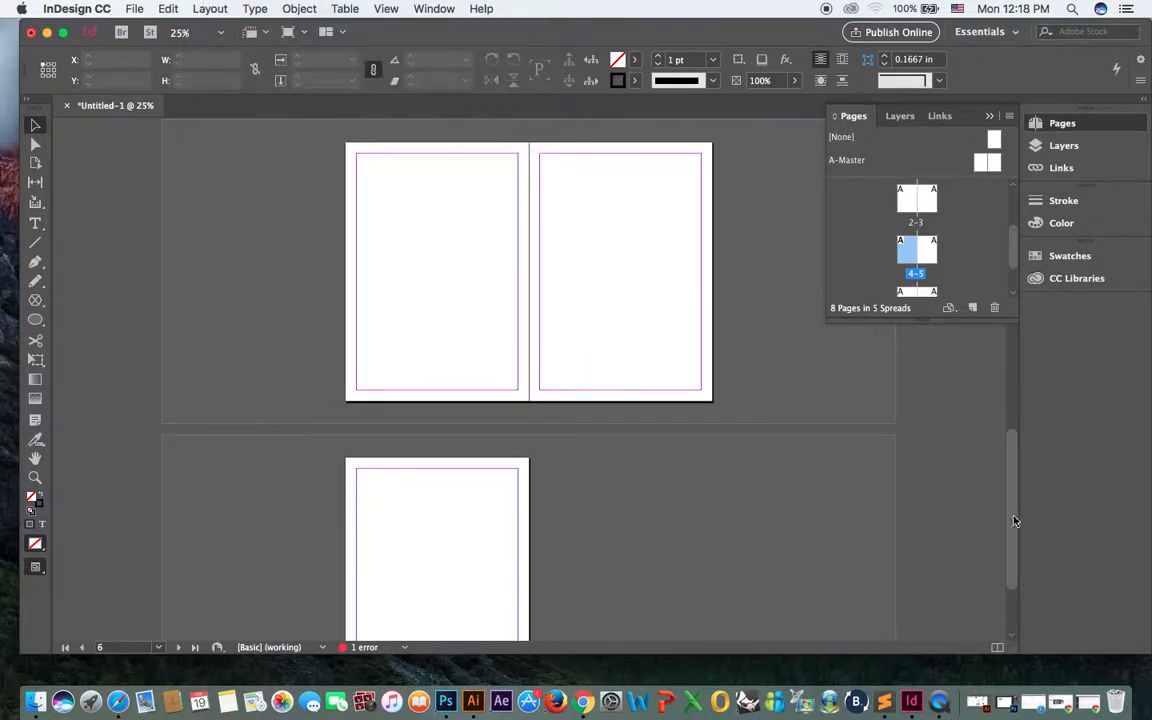
# Duplicate the page 1 spread with the text and image, and view the copy at the document's end
pyautogui.scroll(10, 1013, 520)
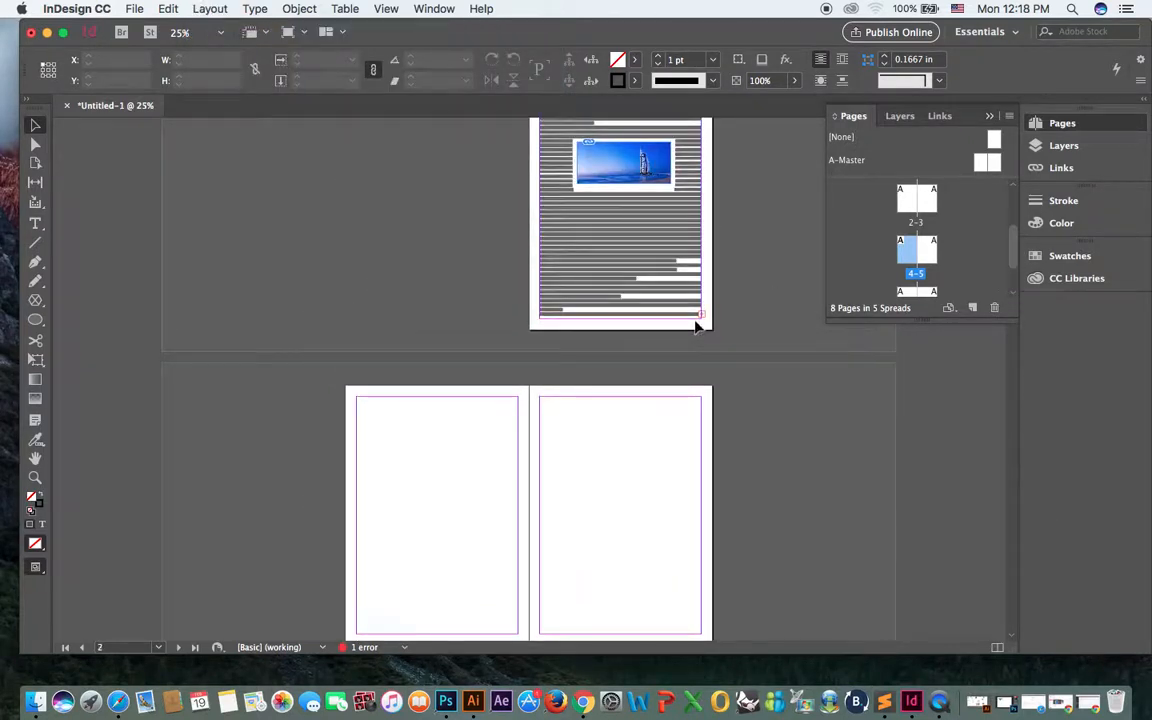
pyautogui.click(210, 9)
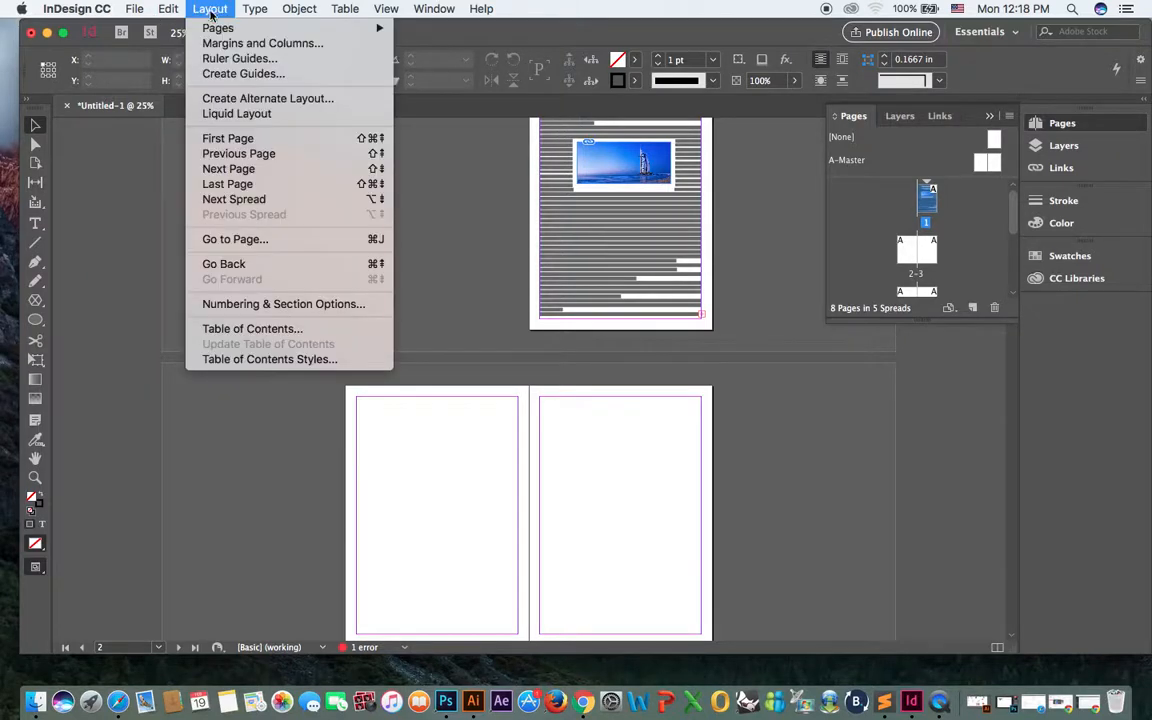
pyautogui.moveTo(278, 28)
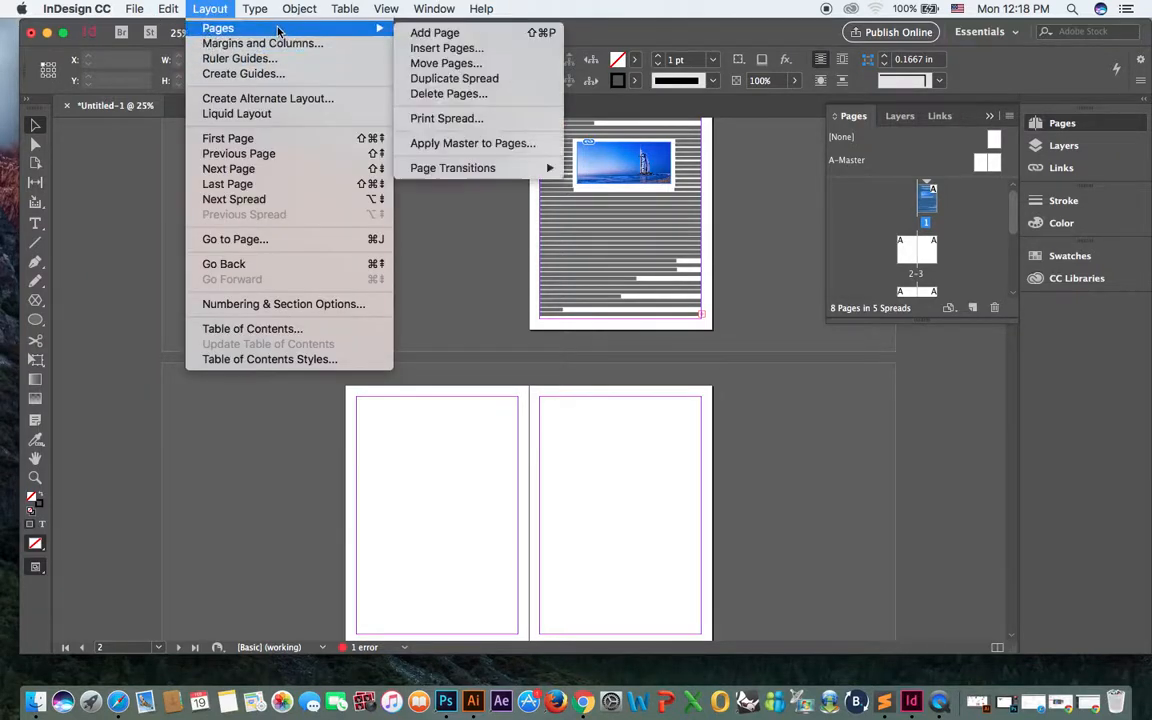
pyautogui.click(489, 80)
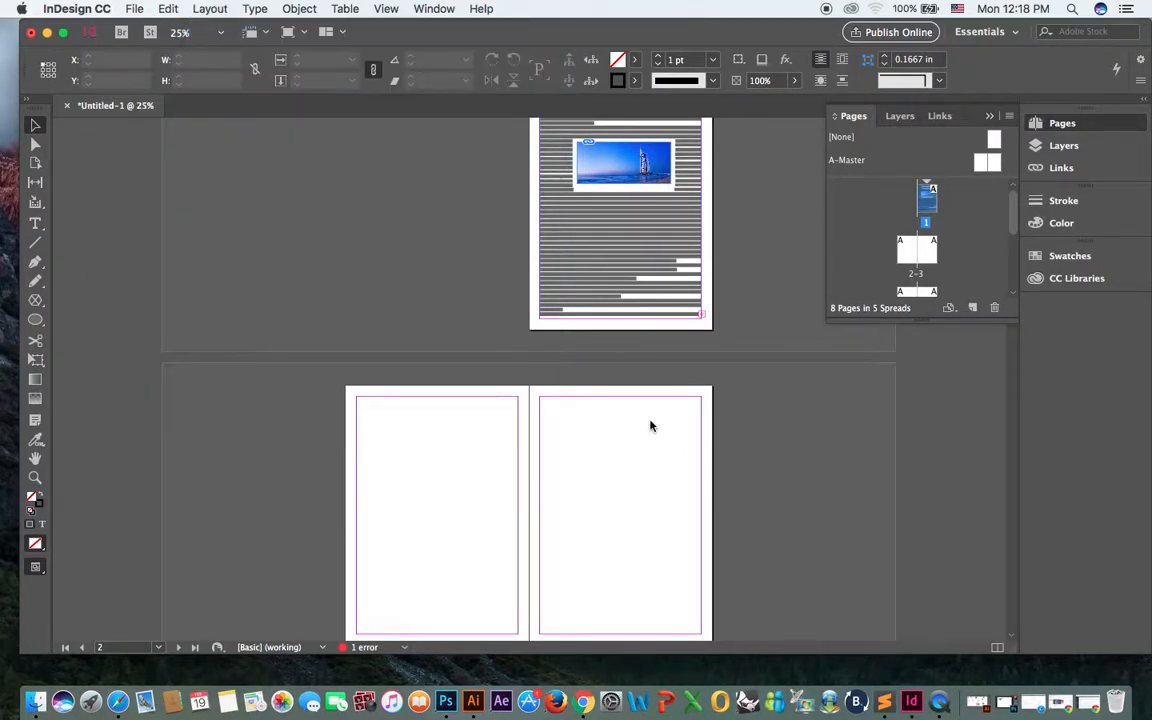
pyautogui.moveTo(1013, 523)
pyautogui.mouseDown()
pyautogui.moveTo(1003, 244)
pyautogui.moveTo(997, 537)
pyautogui.mouseUp()
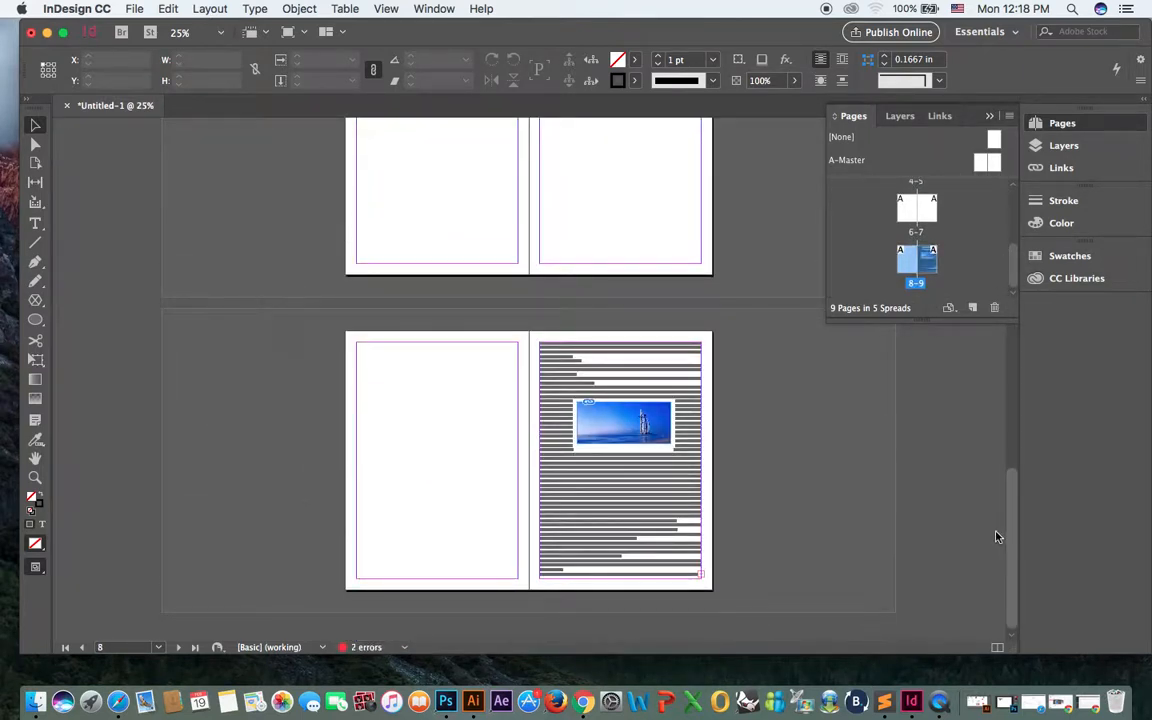
# Delete pages 8-9 together with the objects they contain
pyautogui.click(207, 10)
pyautogui.moveTo(224, 28)
pyautogui.click(477, 96)
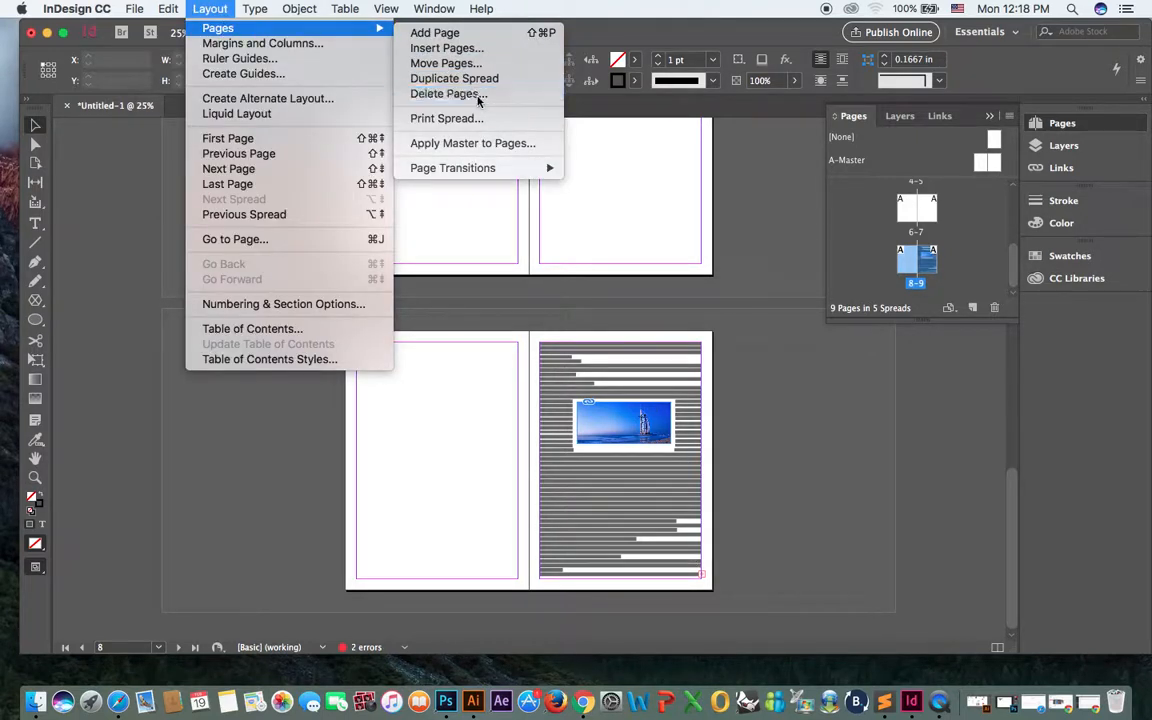
pyautogui.click(680, 355)
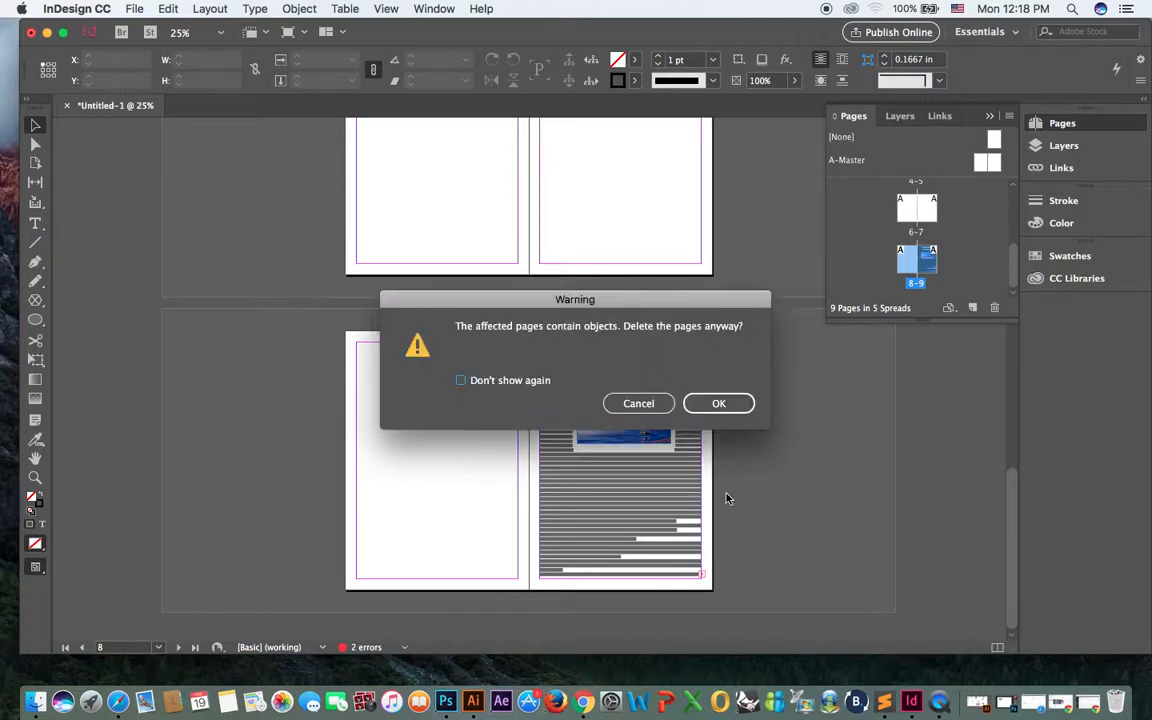
pyautogui.click(696, 410)
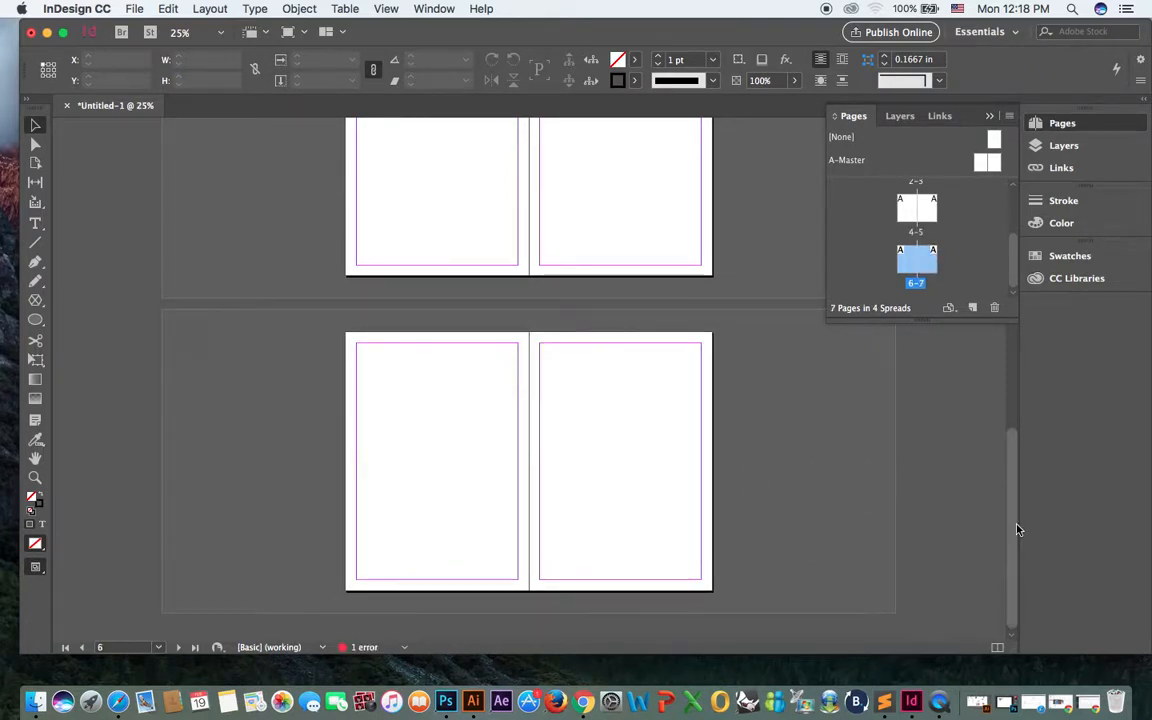
# Review the remaining pages and turn off Facing Pages in the document setup
pyautogui.scroll(2, 1016, 530)
pyautogui.moveTo(1022, 328); pyautogui.dragTo(1018, 264)
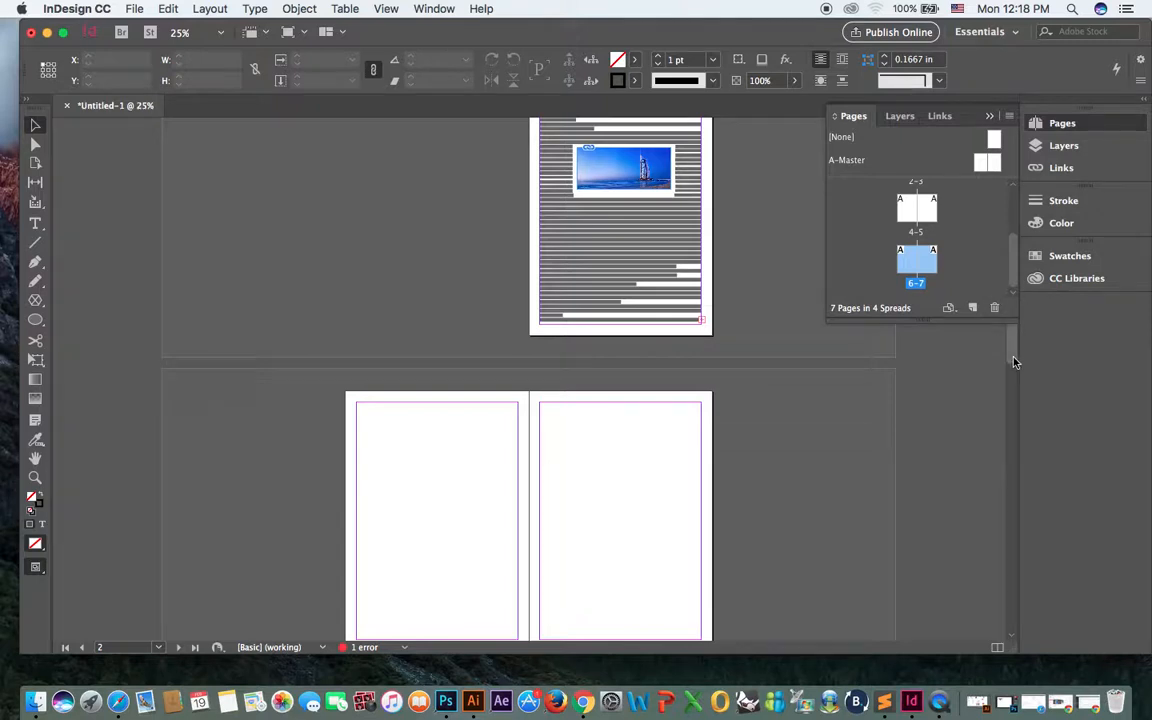
pyautogui.scroll(-5, 1003, 391)
pyautogui.scroll(-3, 995, 501)
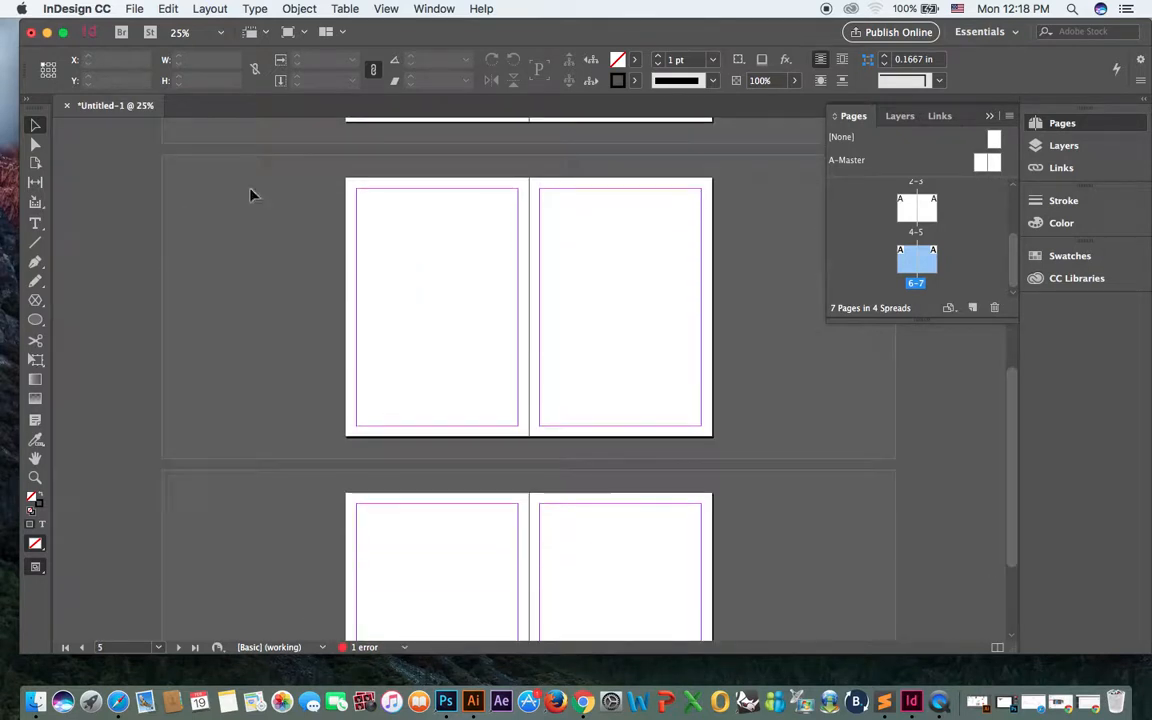
pyautogui.click(134, 9)
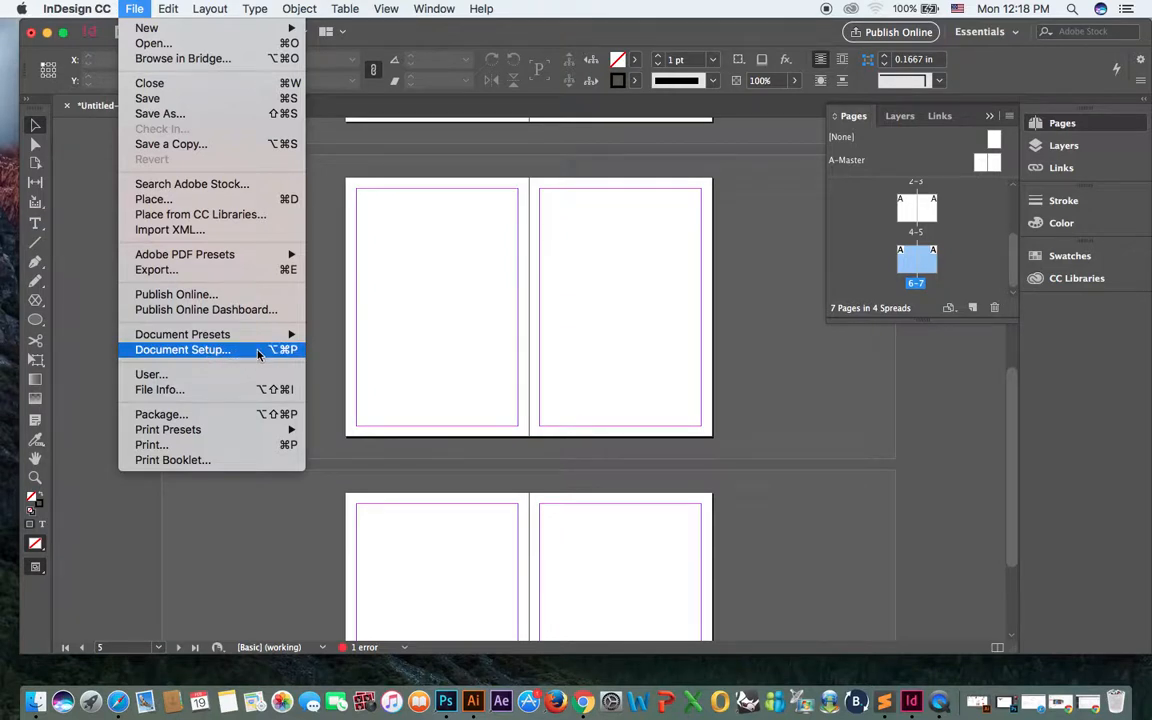
pyautogui.click(533, 272)
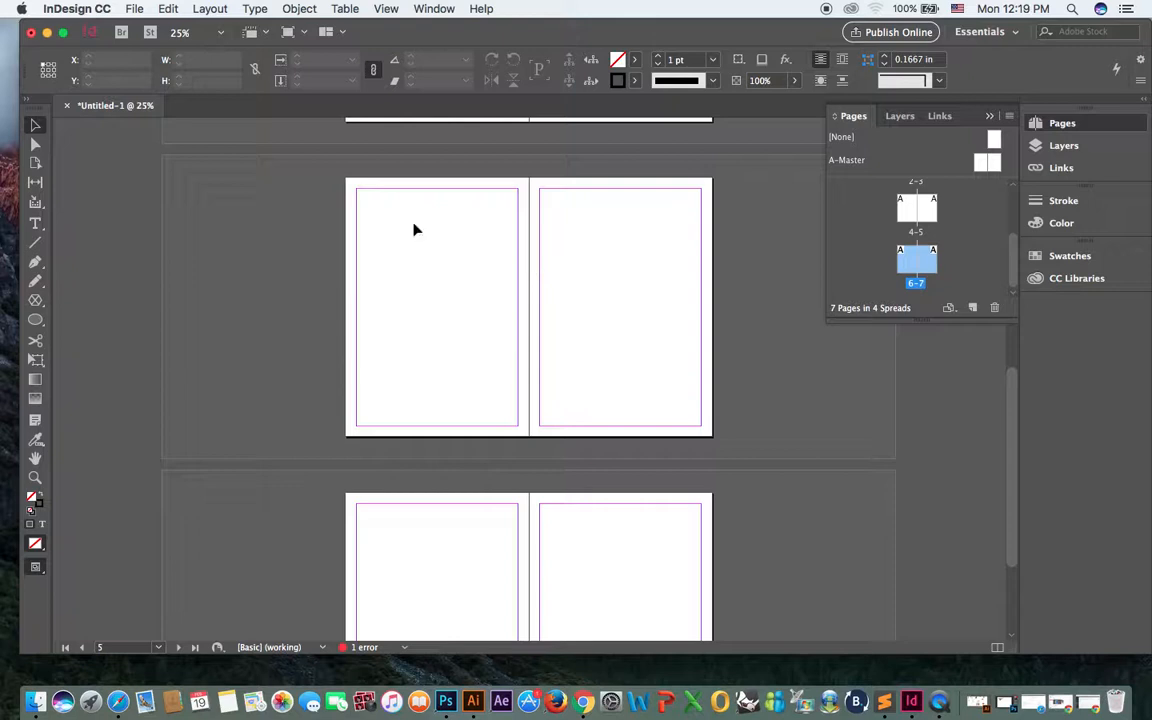
pyautogui.click(134, 9)
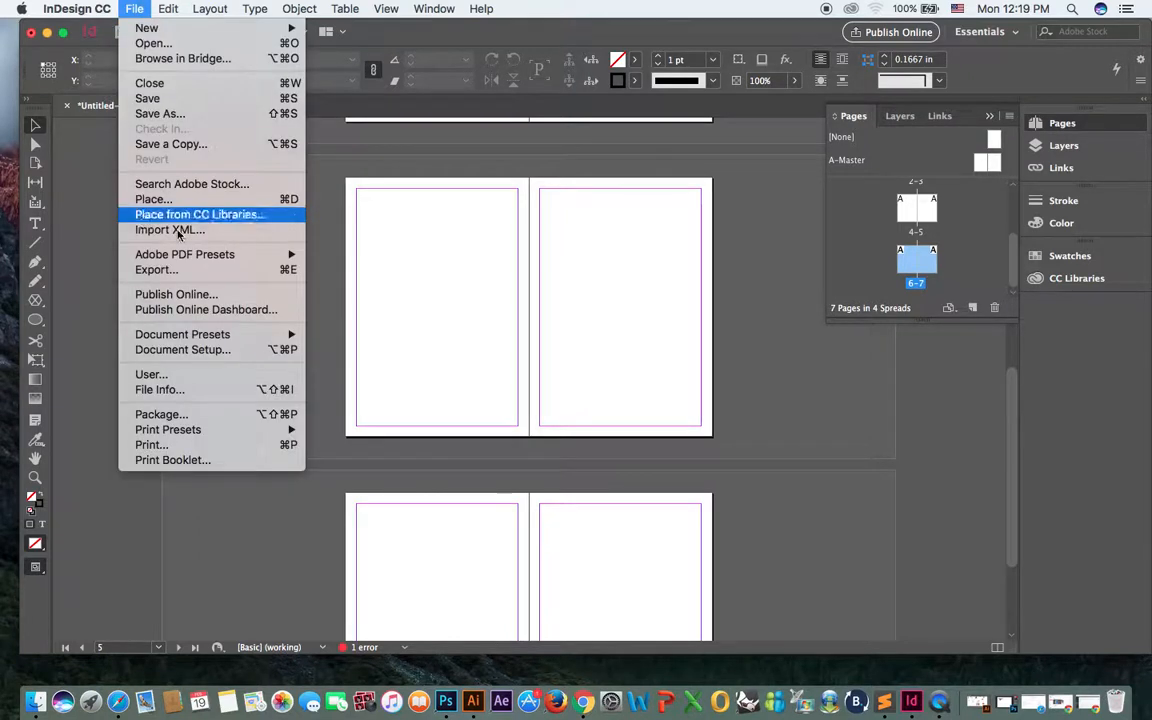
pyautogui.click(192, 350)
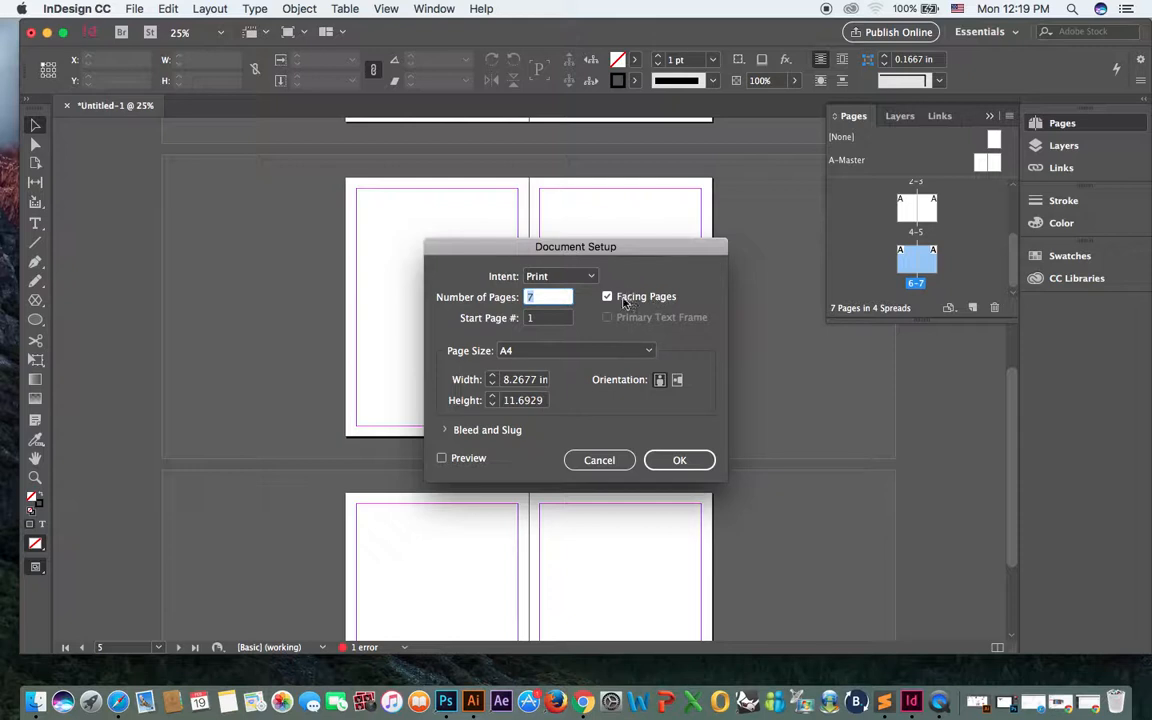
pyautogui.click(626, 300)
pyautogui.click(677, 460)
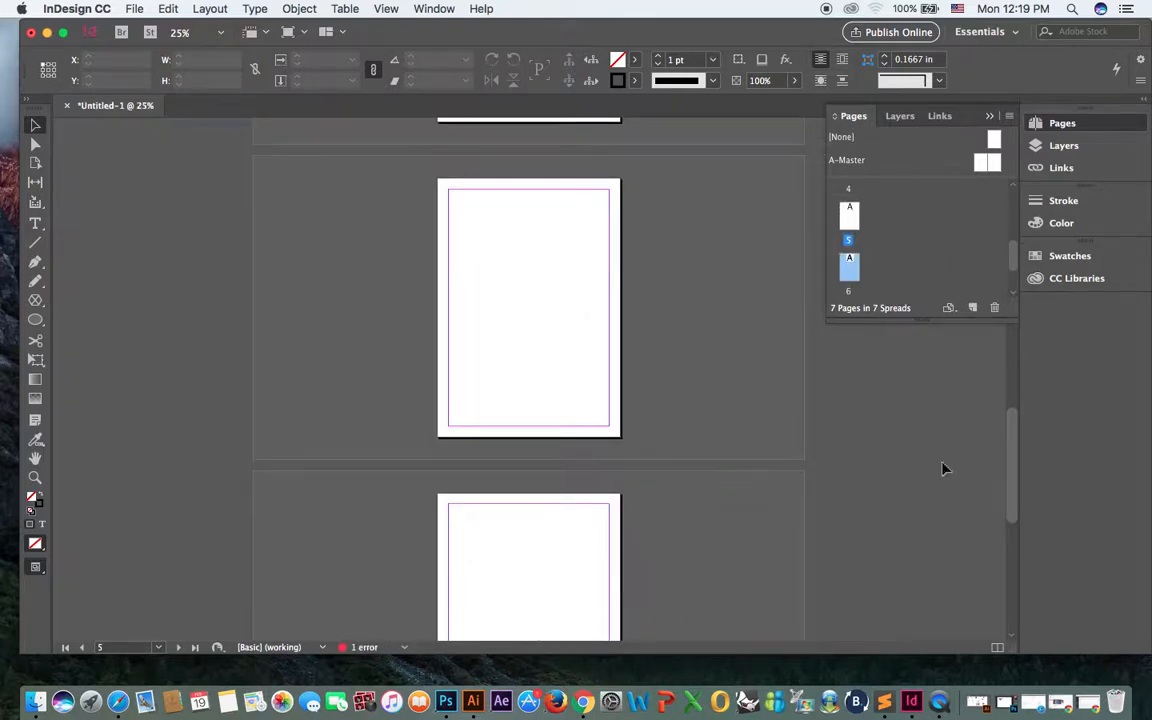
# Examine the single-page layout, the A-Master and the individual pages in the page overview
pyautogui.moveTo(1012, 488); pyautogui.dragTo(1005, 255)
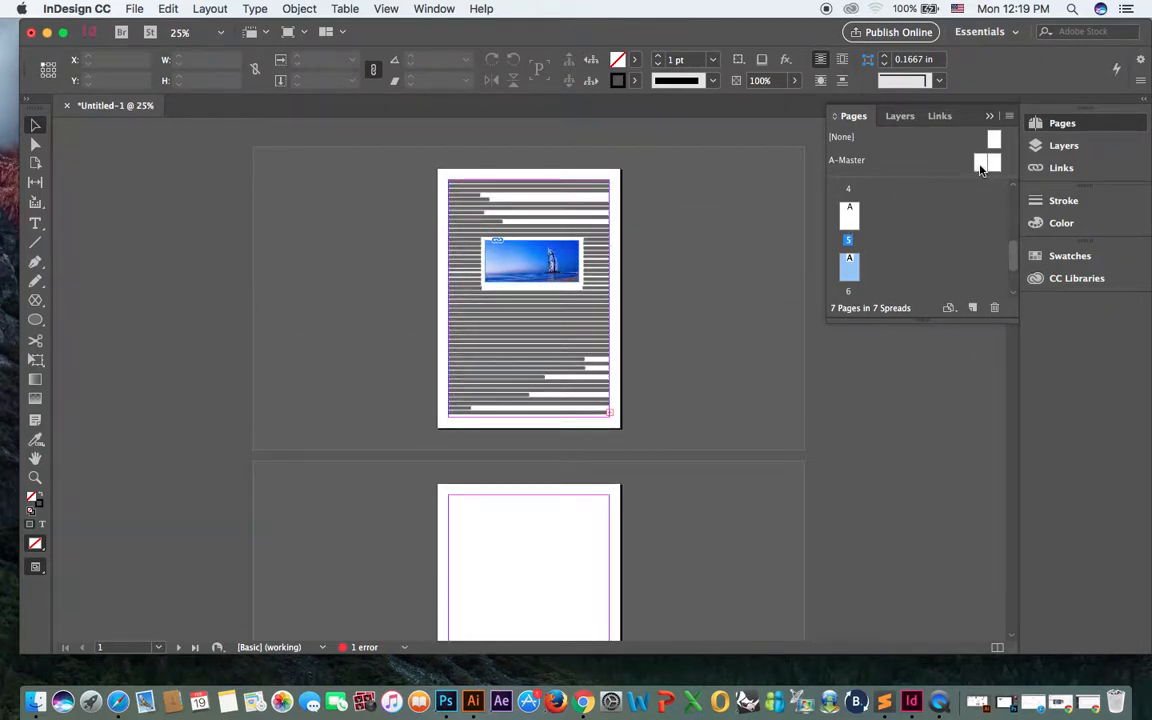
pyautogui.click(979, 168)
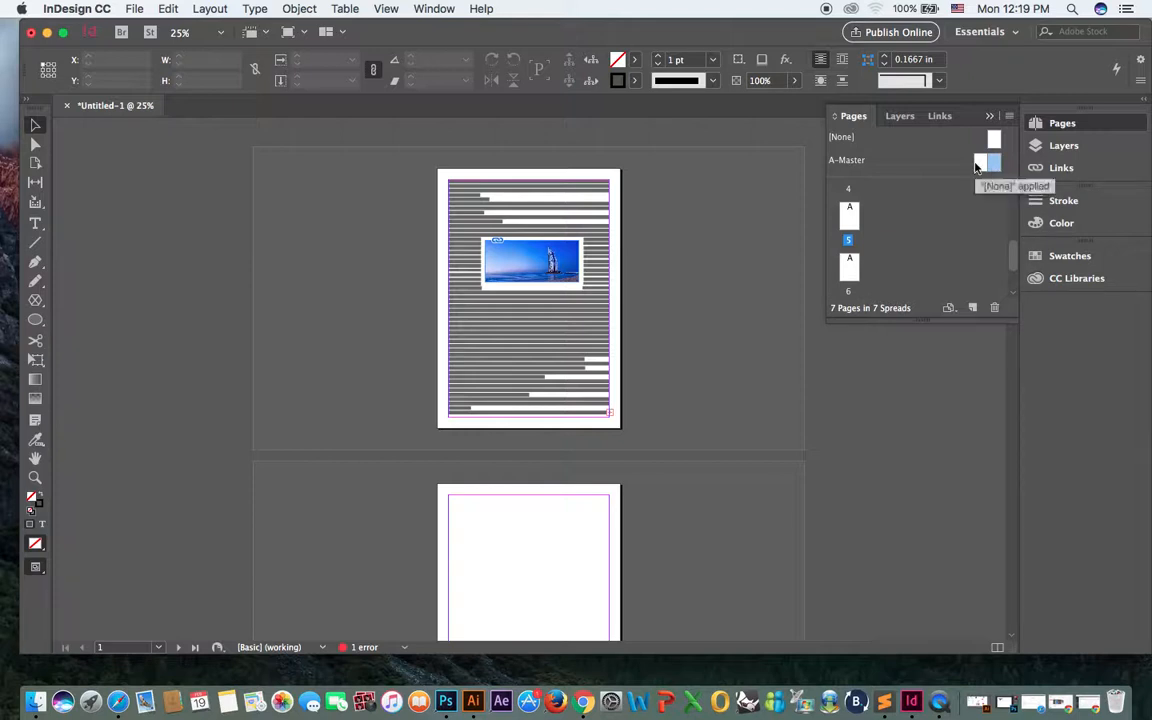
pyautogui.scroll(1, 1013, 245)
pyautogui.moveTo(1013, 245); pyautogui.dragTo(1013, 197)
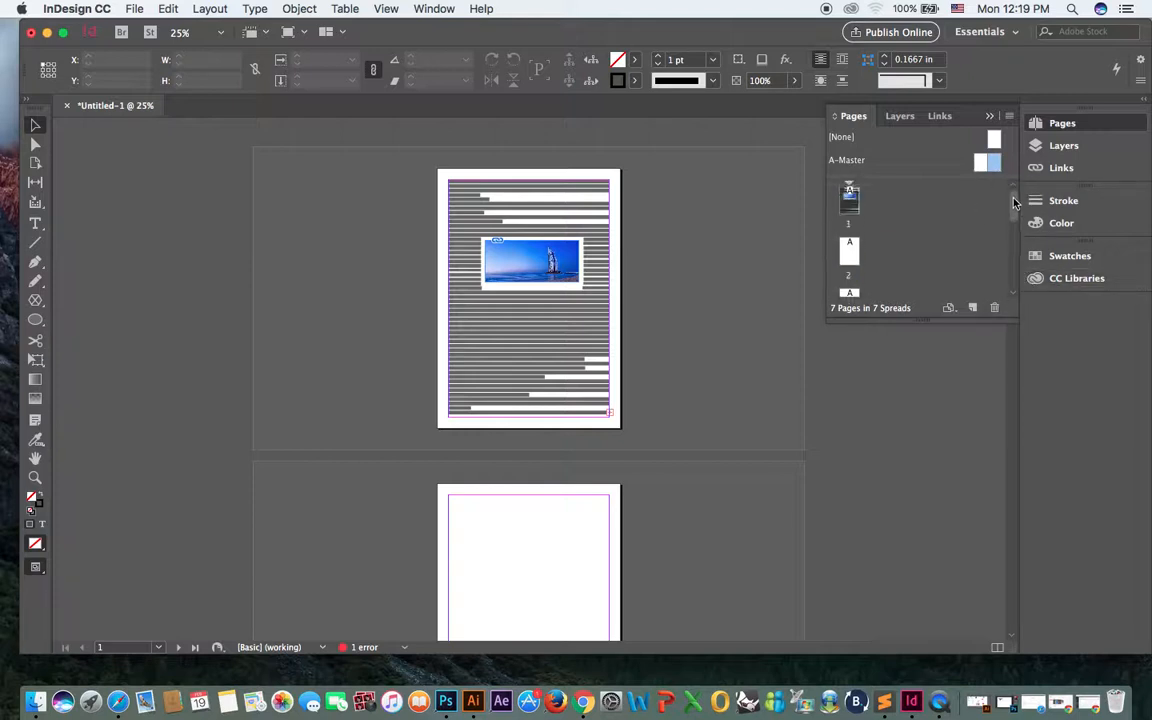
pyautogui.click(857, 211)
pyautogui.click(847, 259)
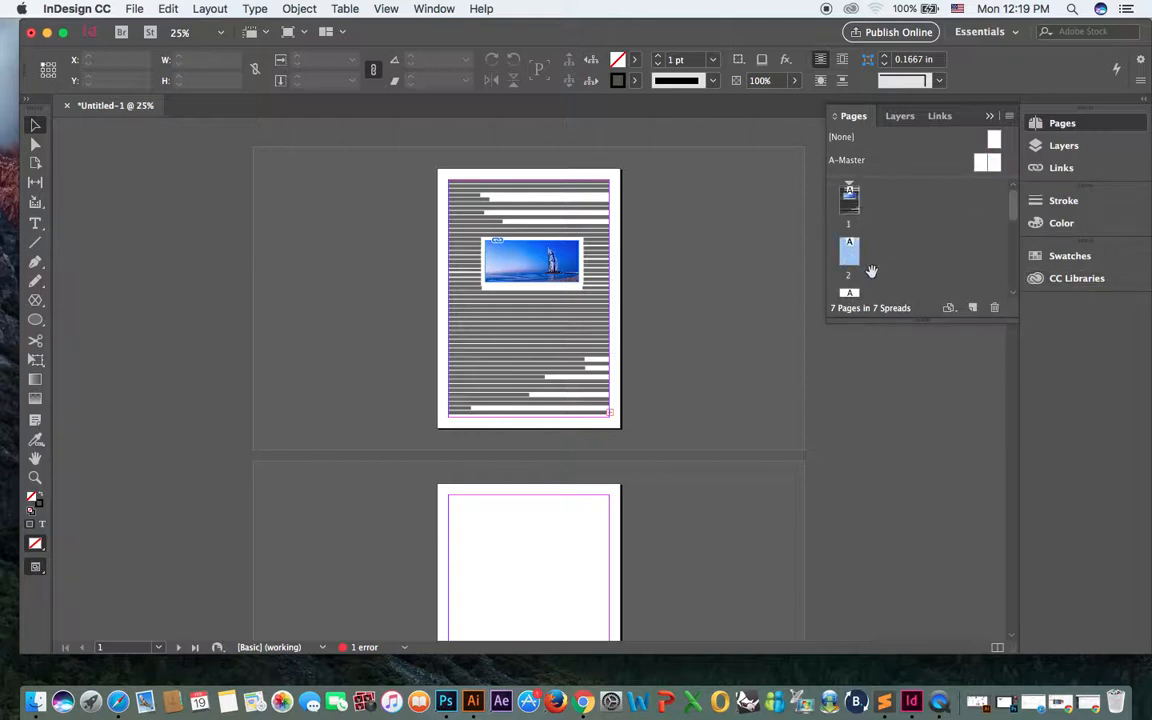
pyautogui.moveTo(1013, 211); pyautogui.dragTo(1015, 230)
pyautogui.scroll(-1, 1015, 230)
pyautogui.click(849, 226)
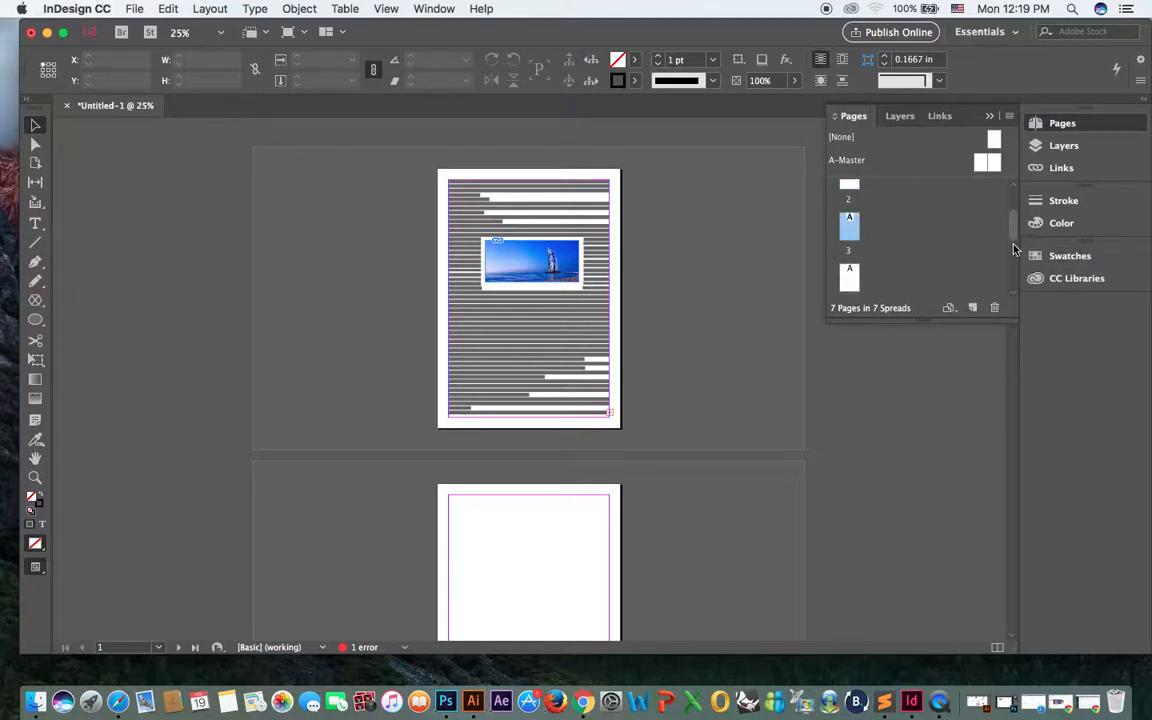
pyautogui.moveTo(1013, 240); pyautogui.dragTo(1016, 267)
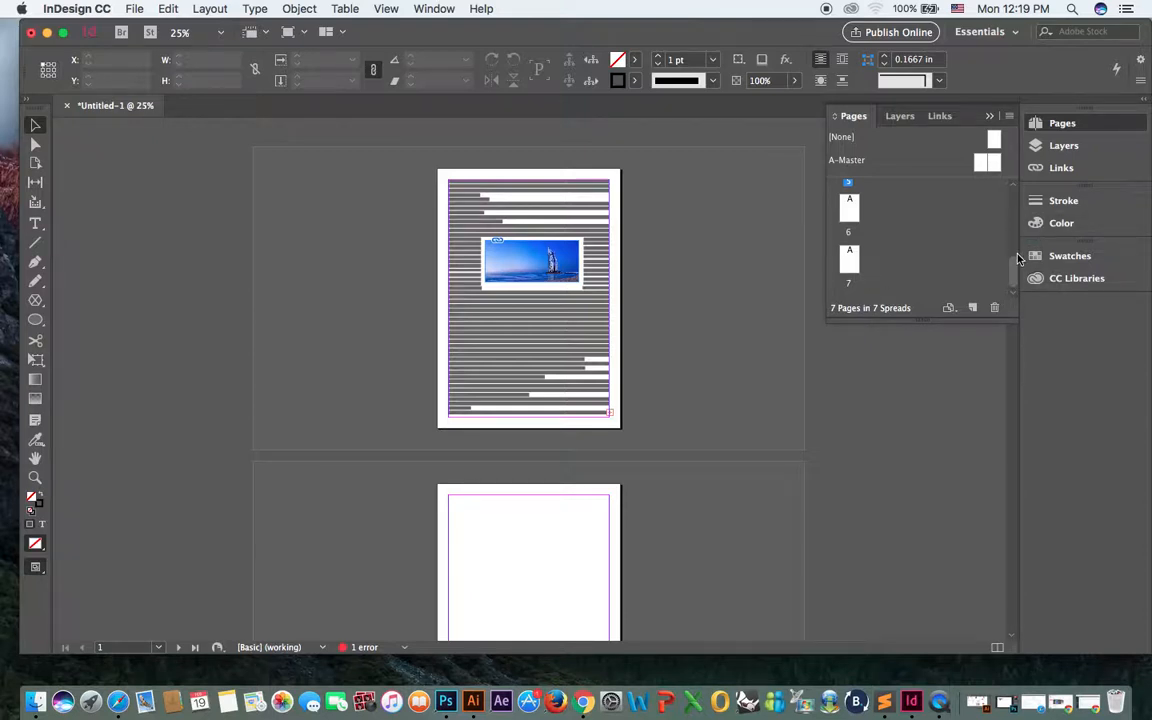
pyautogui.moveTo(1014, 270); pyautogui.dragTo(995, 337)
# Select the text frame and the image on page 1 and delete them
pyautogui.scroll(-1, 681, 453)
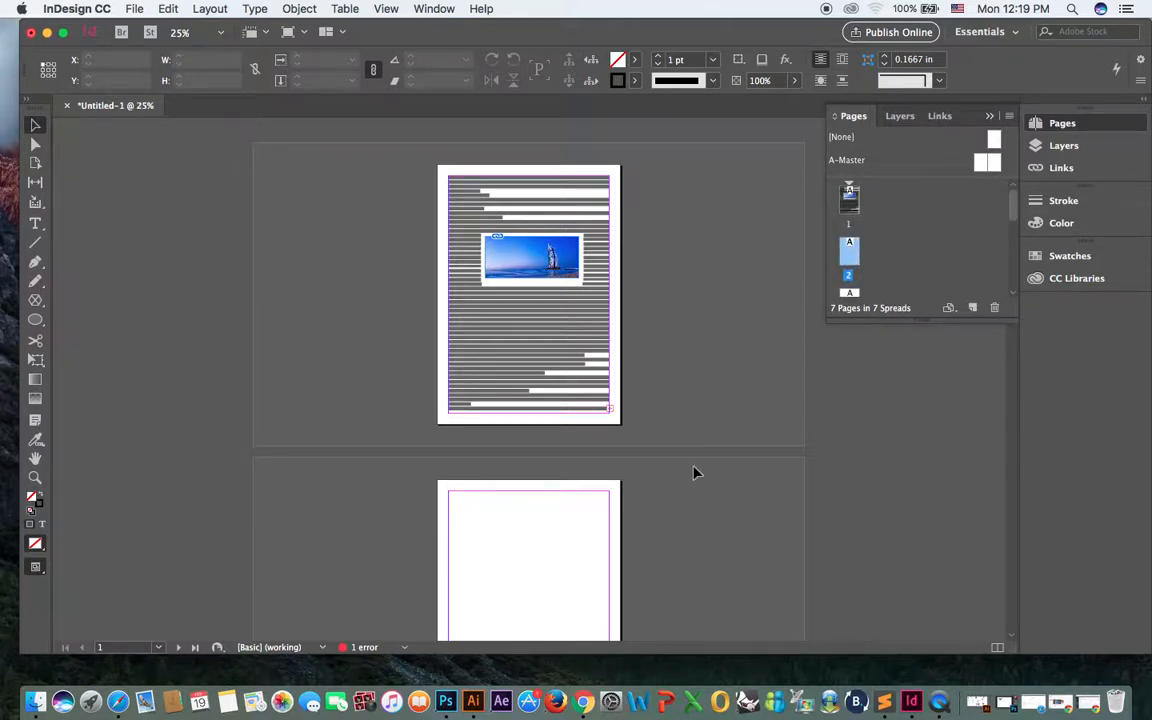
pyautogui.moveTo(430, 170); pyautogui.dragTo(658, 440)
pyautogui.press('Delete')
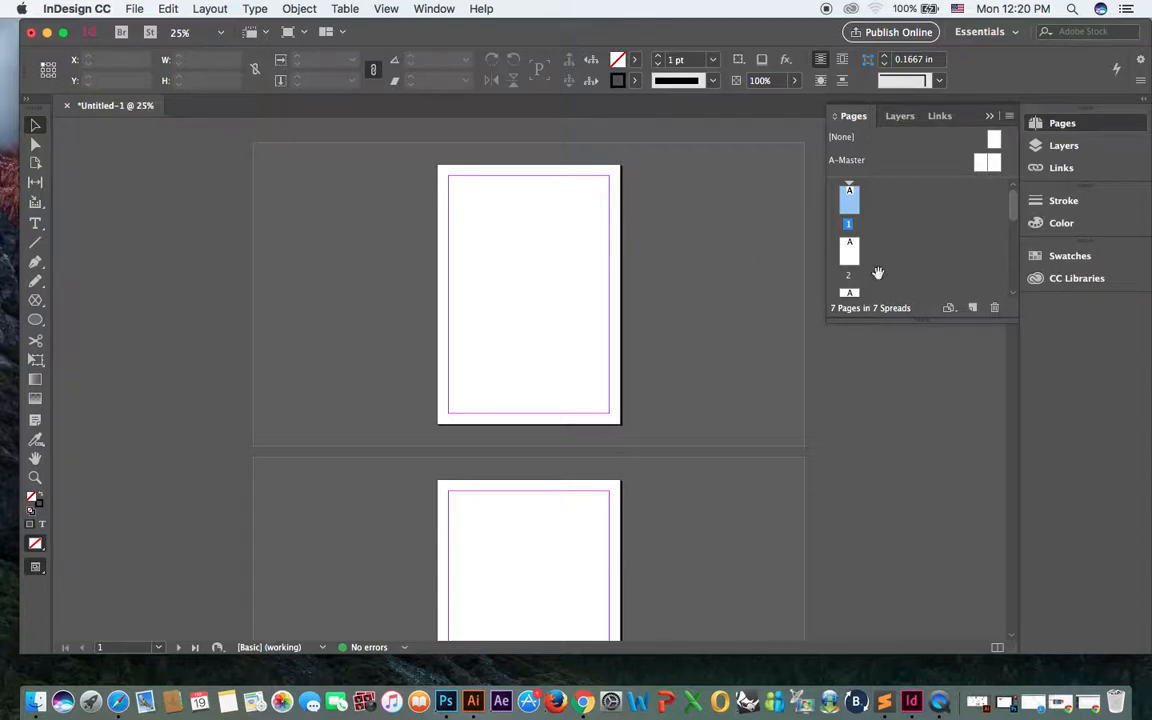
# Delete the left page of the two-page A-Master although it is applied to document pages
pyautogui.click(983, 166)
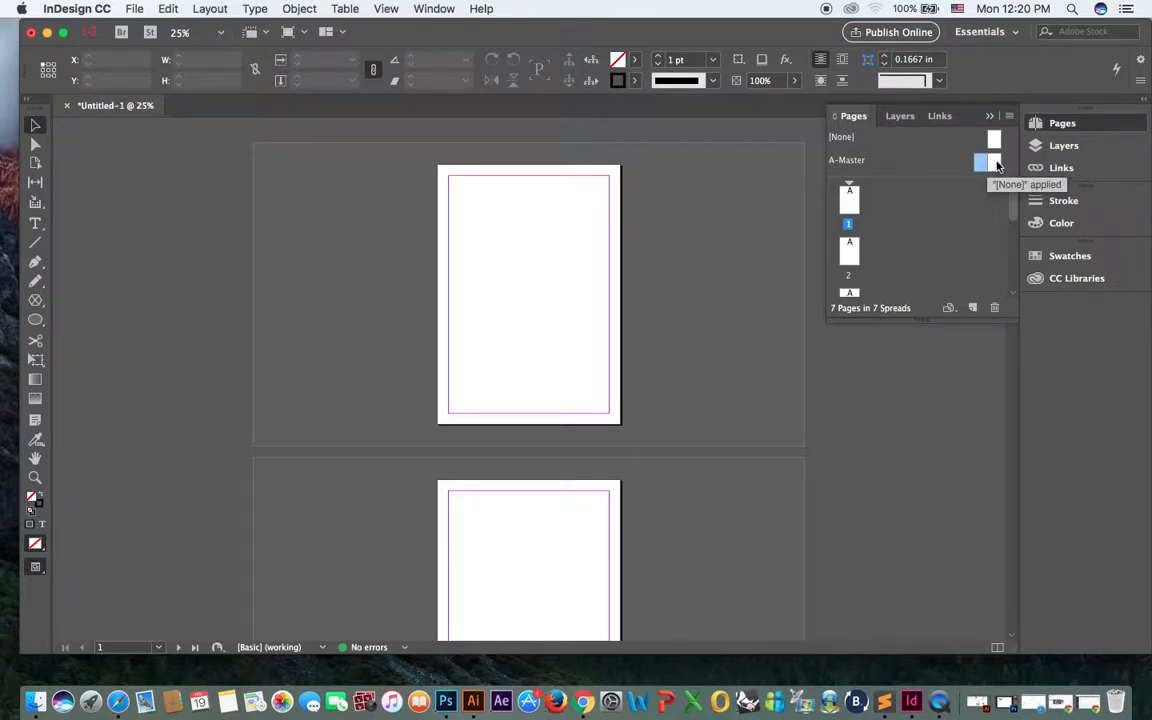
pyautogui.click(993, 166)
pyautogui.click(982, 163)
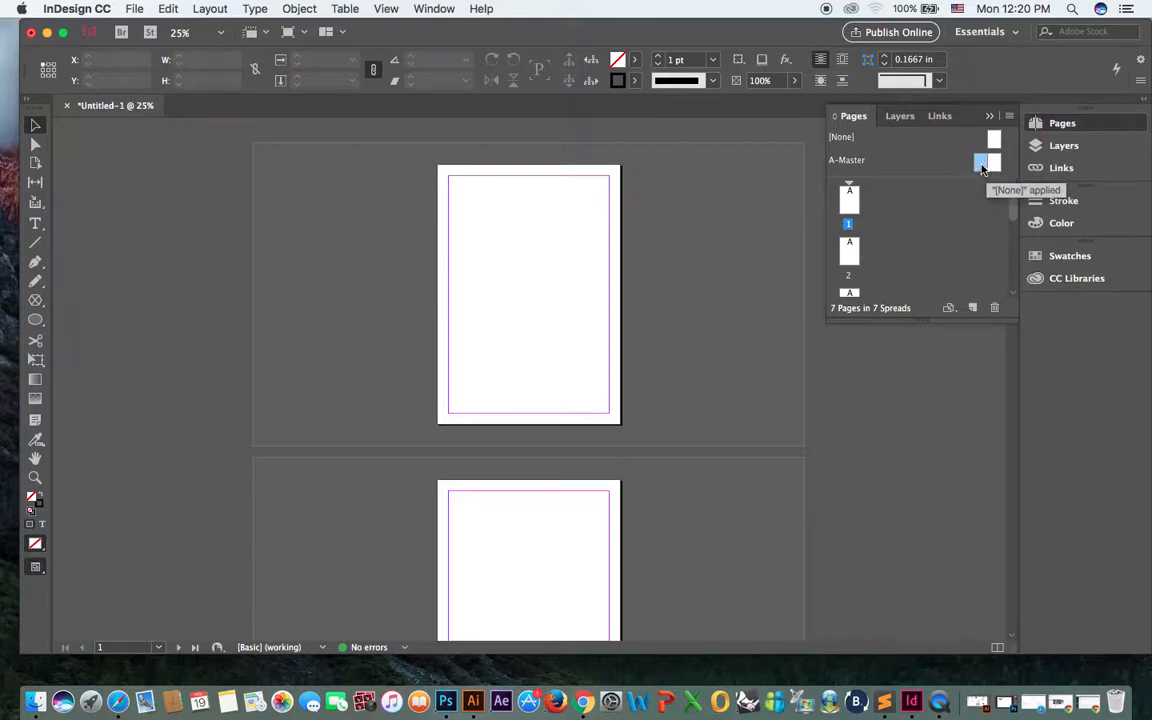
pyautogui.rightClick(982, 168)
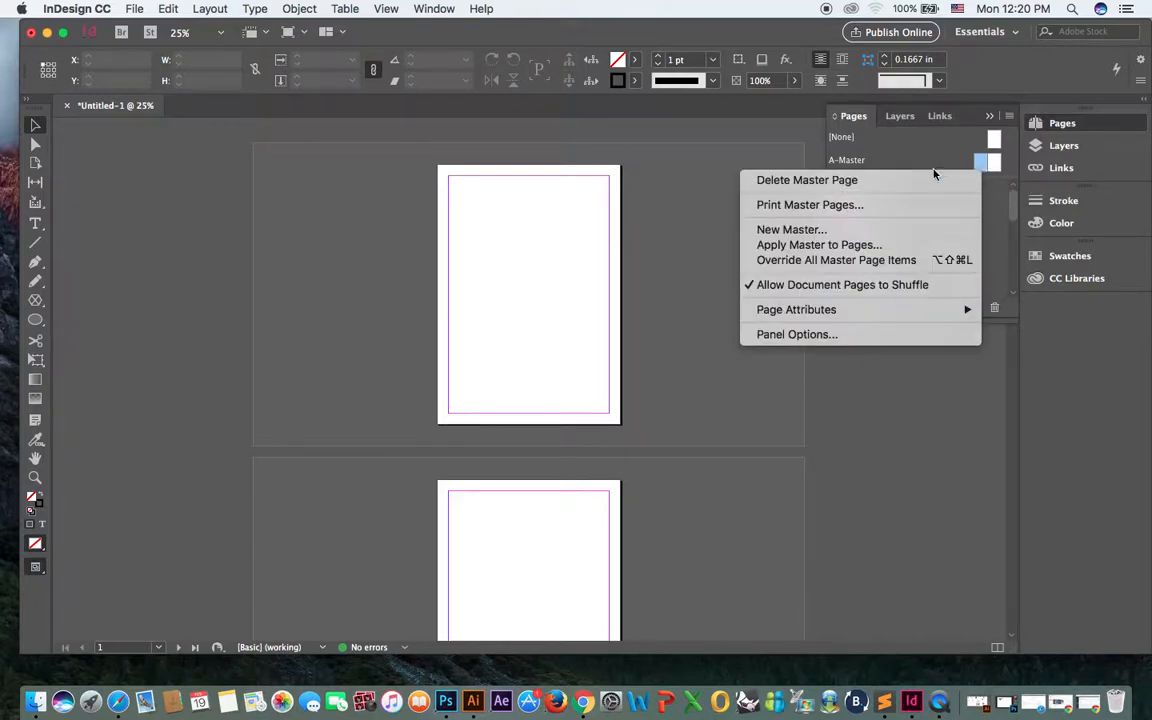
pyautogui.click(911, 180)
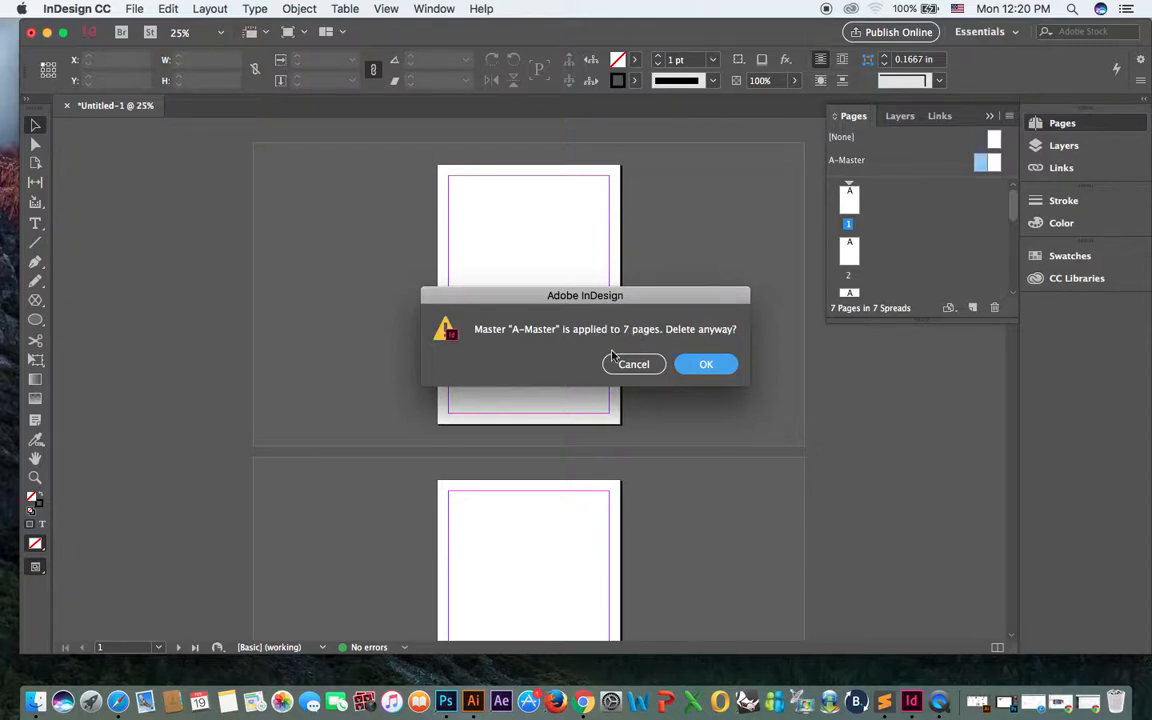
pyautogui.click(710, 364)
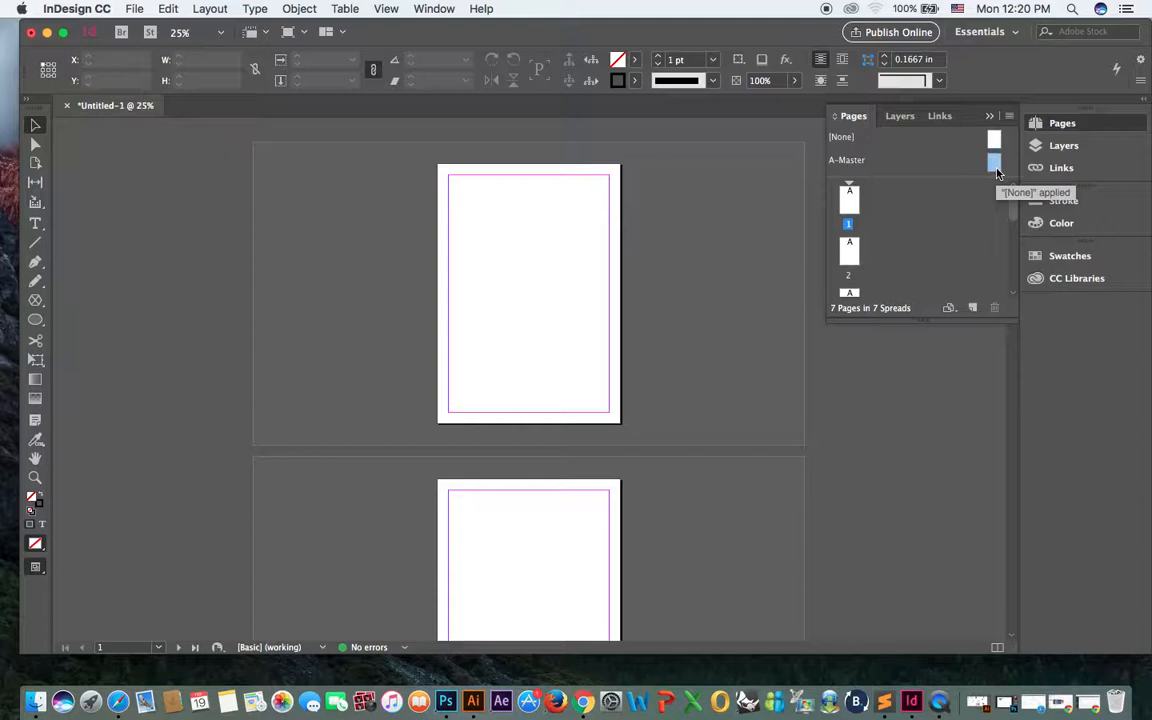
# Open the A-Master page and draw a small text frame centred in its bottom margin
pyautogui.doubleClick(994, 162)
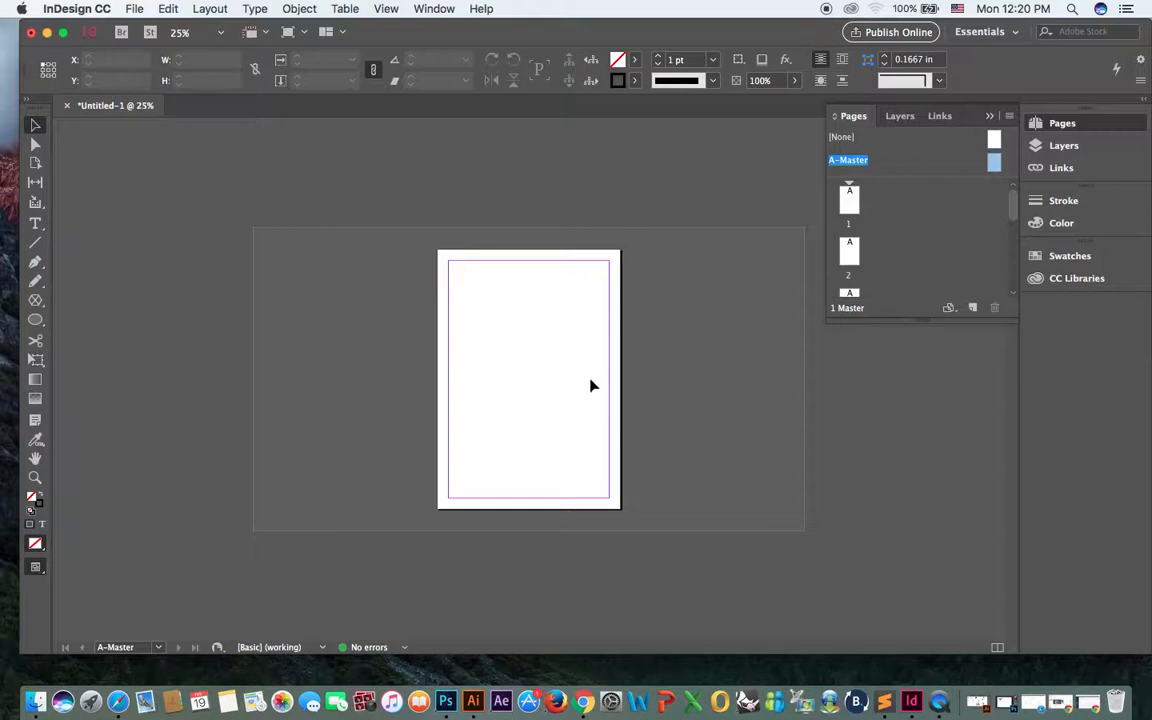
pyautogui.doubleClick(849, 200)
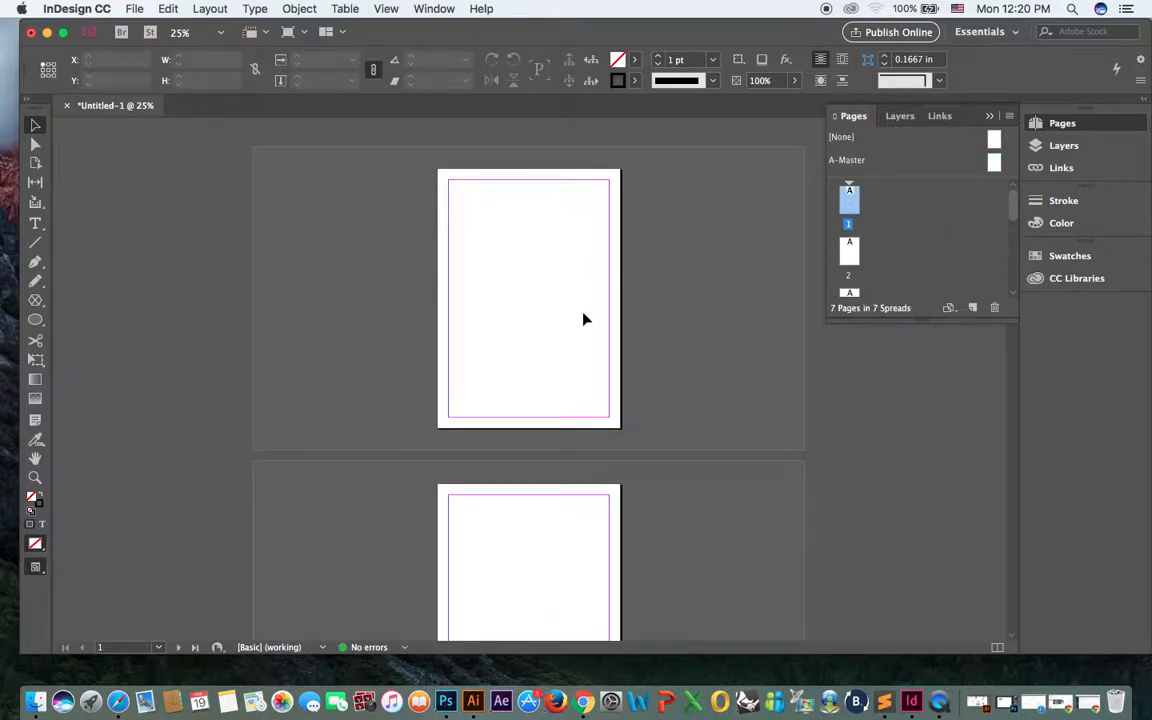
pyautogui.doubleClick(994, 162)
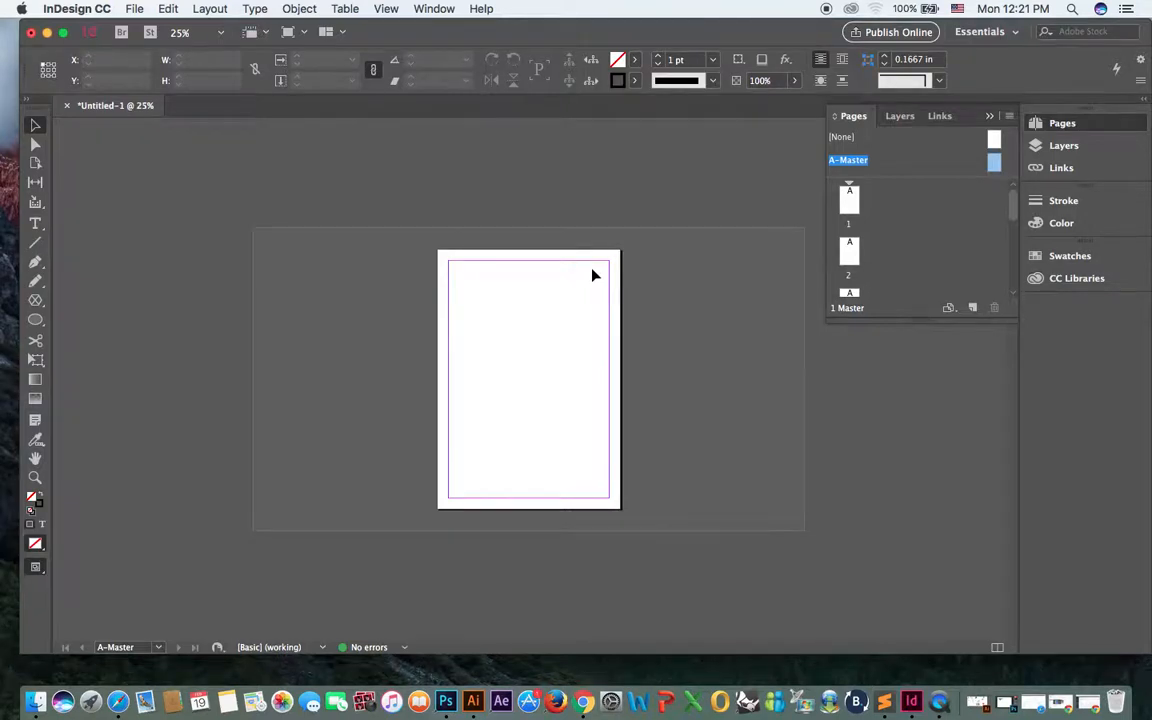
pyautogui.press('super+equal')
pyautogui.press('super+equal')
pyautogui.press('super+equal')
pyautogui.moveTo(537, 447); pyautogui.dragTo(540, 261)
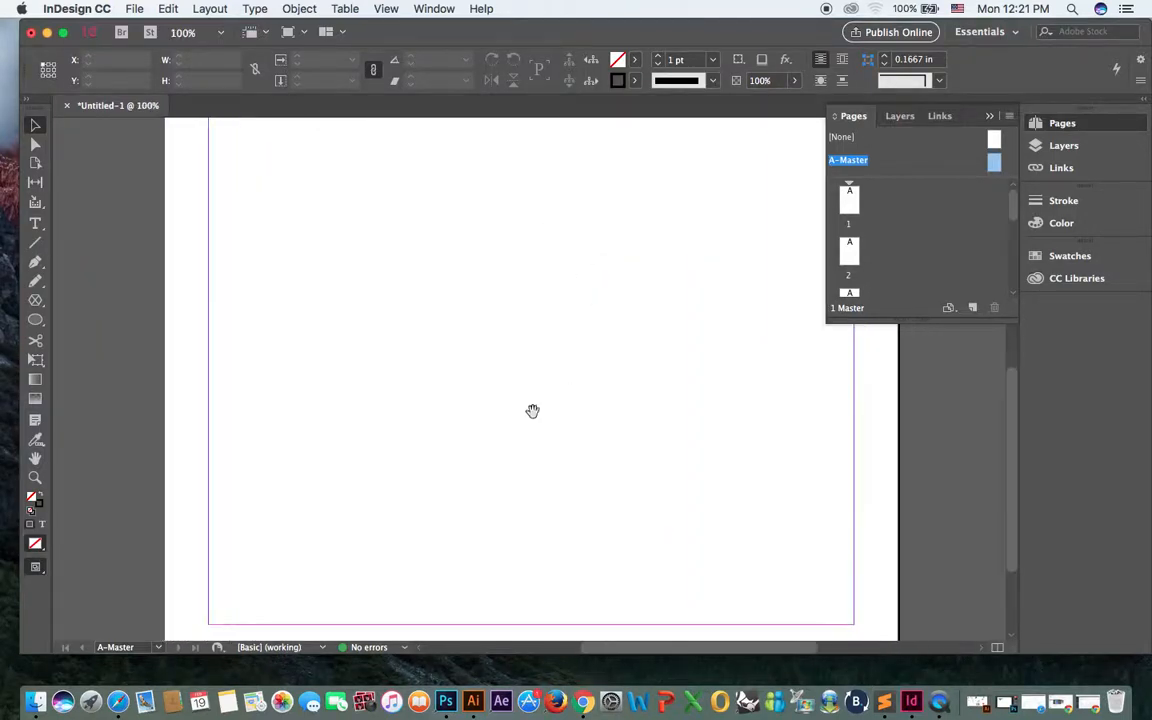
pyautogui.moveTo(519, 484); pyautogui.dragTo(499, 340)
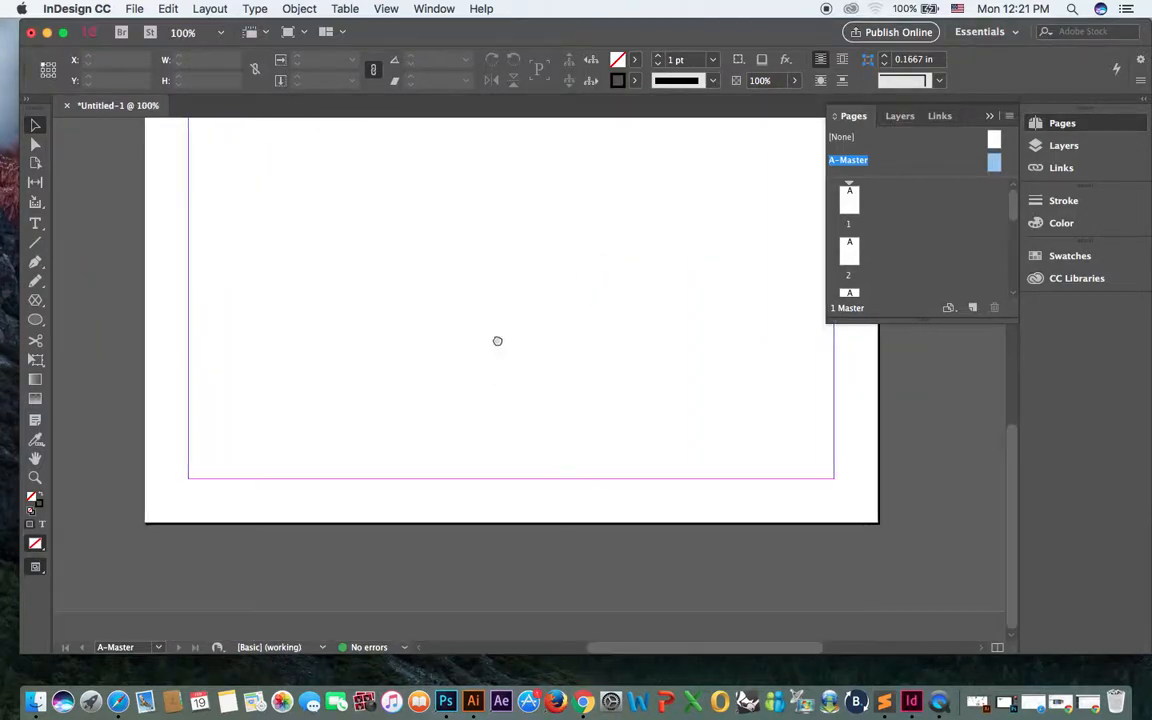
pyautogui.click(36, 220)
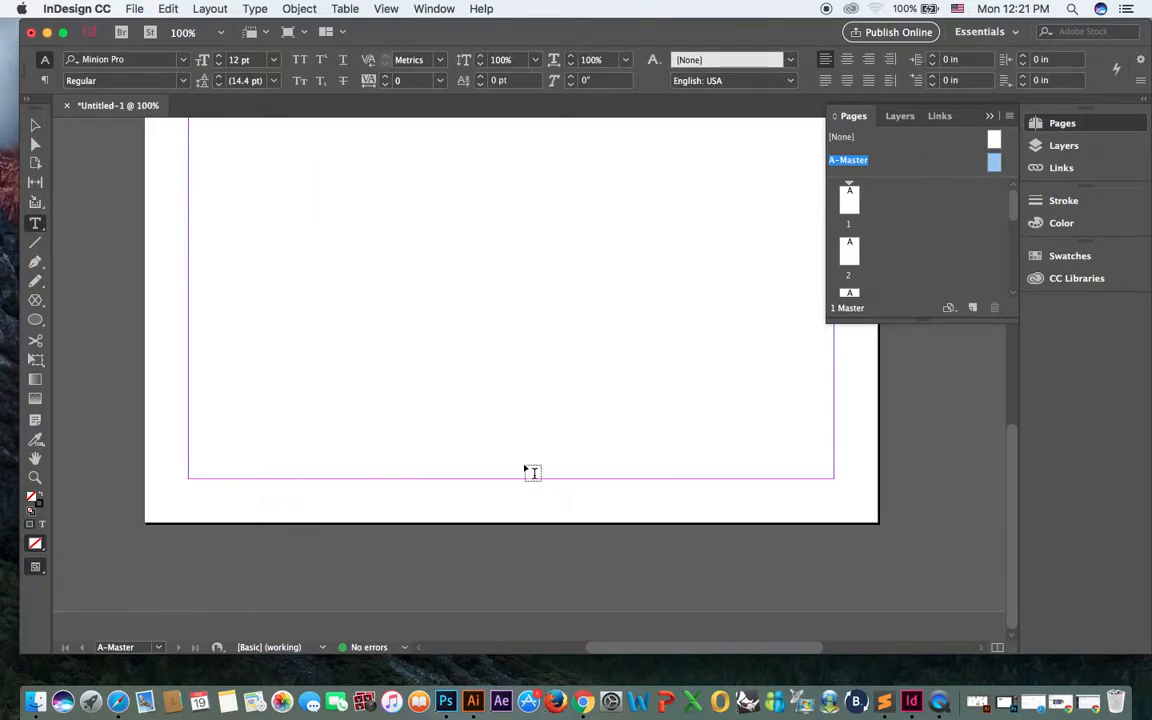
pyautogui.moveTo(496, 484); pyautogui.dragTo(550, 522)
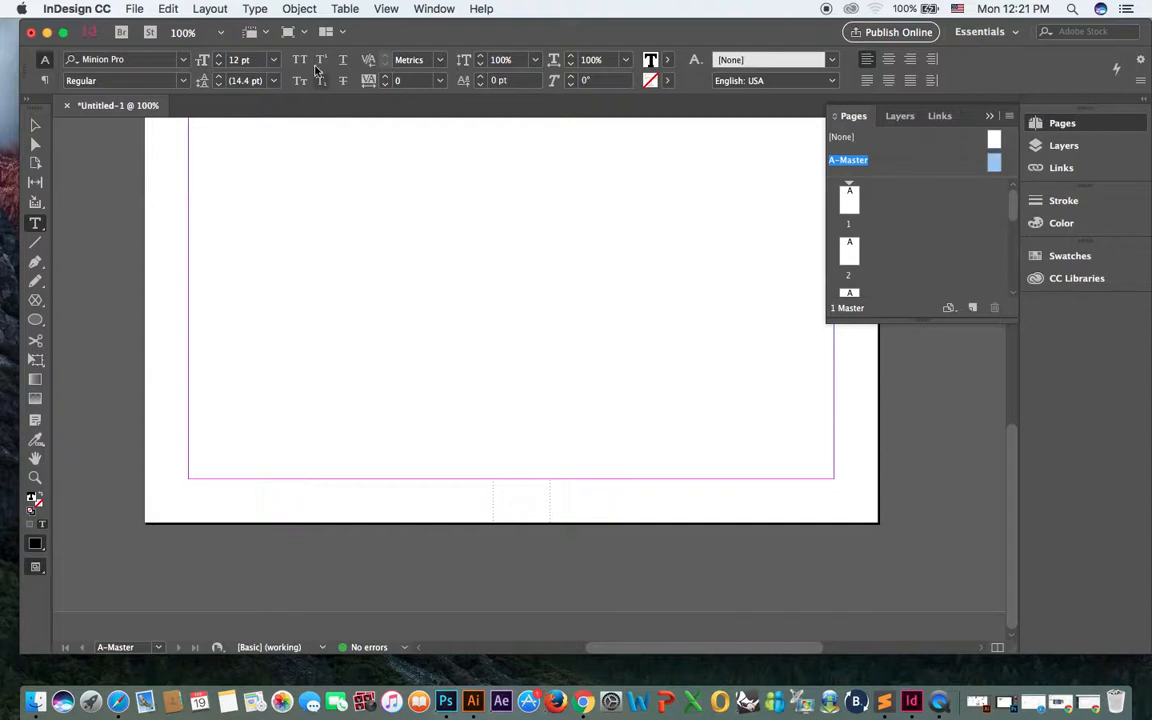
# Insert a Current Page Number marker into the empty footer text frame on the A-Master
pyautogui.click(255, 10)
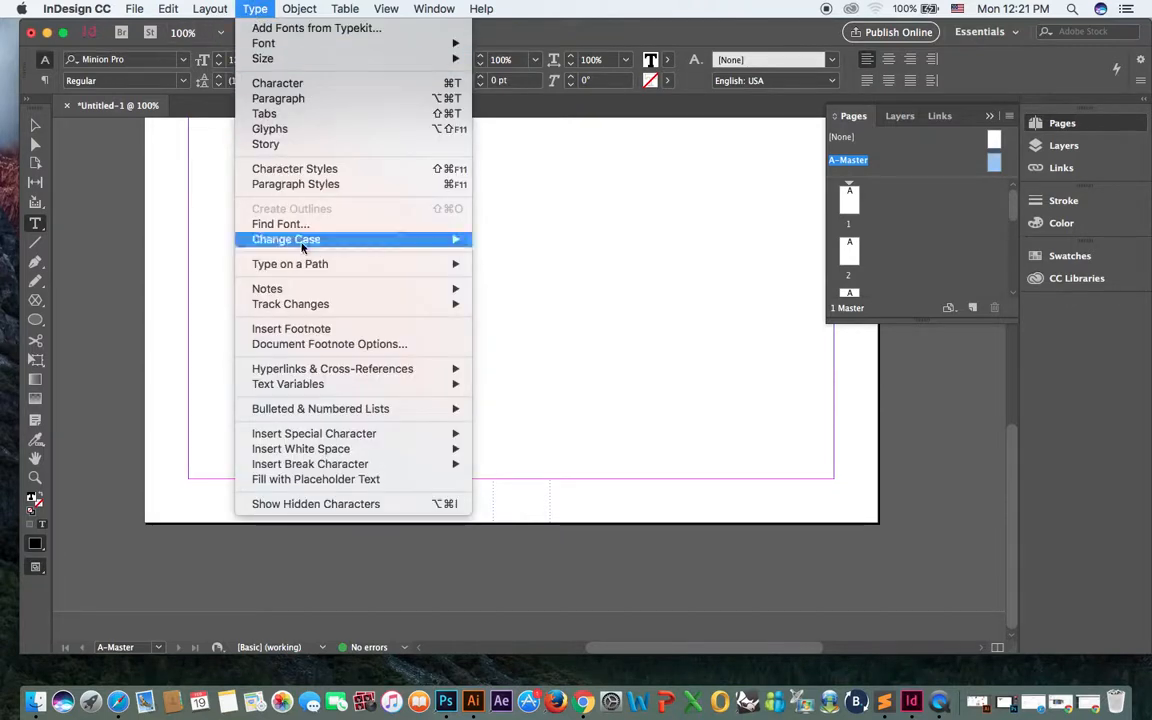
pyautogui.moveTo(372, 433)
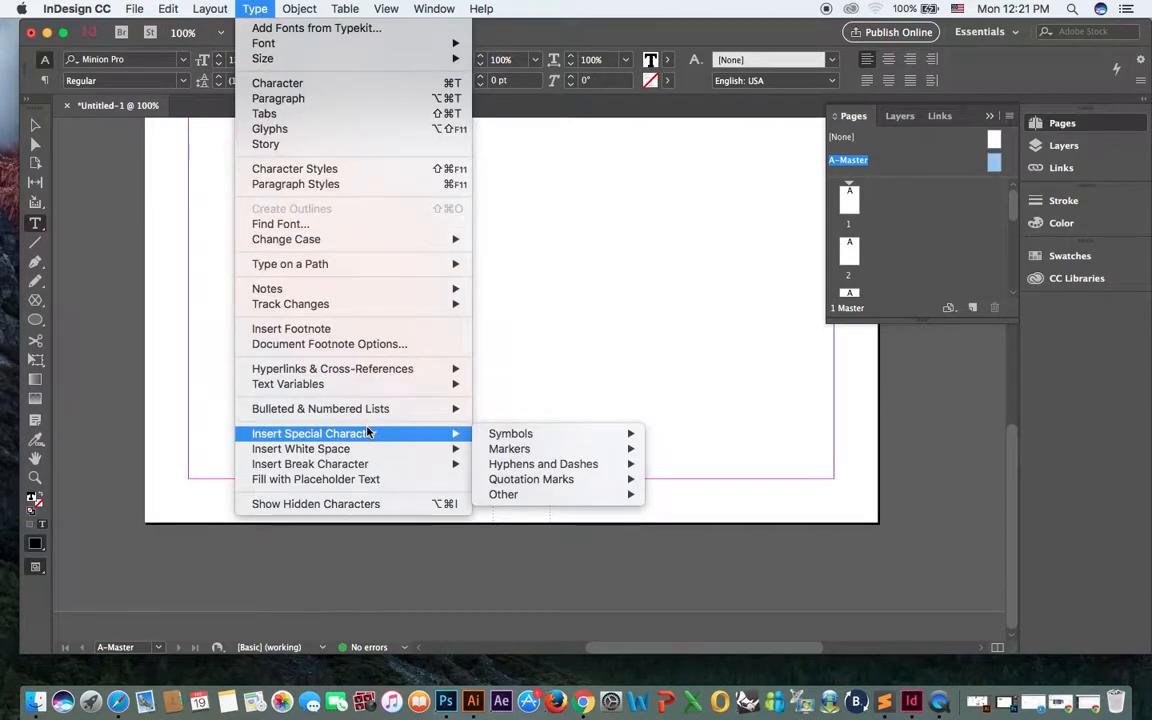
pyautogui.moveTo(510, 436)
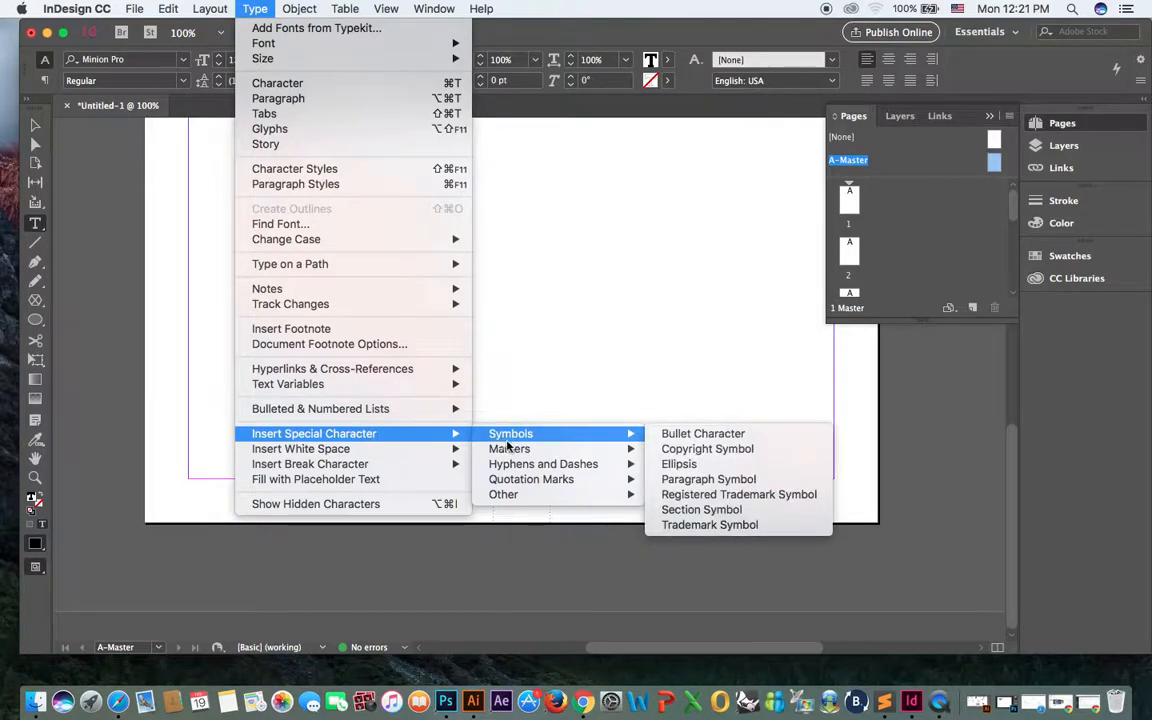
pyautogui.moveTo(558, 436)
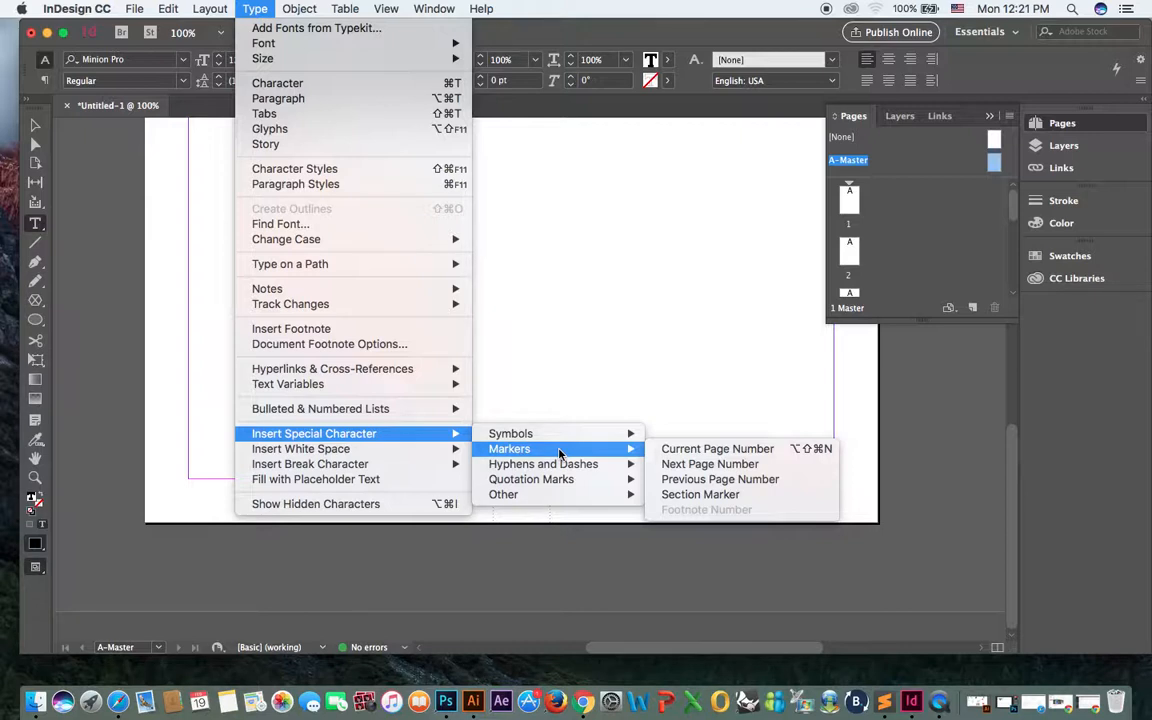
pyautogui.click(686, 455)
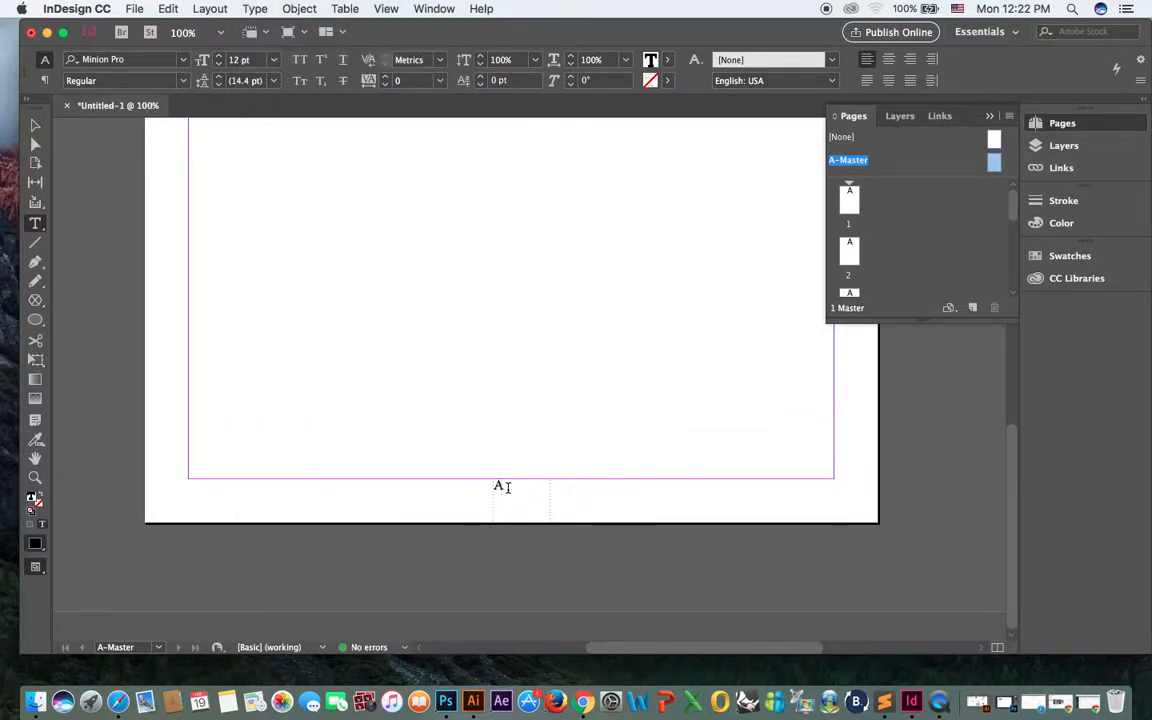
# Centre the page number marker within its frame and enlarge it to 26 pt
pyautogui.moveTo(494, 485); pyautogui.dragTo(512, 488)
pyautogui.click(889, 61)
pyautogui.click(219, 56)
pyautogui.click(219, 56)
pyautogui.click(219, 56)
pyautogui.click(220, 57)
pyautogui.click(220, 57)
pyautogui.click(220, 57)
pyautogui.click(220, 57)
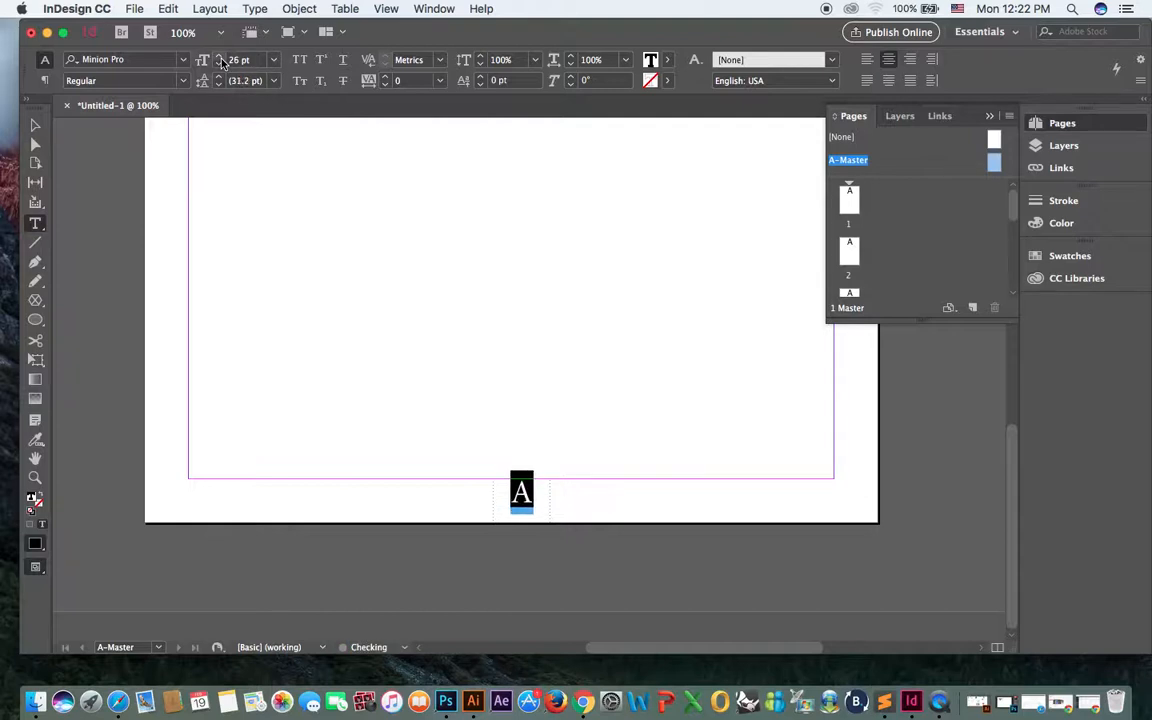
pyautogui.press('Escape')
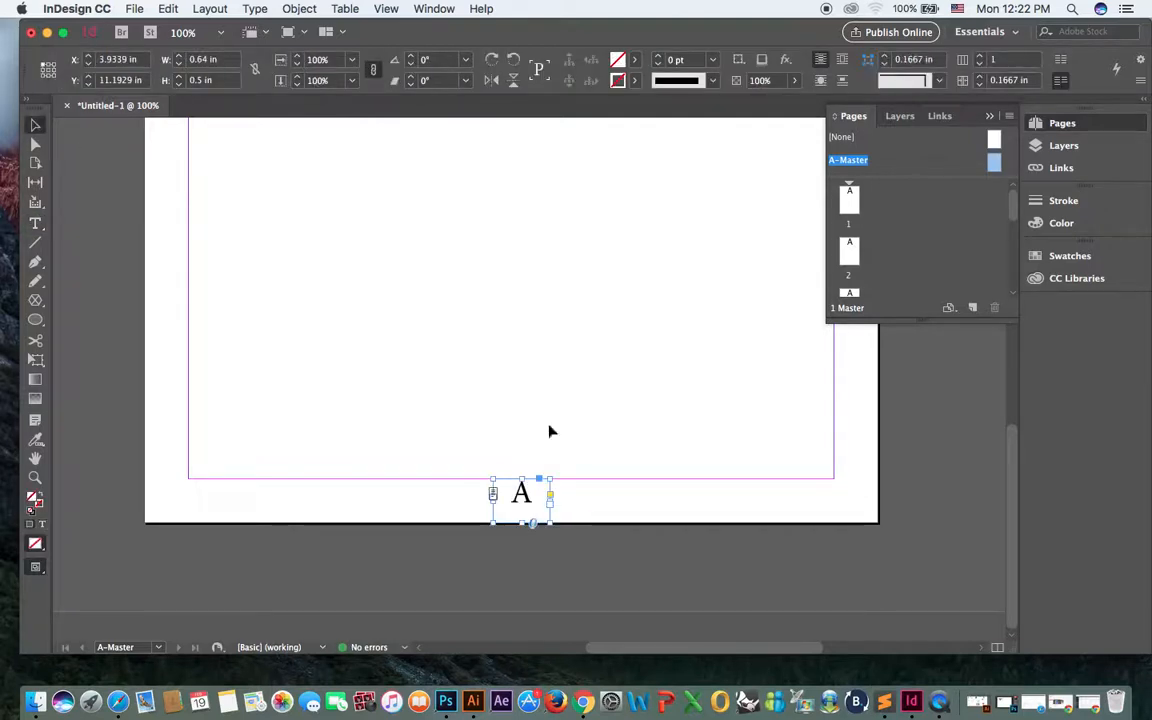
# Move the page number frame horizontally to X 3.8139 in so it sits centred in the bottom margin
pyautogui.moveTo(265, 401); pyautogui.dragTo(424, 544)
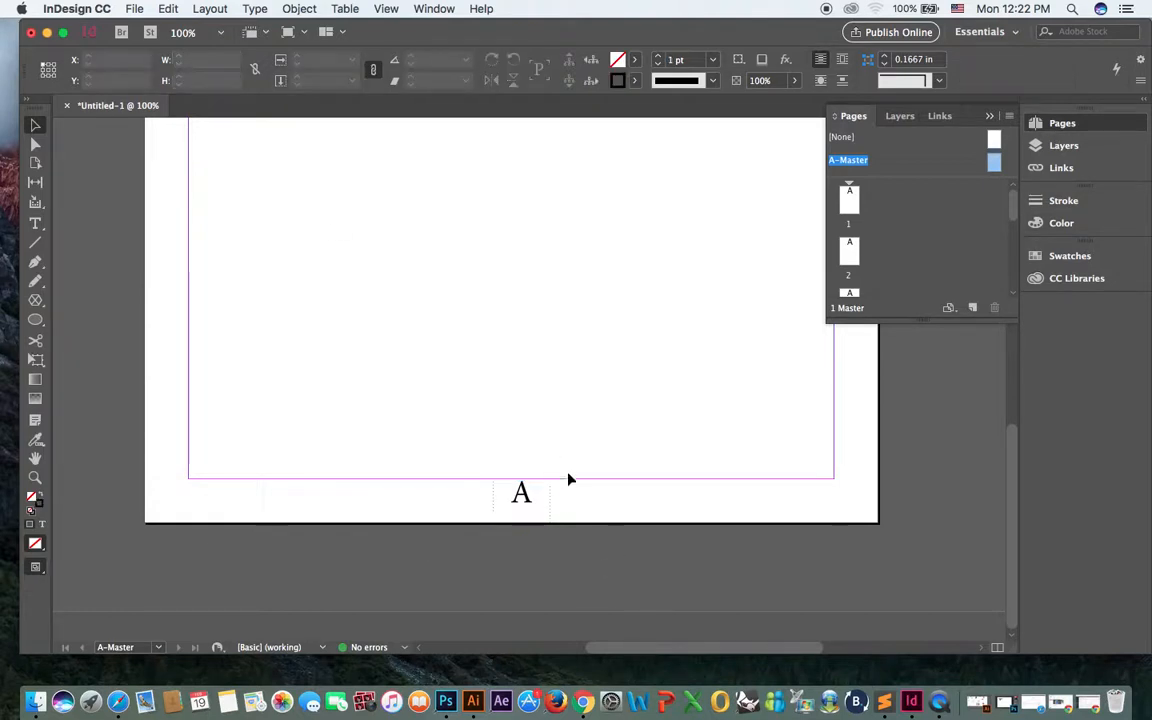
pyautogui.click(526, 499)
pyautogui.click(441, 9)
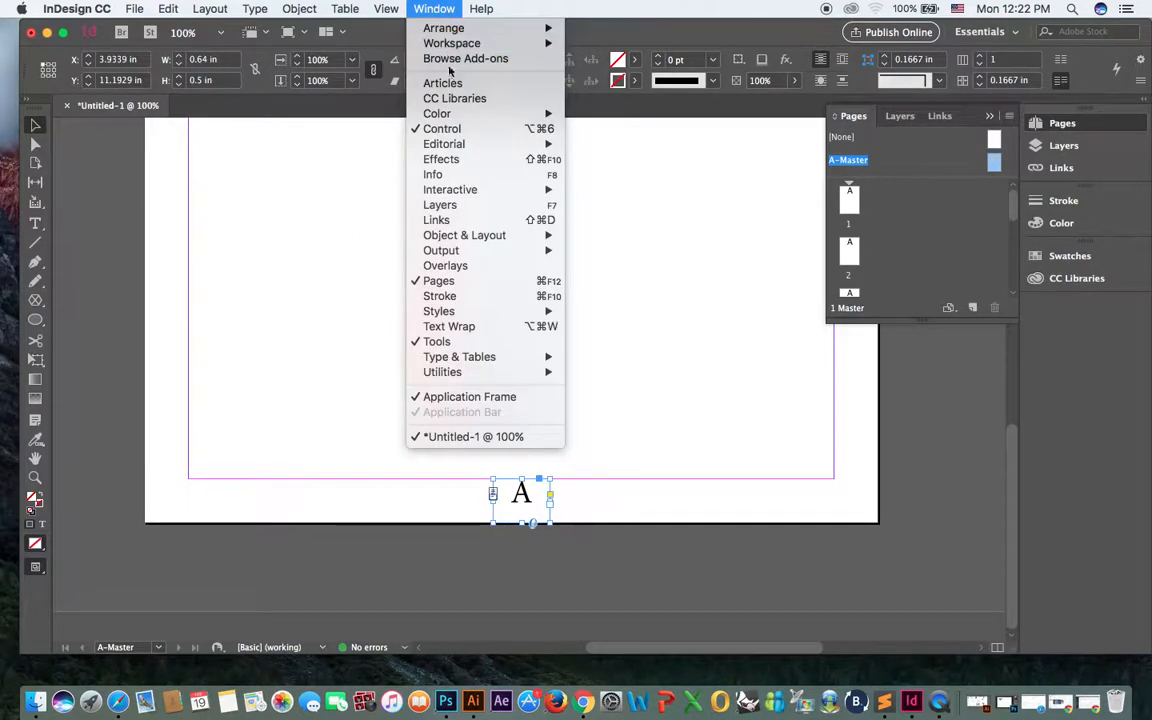
pyautogui.click(637, 38)
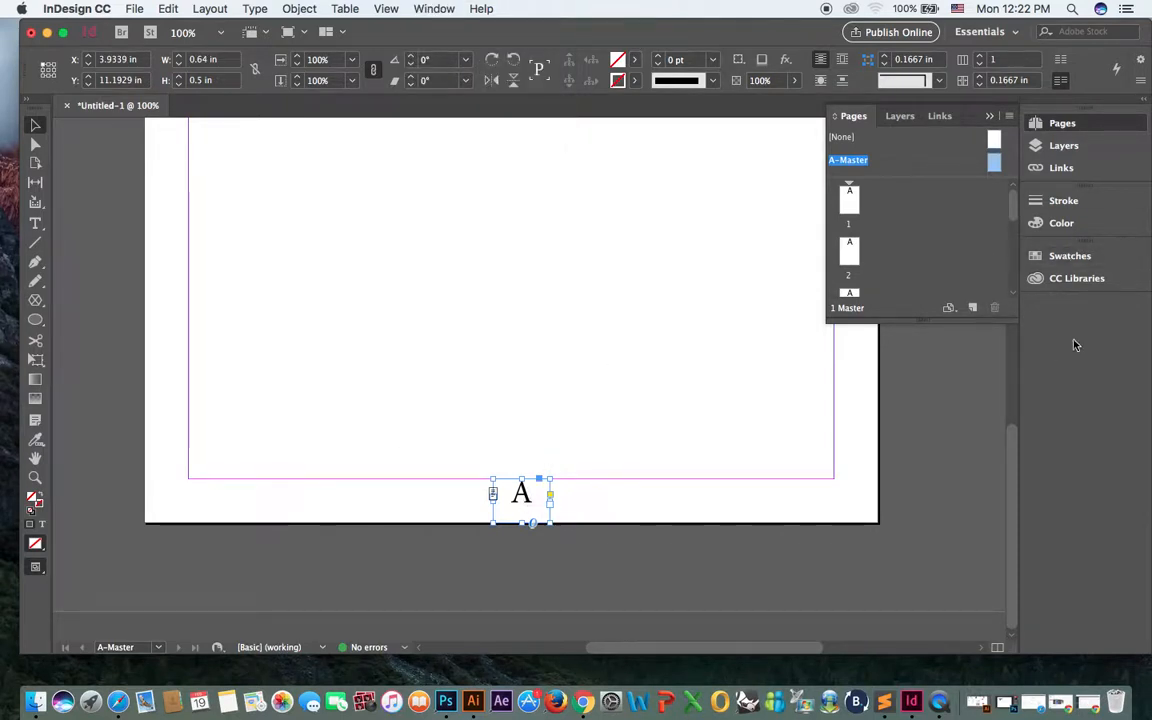
pyautogui.moveTo(522, 497)
pyautogui.mouseDown()
pyautogui.moveTo(500, 500)
pyautogui.moveTo(535, 499)
pyautogui.moveTo(482, 500)
pyautogui.moveTo(522, 505)
pyautogui.mouseUp()
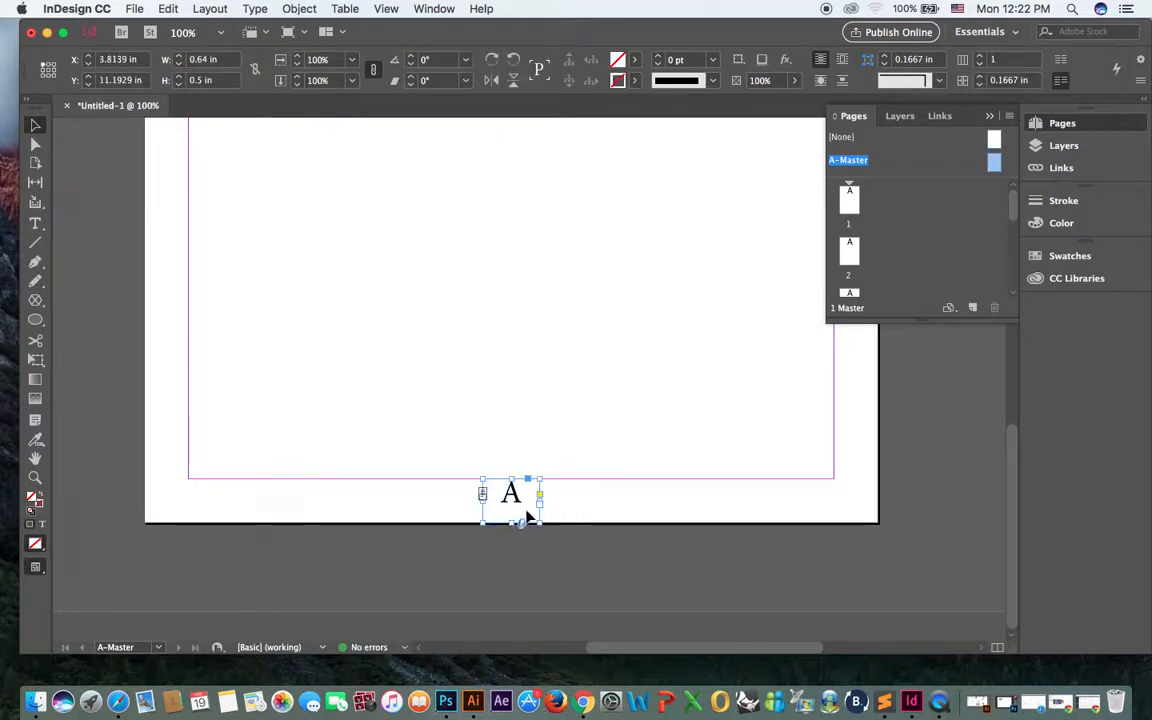
pyautogui.click(437, 8)
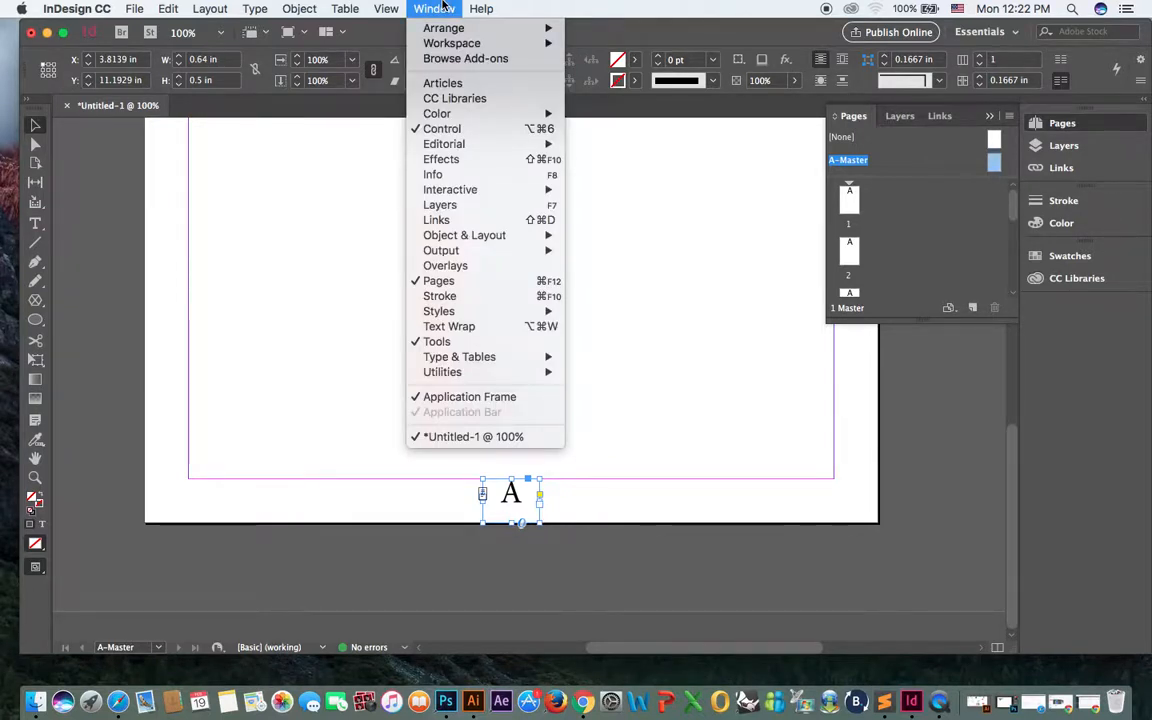
pyautogui.click(729, 45)
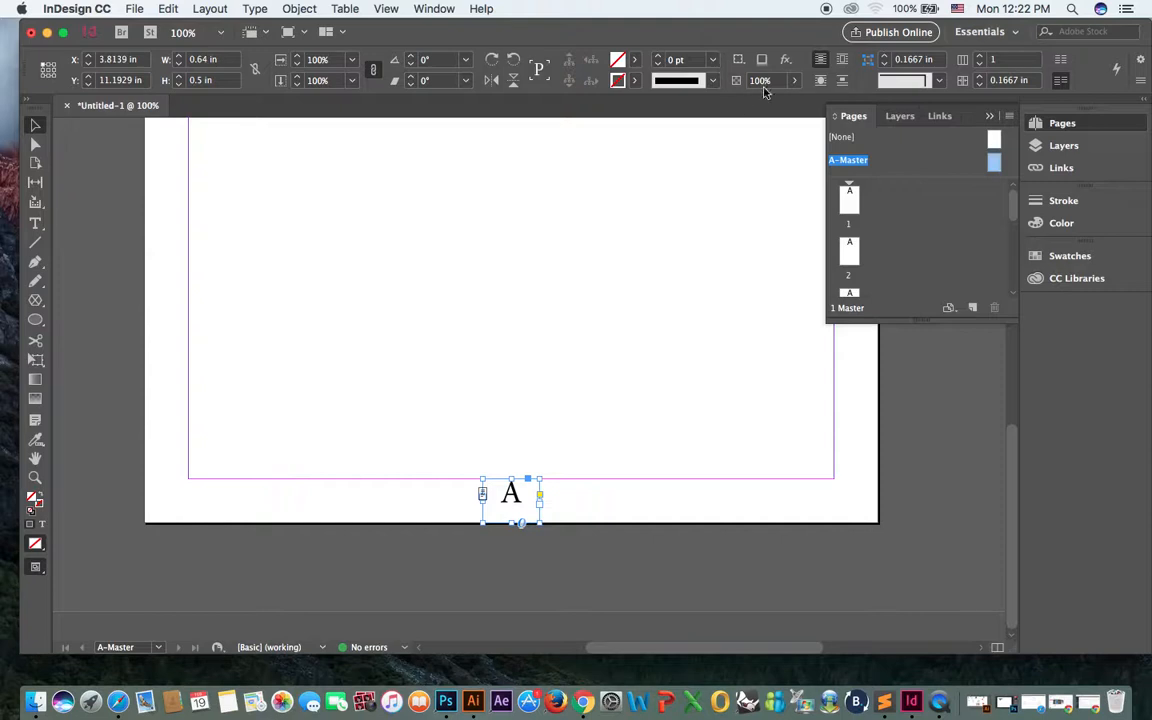
# Examine the page numbering on the document pages, including in Preview mode with the interface panels temporarily hidden
pyautogui.doubleClick(849, 199)
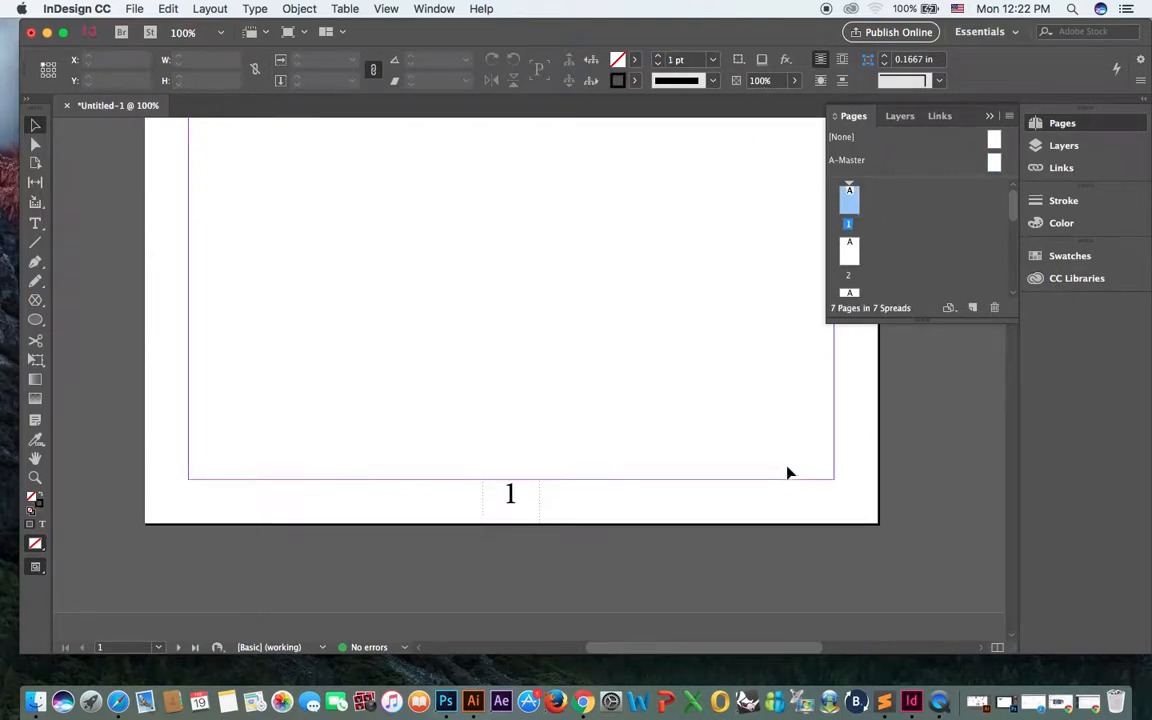
pyautogui.scroll(-10, 1016, 630)
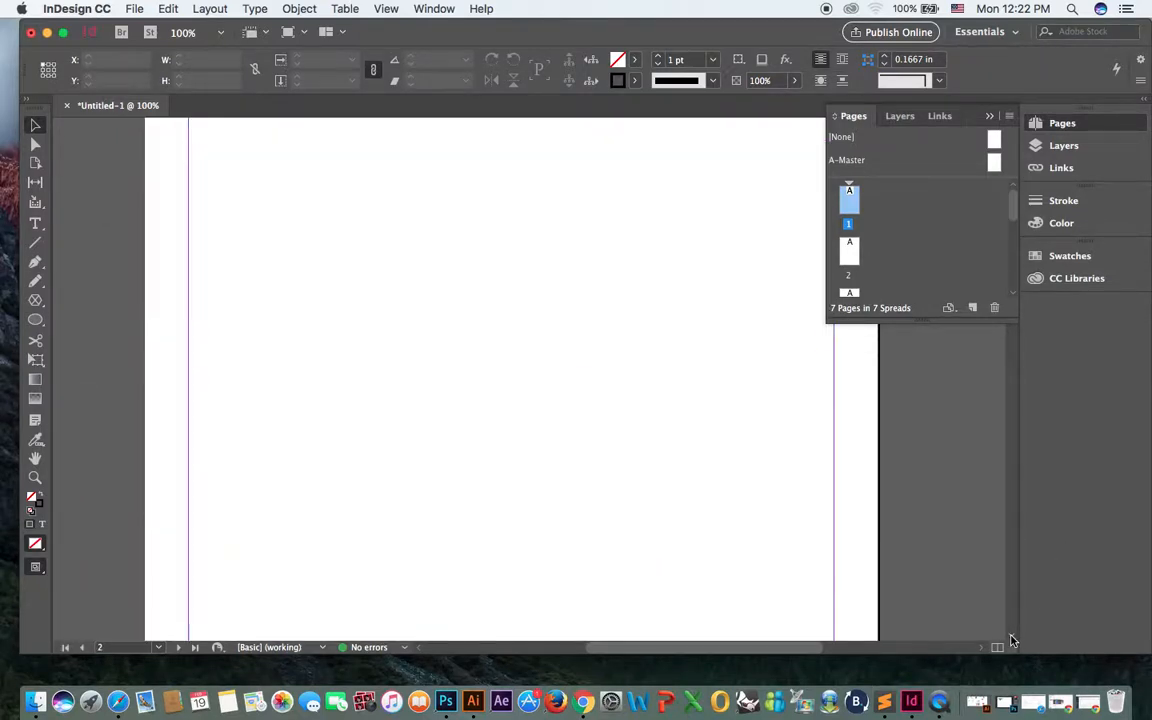
pyautogui.click(288, 32)
pyautogui.click(315, 79)
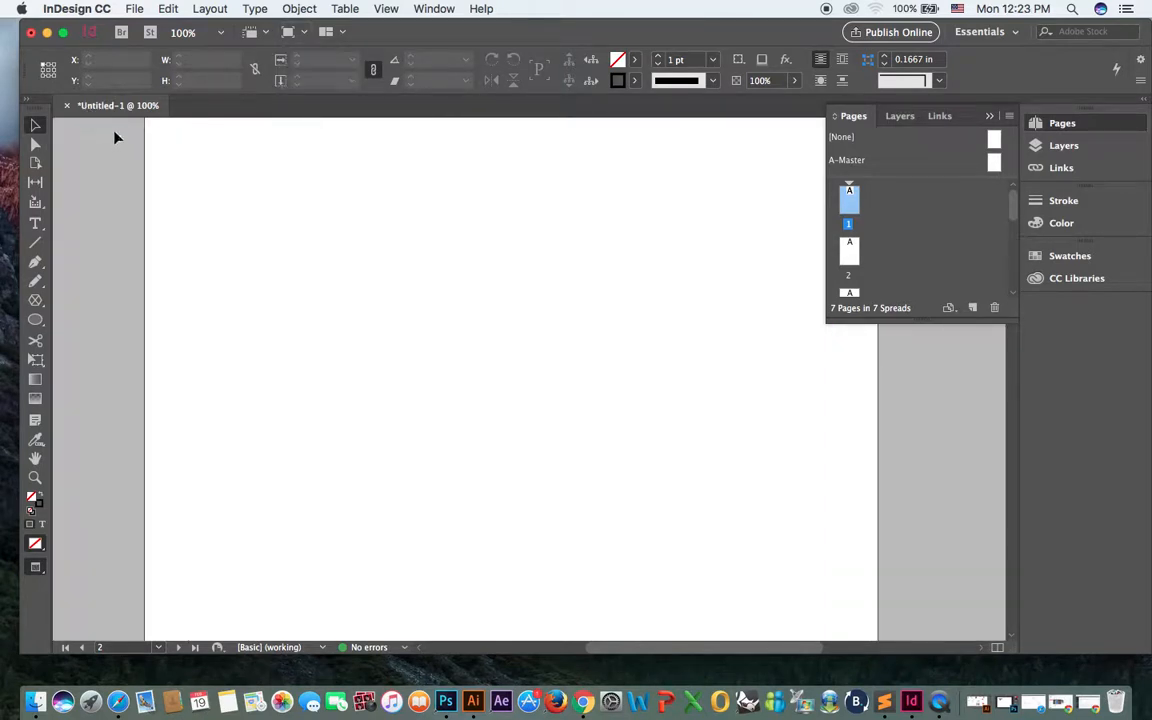
pyautogui.press('Tab')
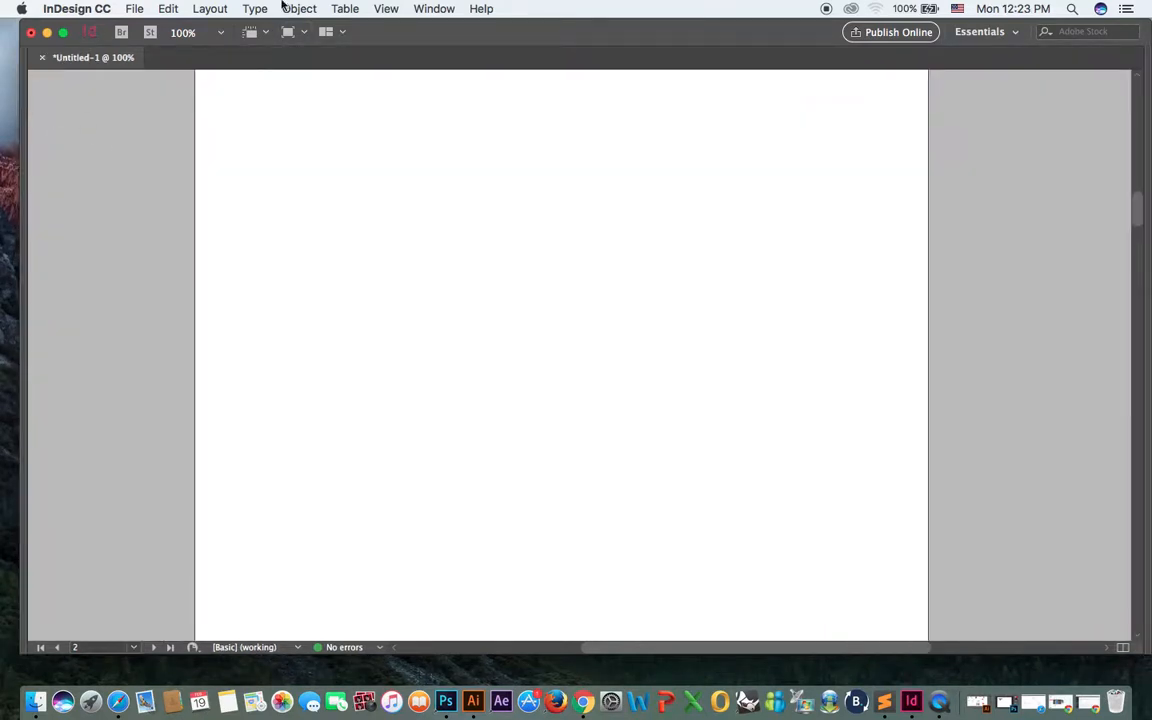
pyautogui.moveTo(1143, 213); pyautogui.dragTo(458, 82)
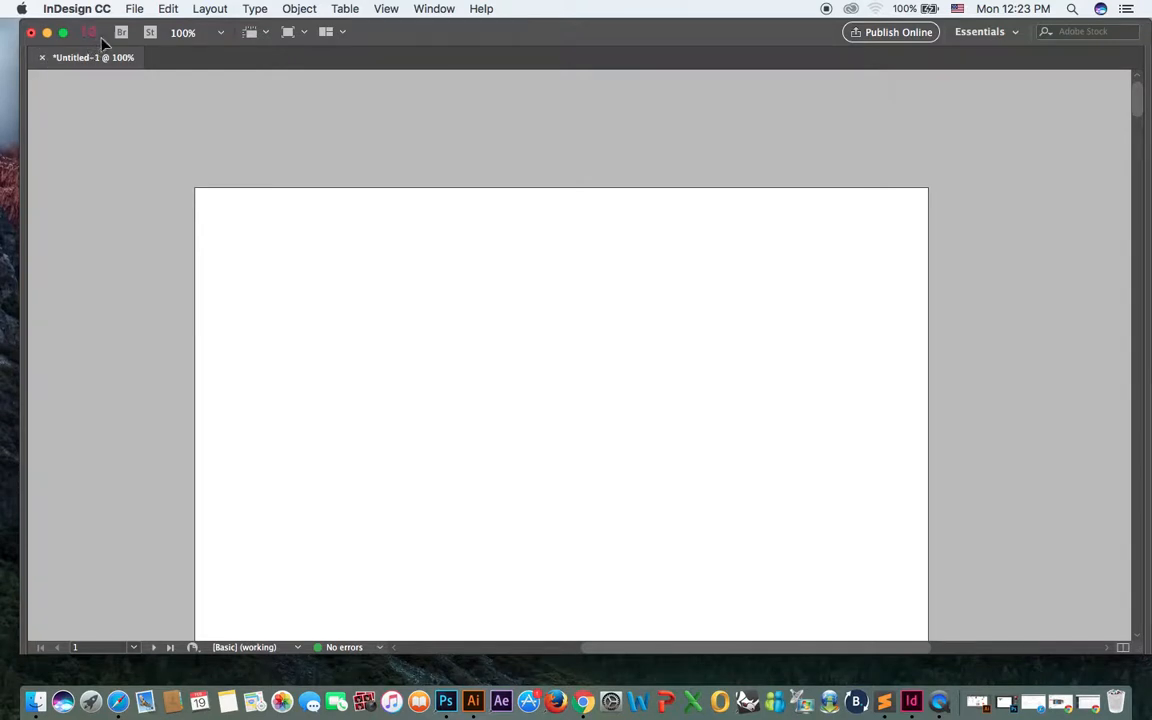
pyautogui.press('Tab')
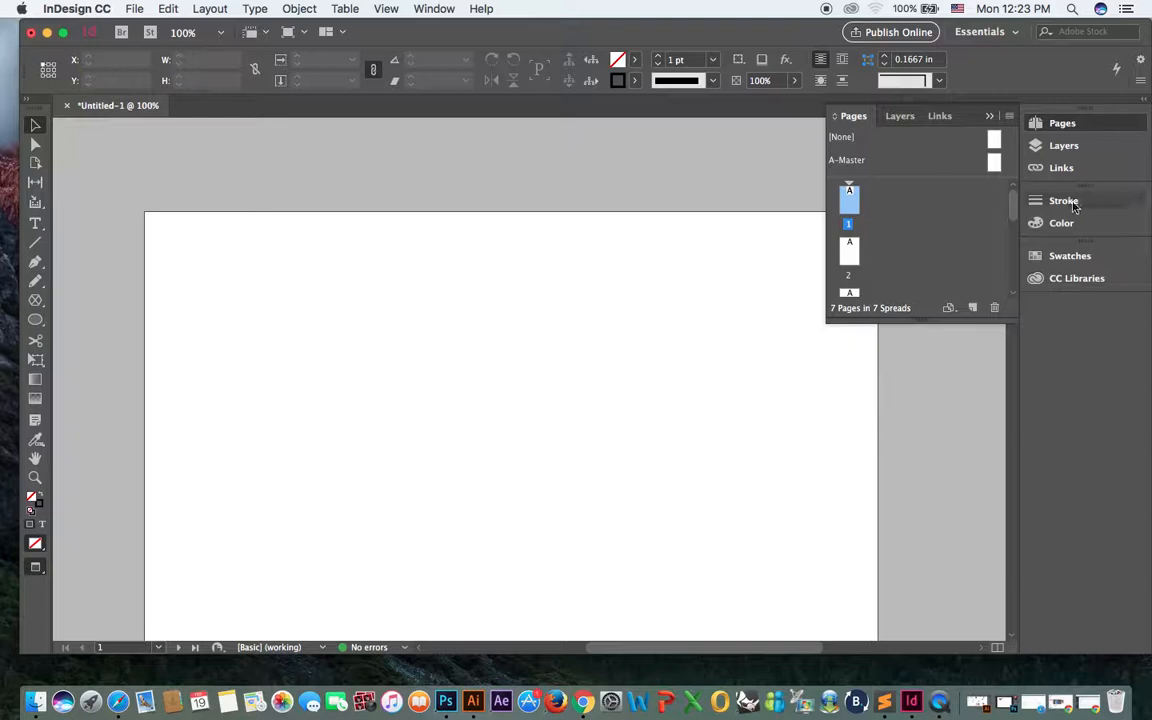
# Return to the A-Master with margins and frame edges shown in Normal screen mode
pyautogui.doubleClick(902, 159)
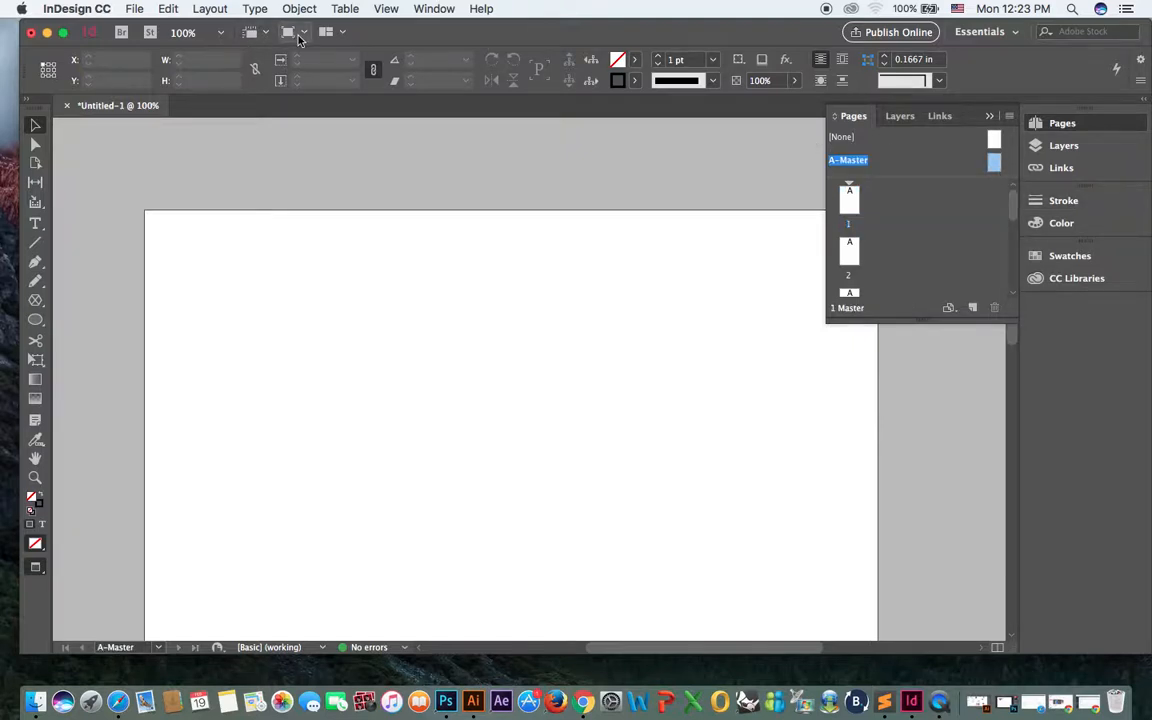
pyautogui.click(265, 32)
pyautogui.click(314, 54)
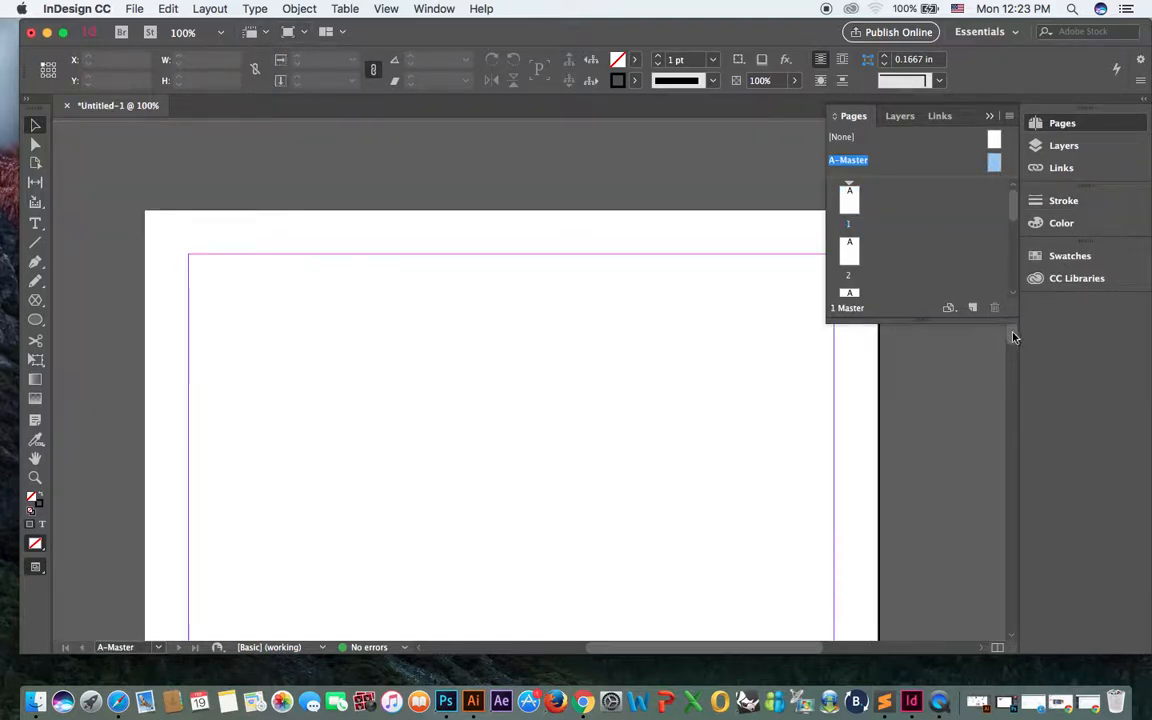
pyautogui.scroll(-3, 1012, 340)
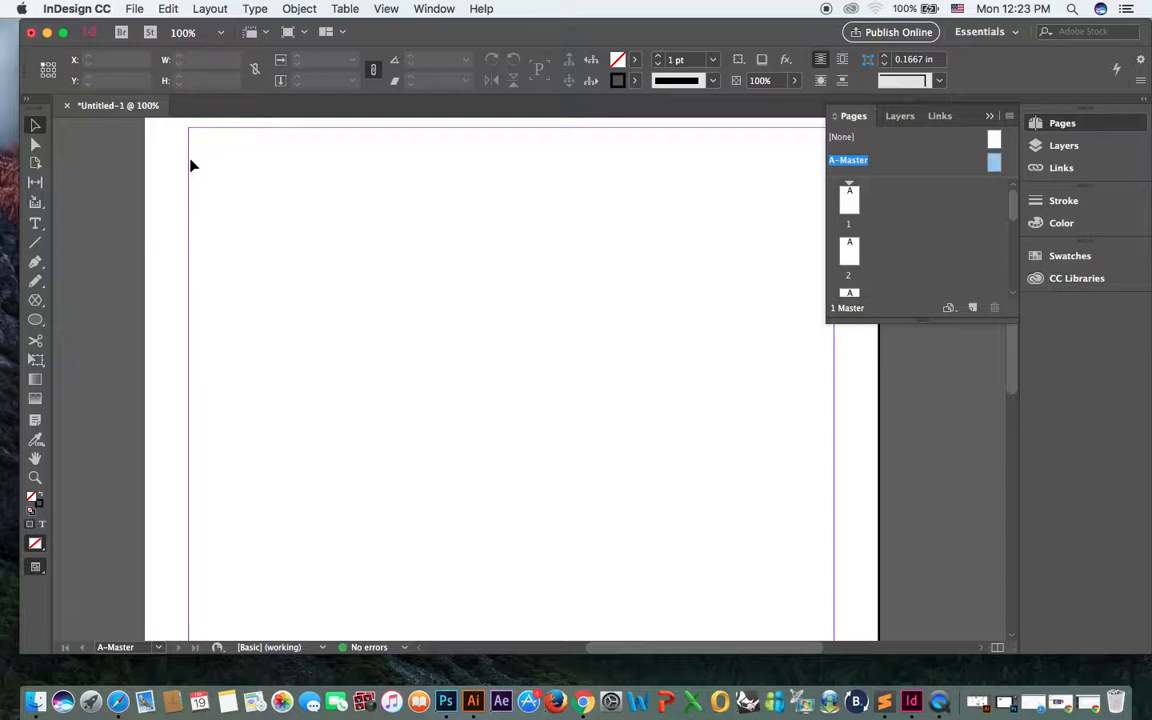
pyautogui.moveTo(1012, 382); pyautogui.dragTo(1009, 593)
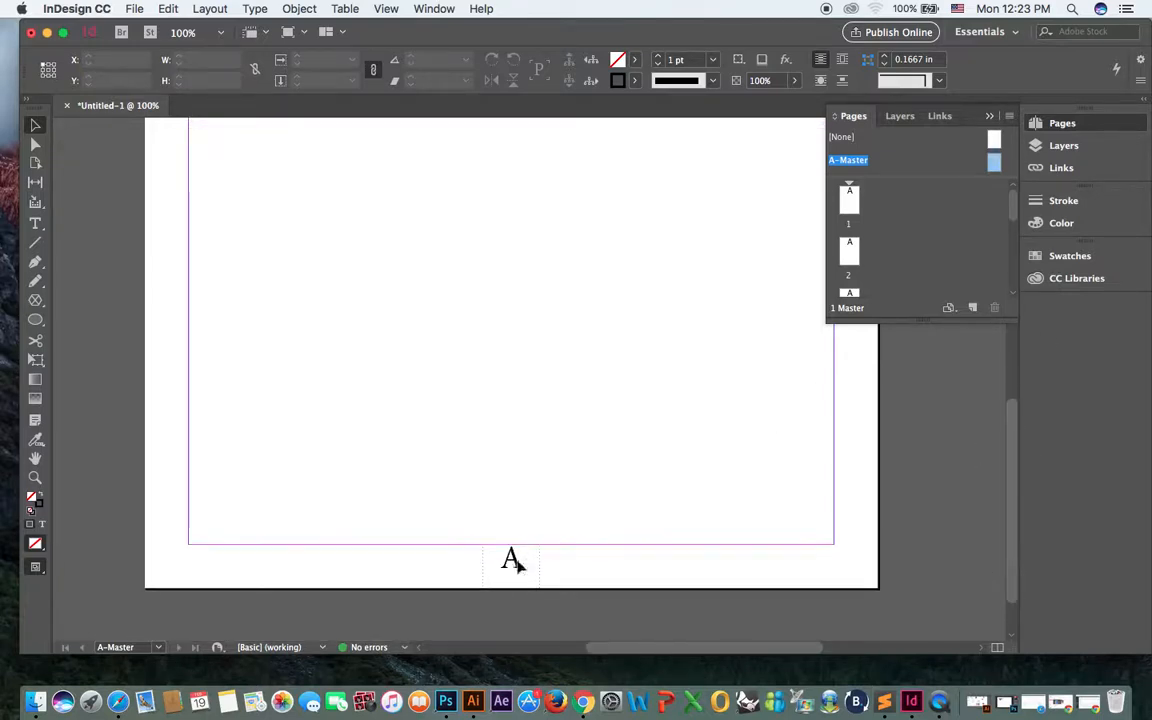
# Reduce the page number frame to 0.3 in high and lower it to Y 11.3165 in
pyautogui.click(36, 128)
pyautogui.click(519, 572)
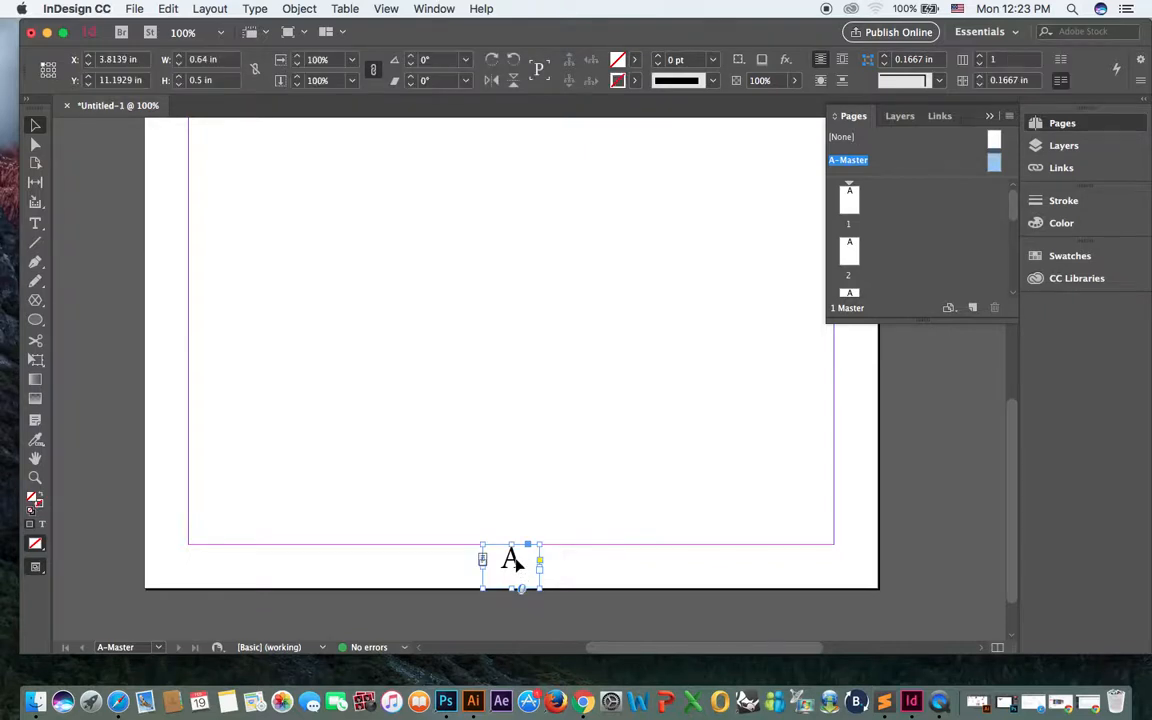
pyautogui.moveTo(516, 566); pyautogui.dragTo(512, 582)
# Draw a horizontal line about 7.31 in long above the page number and nudge it up to Y 11.254 in
pyautogui.click(35, 245)
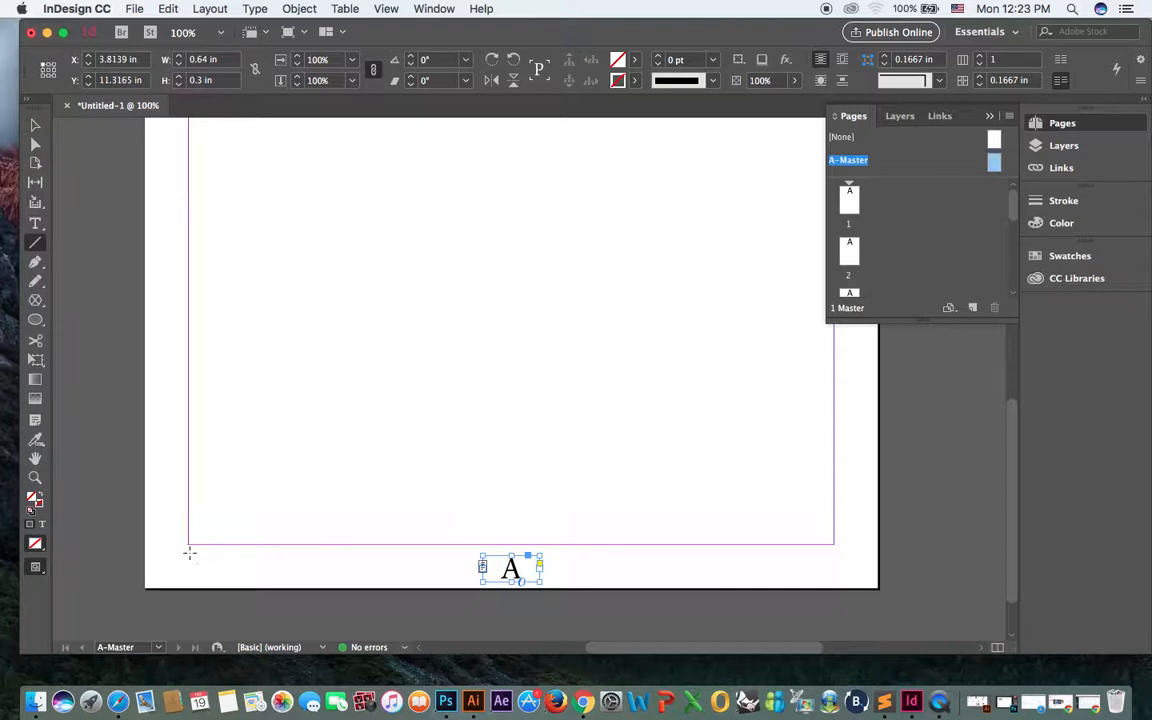
pyautogui.moveTo(190, 556); pyautogui.dragTo(838, 555)
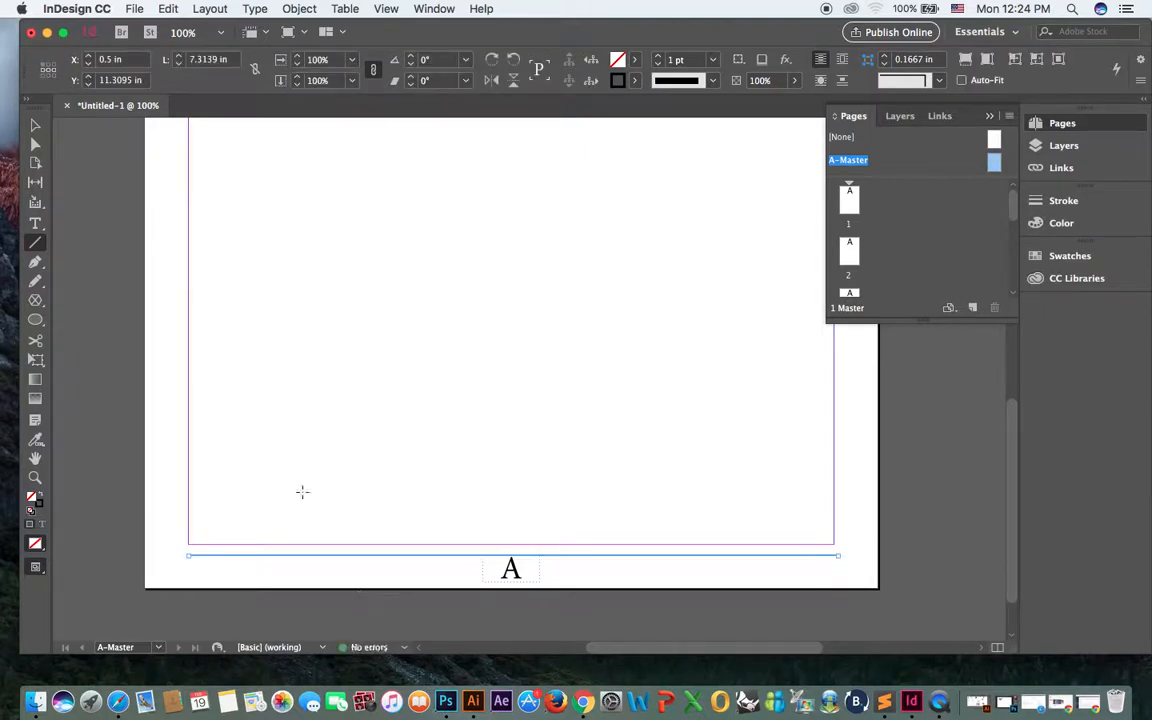
pyautogui.click(35, 125)
pyautogui.click(481, 571)
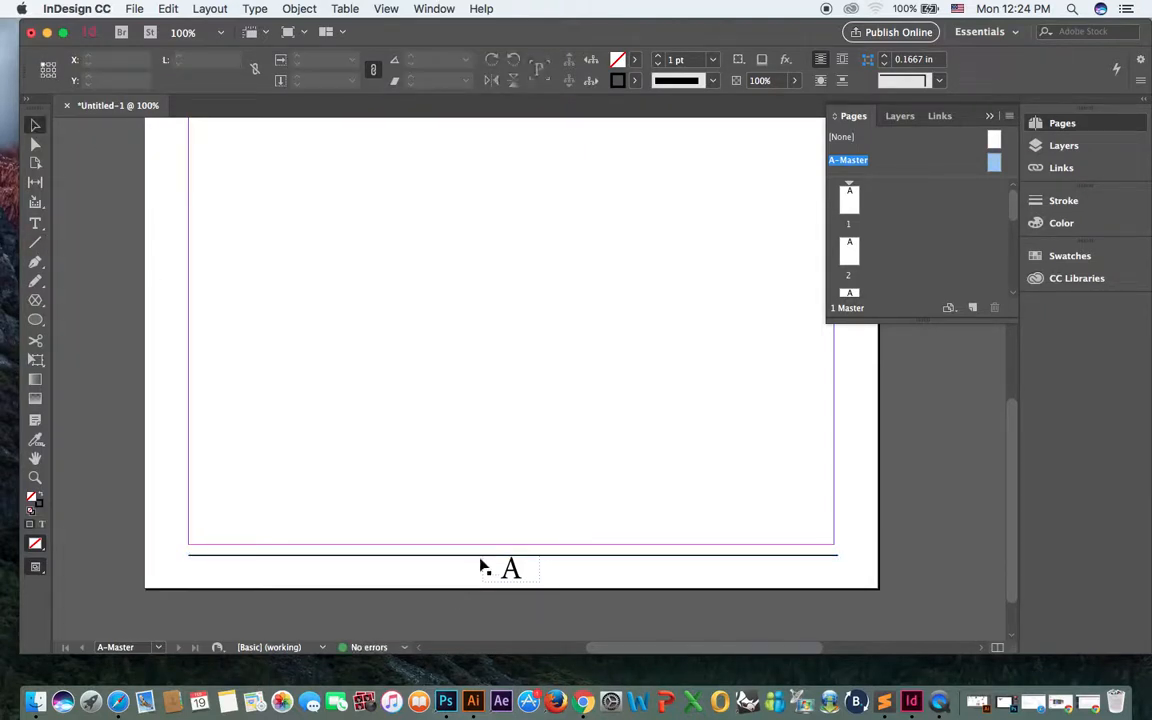
pyautogui.click(477, 560)
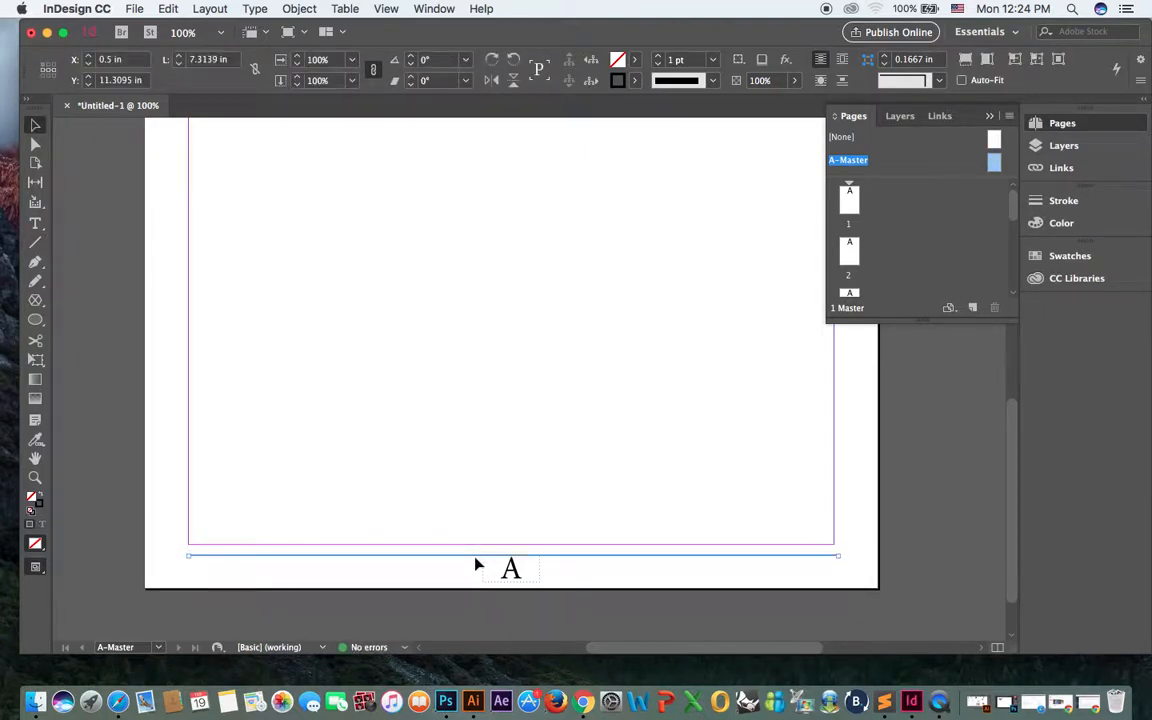
pyautogui.press('Up')
pyautogui.press('Up')
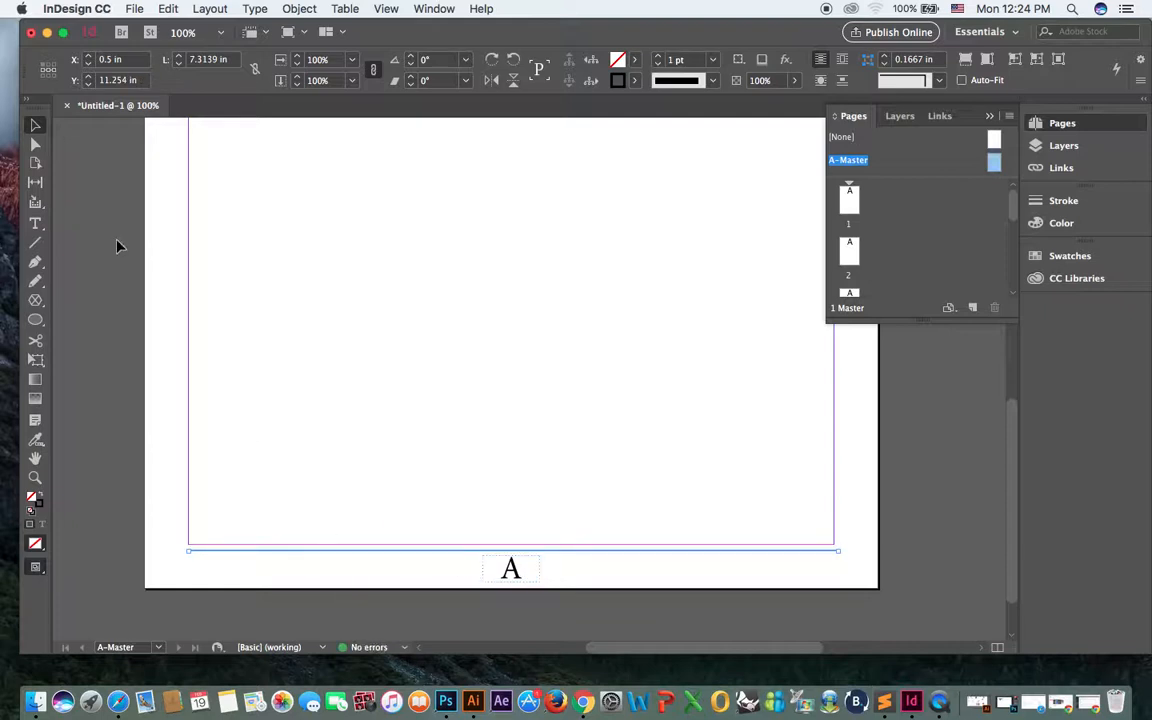
# Draw a wide, shallow text frame on the A-Master above the separator line and insert a Copyright Symbol in it
pyautogui.click(35, 223)
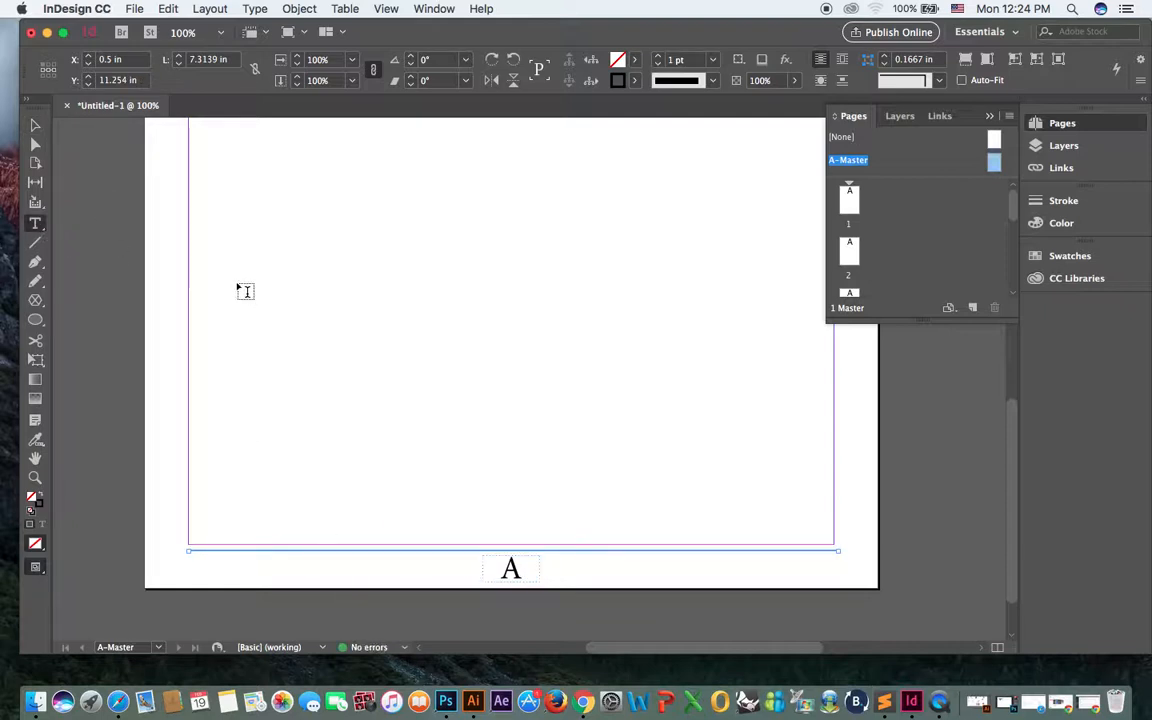
pyautogui.moveTo(236, 286); pyautogui.dragTo(782, 310)
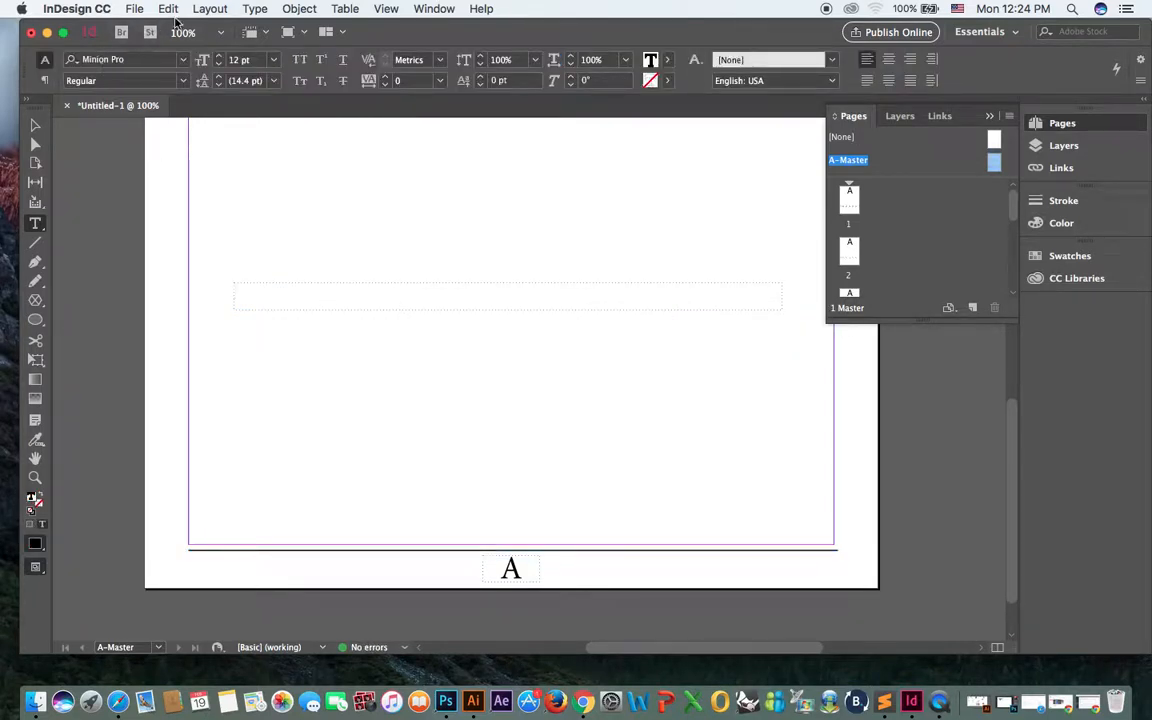
pyautogui.click(254, 9)
pyautogui.moveTo(370, 433)
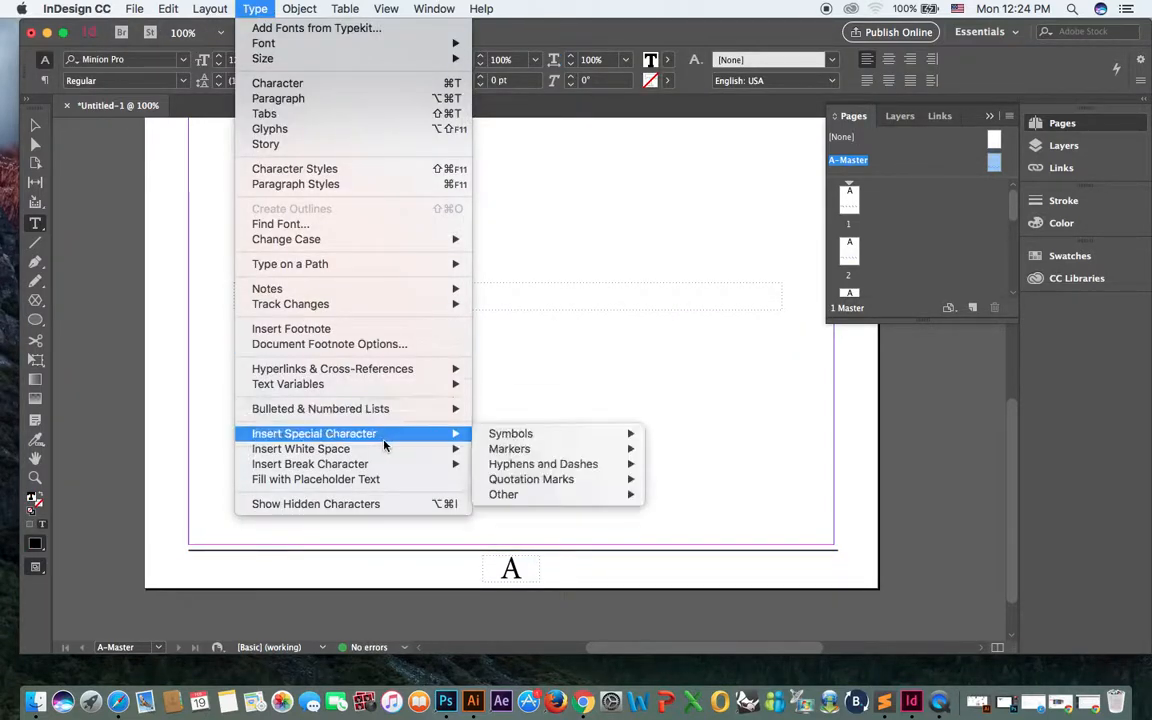
pyautogui.moveTo(540, 436)
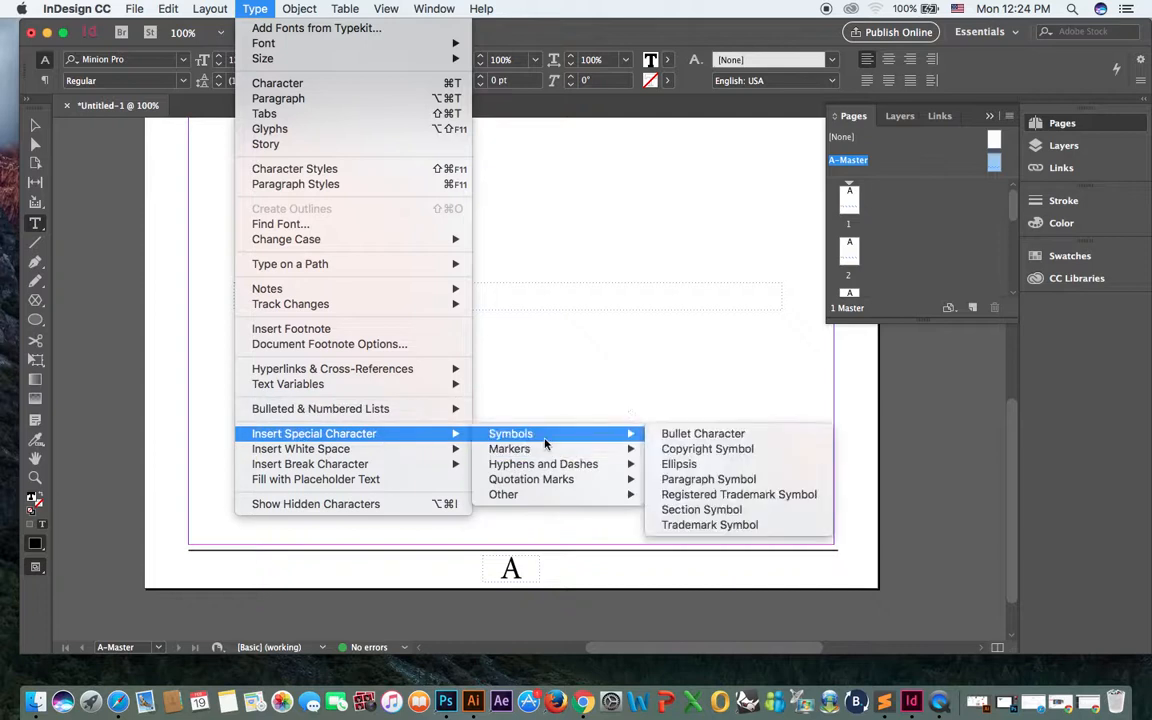
pyautogui.click(708, 452)
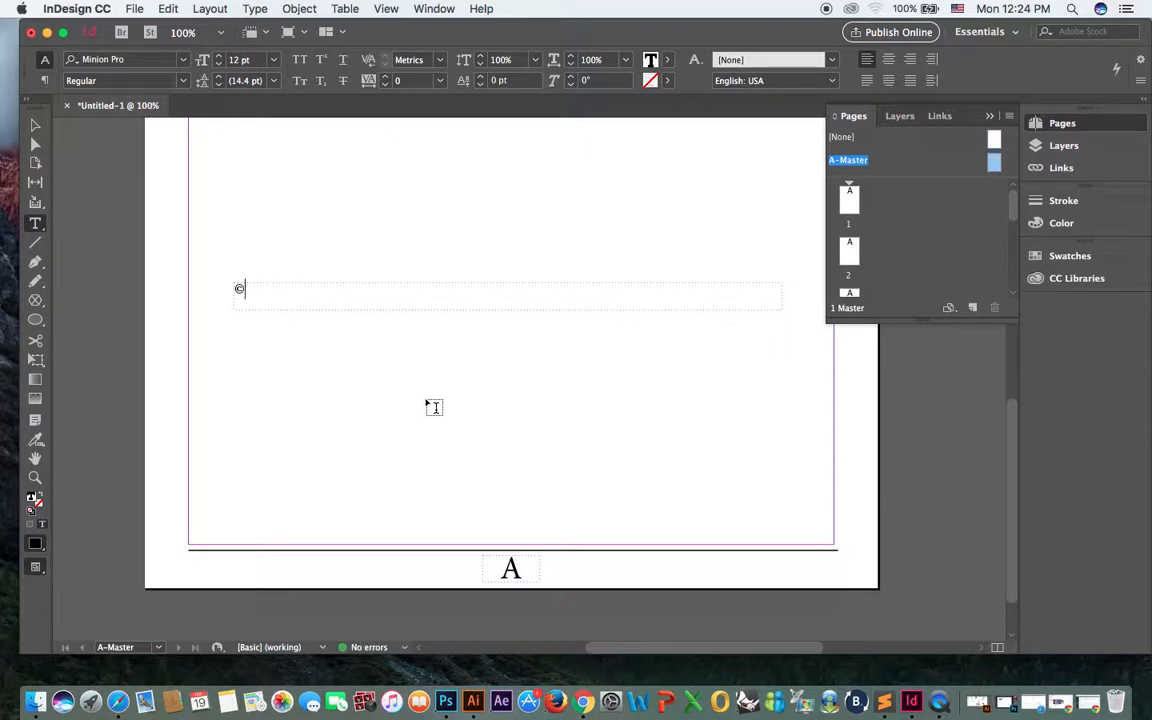
# Complete the notice with "Copyrights | All Rights Reserved | Author:" and the author's full name, then center the text in its frame
pyautogui.write('Copyrights')
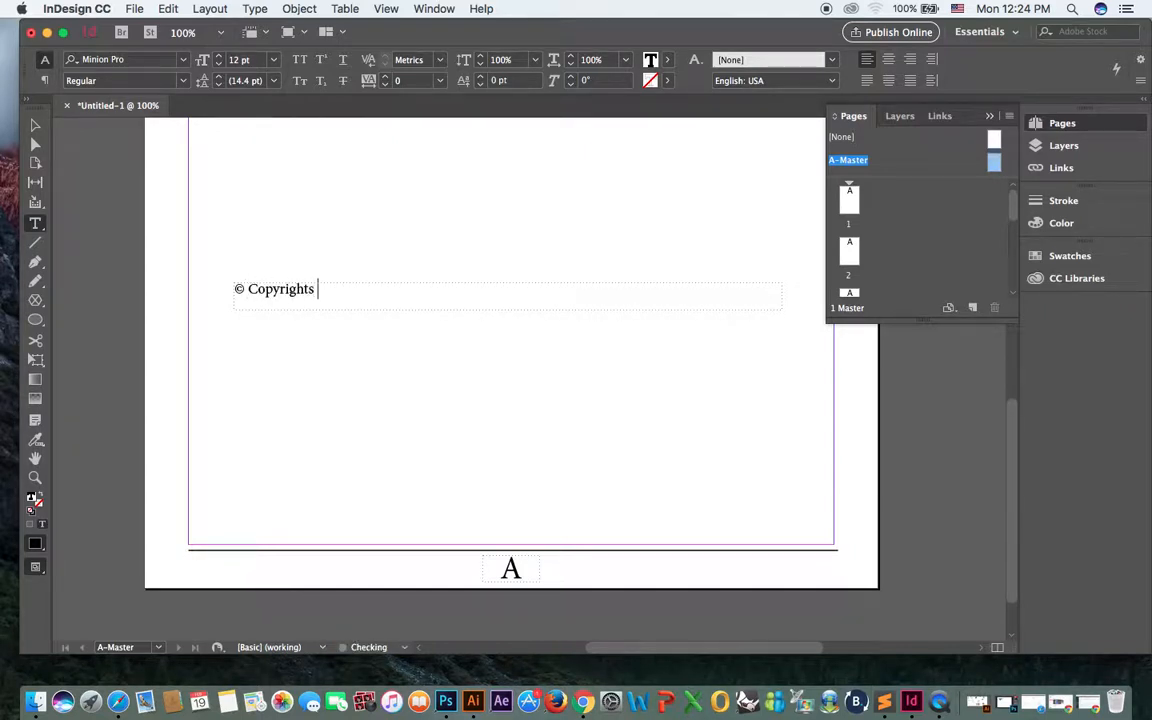
pyautogui.write(' | All Rights Reserv')
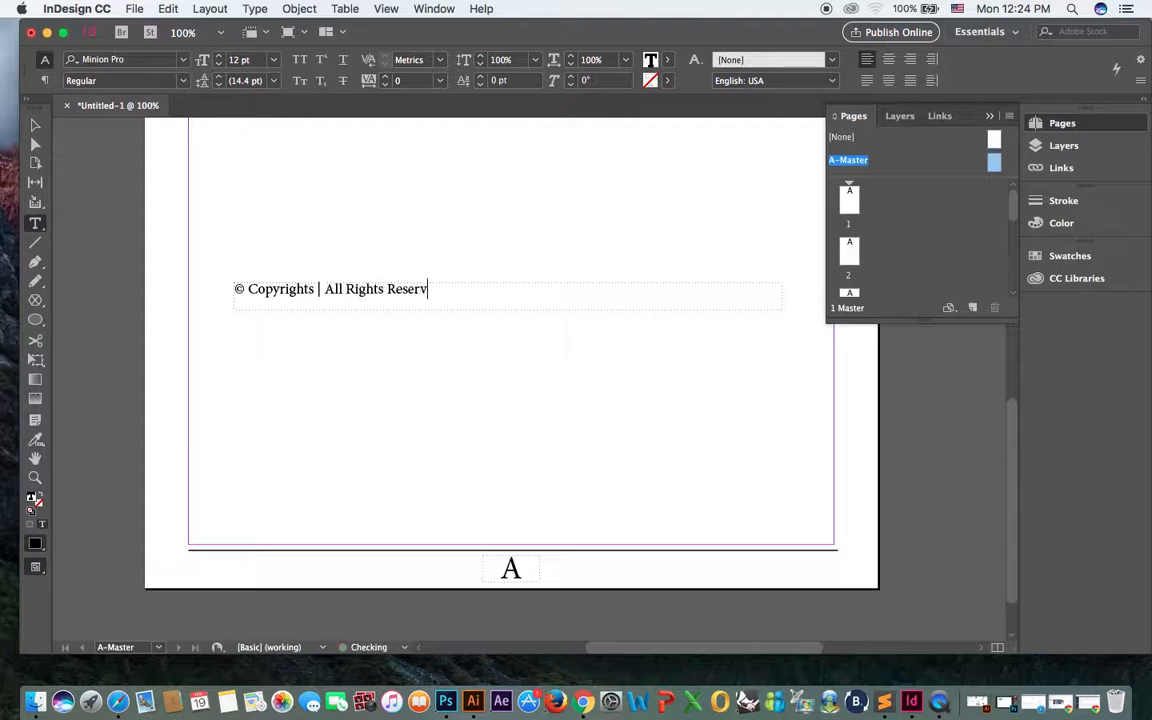
pyautogui.write('ed | Author: Umair')
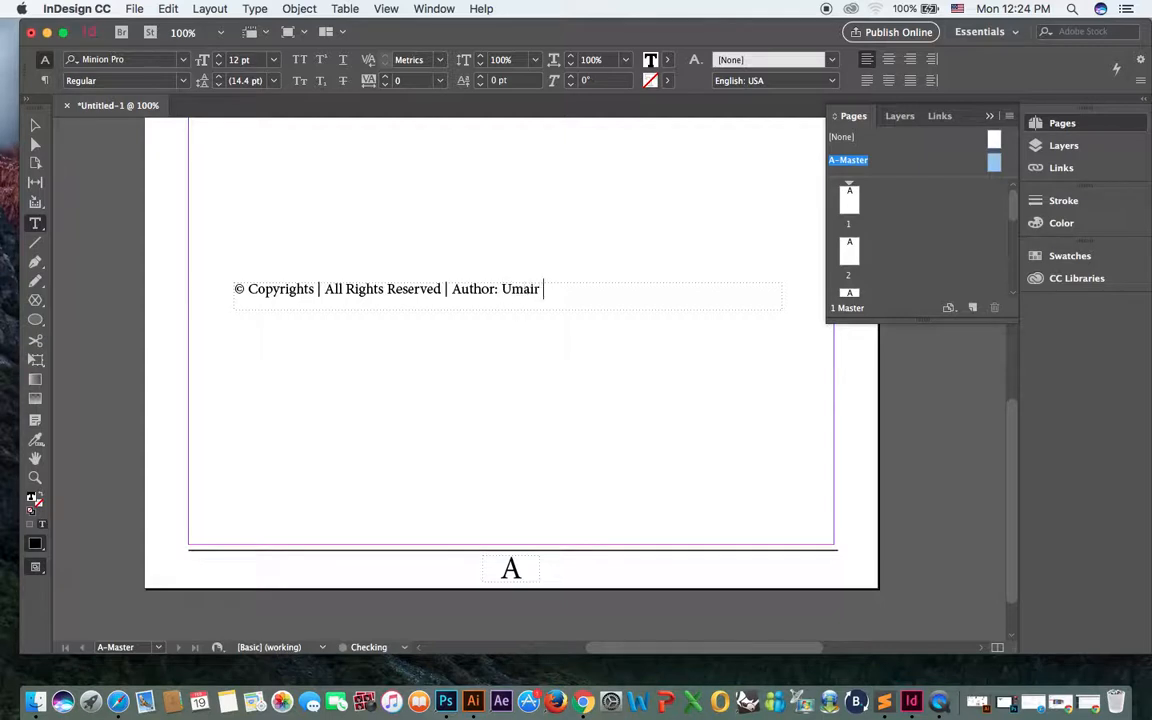
pyautogui.write(' Butt')
pyautogui.press('super+a')
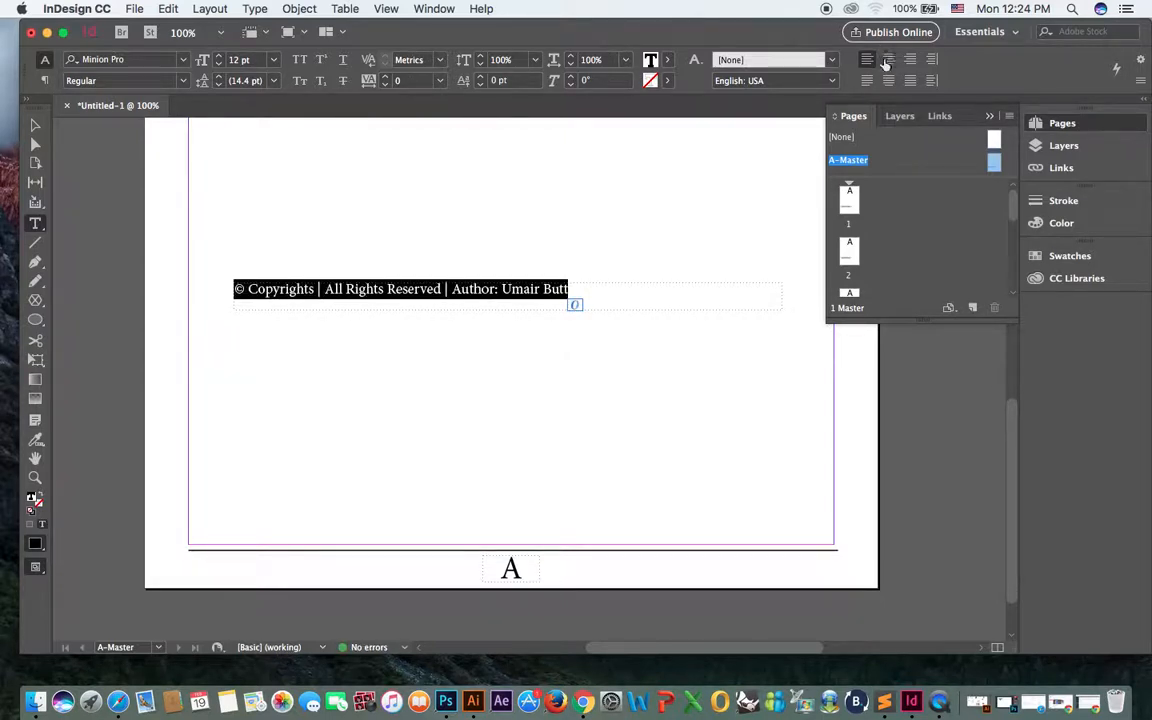
pyautogui.press('super+shift+c')
pyautogui.press('Escape')
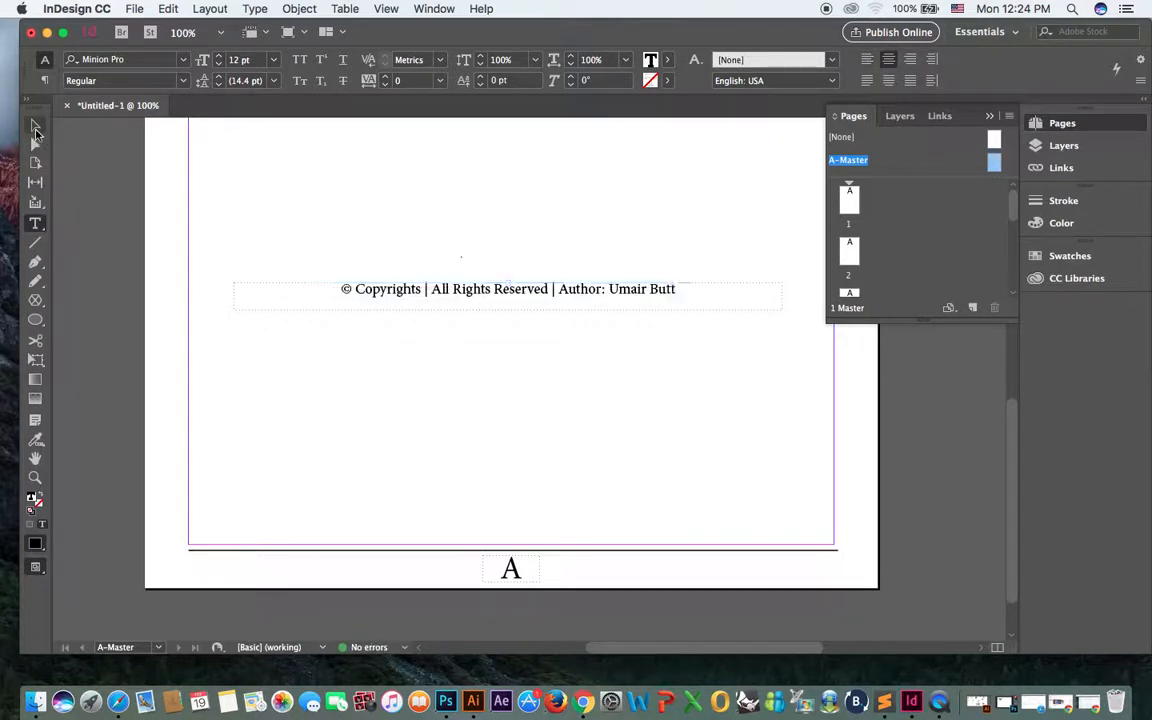
# Narrow the copyright frame to 4.5 in and move it just above the separator line, at about X 1.91 in, Y 10.80 in
pyautogui.click(236, 297)
pyautogui.moveTo(233, 283); pyautogui.dragTo(337, 280)
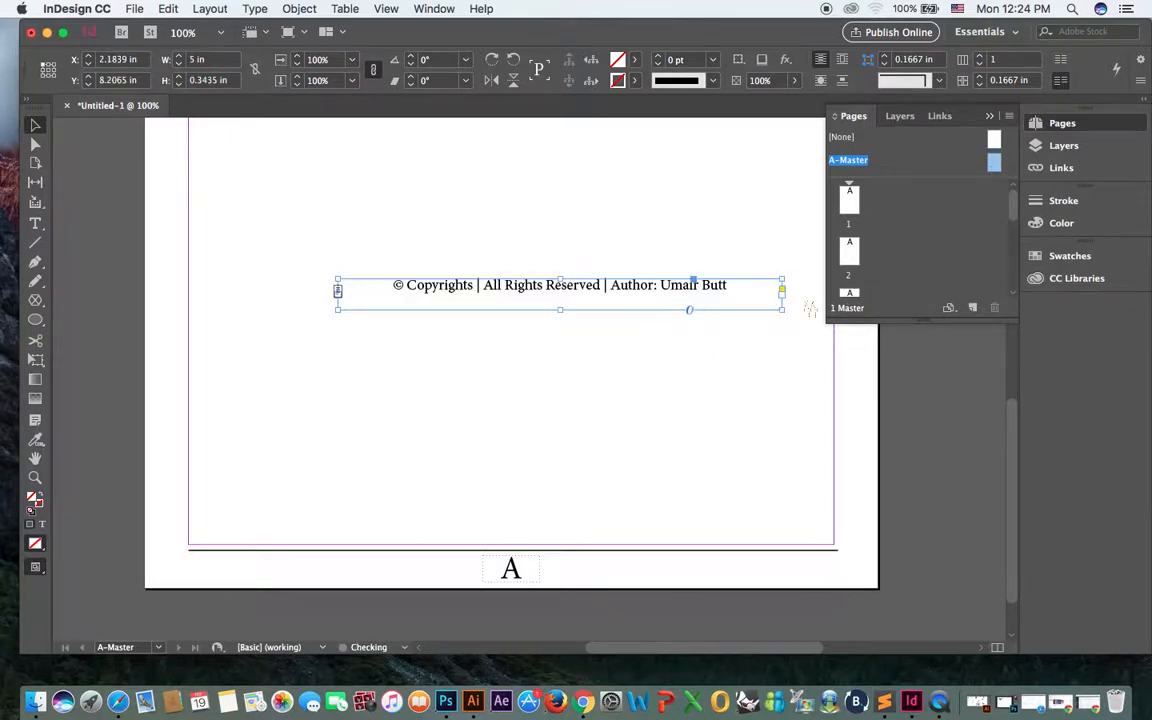
pyautogui.moveTo(784, 294); pyautogui.dragTo(739, 295)
pyautogui.moveTo(563, 297); pyautogui.dragTo(538, 526)
pyautogui.click(572, 572)
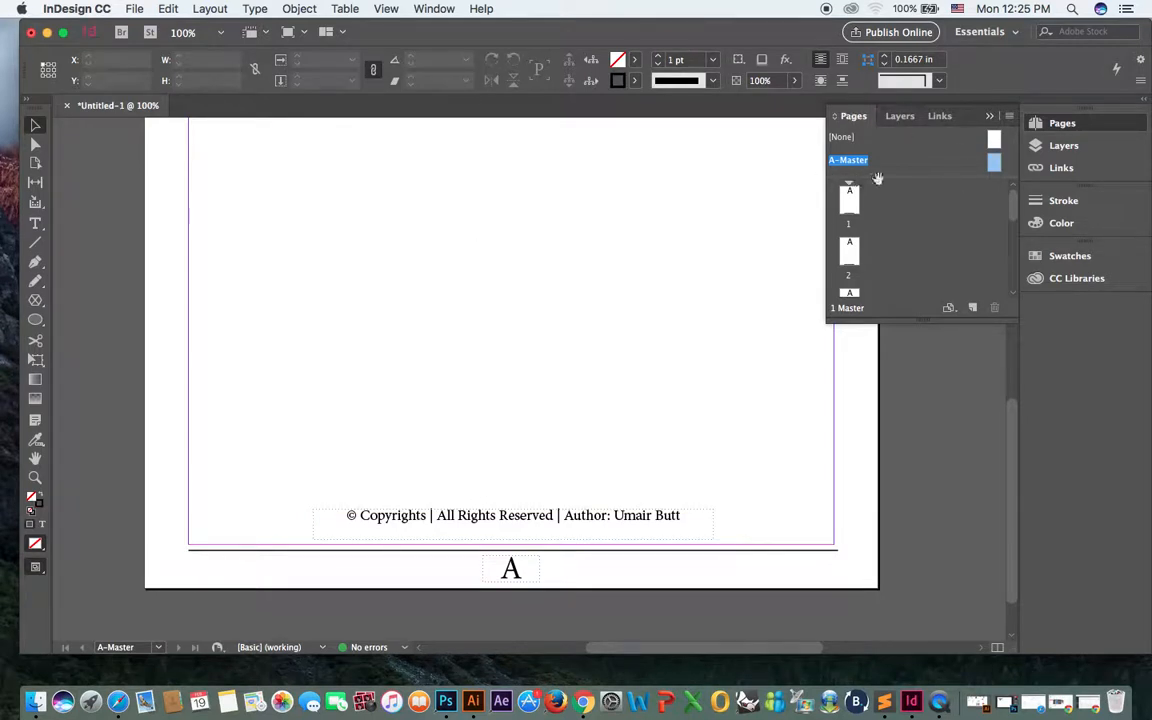
# Examine the footer on the document pages from page 1 to page 6 in Preview mode, with the interface panels temporarily hidden
pyautogui.doubleClick(850, 200)
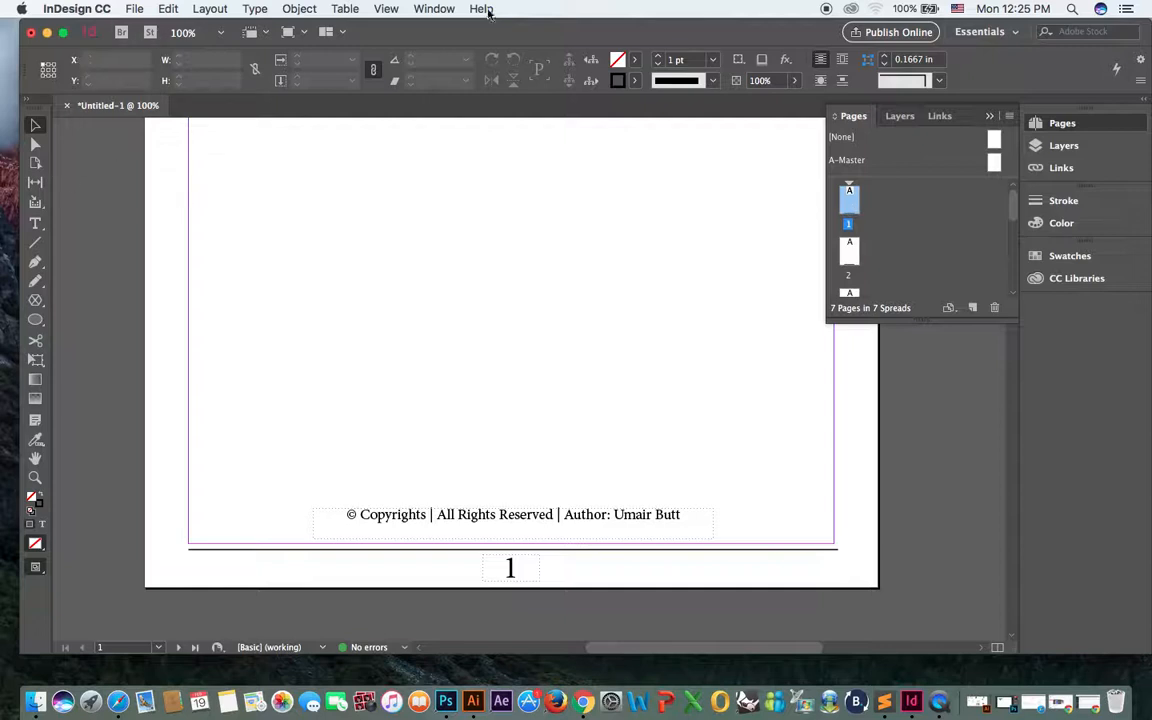
pyautogui.click(290, 32)
pyautogui.click(315, 80)
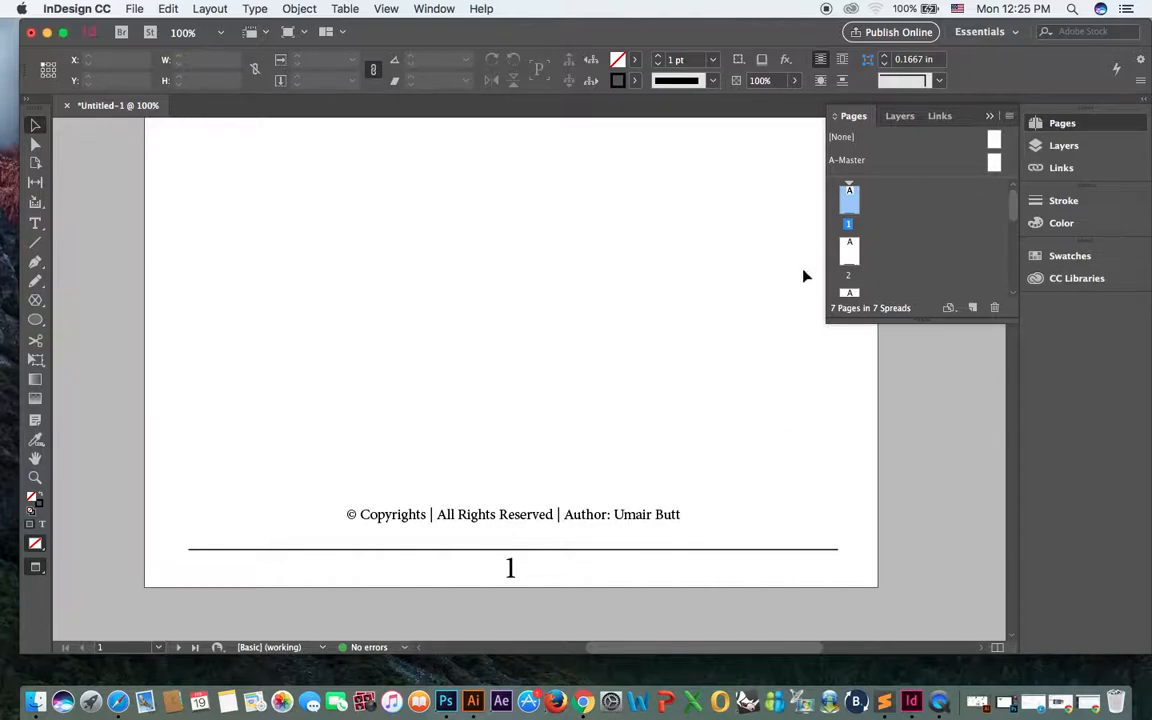
pyautogui.press('Tab')
pyautogui.moveTo(1145, 150); pyautogui.dragTo(1090, 530)
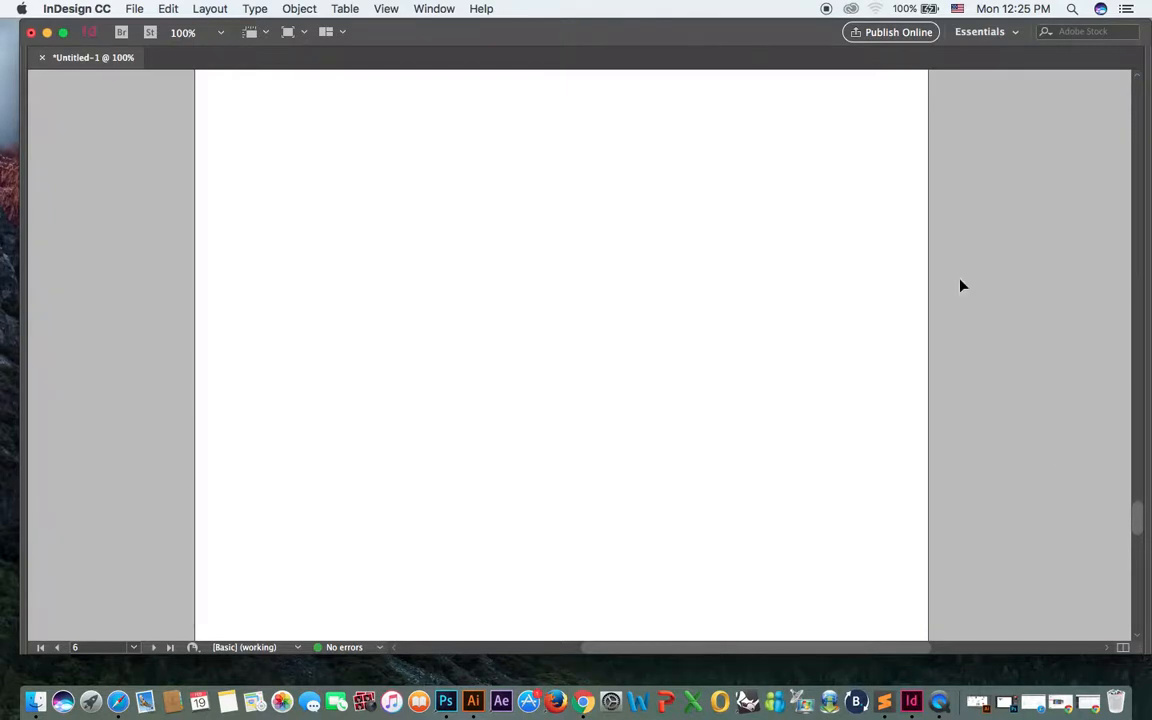
pyautogui.press('Tab')
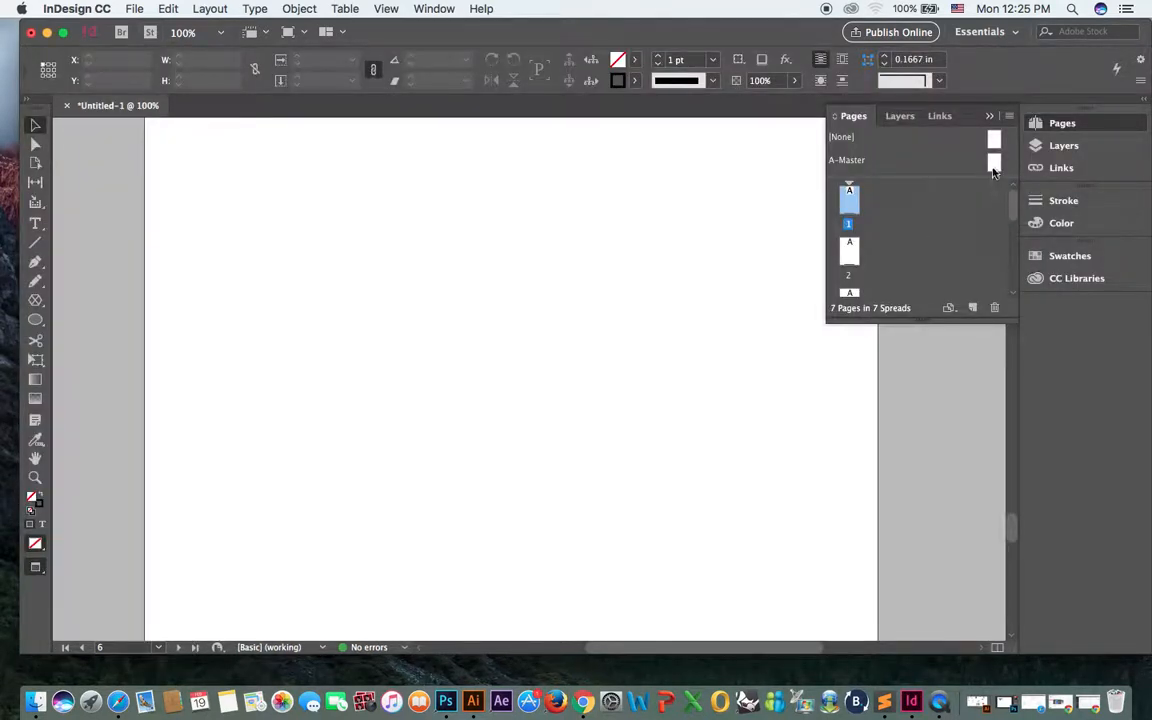
pyautogui.click(895, 157)
pyautogui.moveTo(1015, 220); pyautogui.dragTo(1014, 261)
pyautogui.moveTo(1013, 527); pyautogui.dragTo(1013, 553)
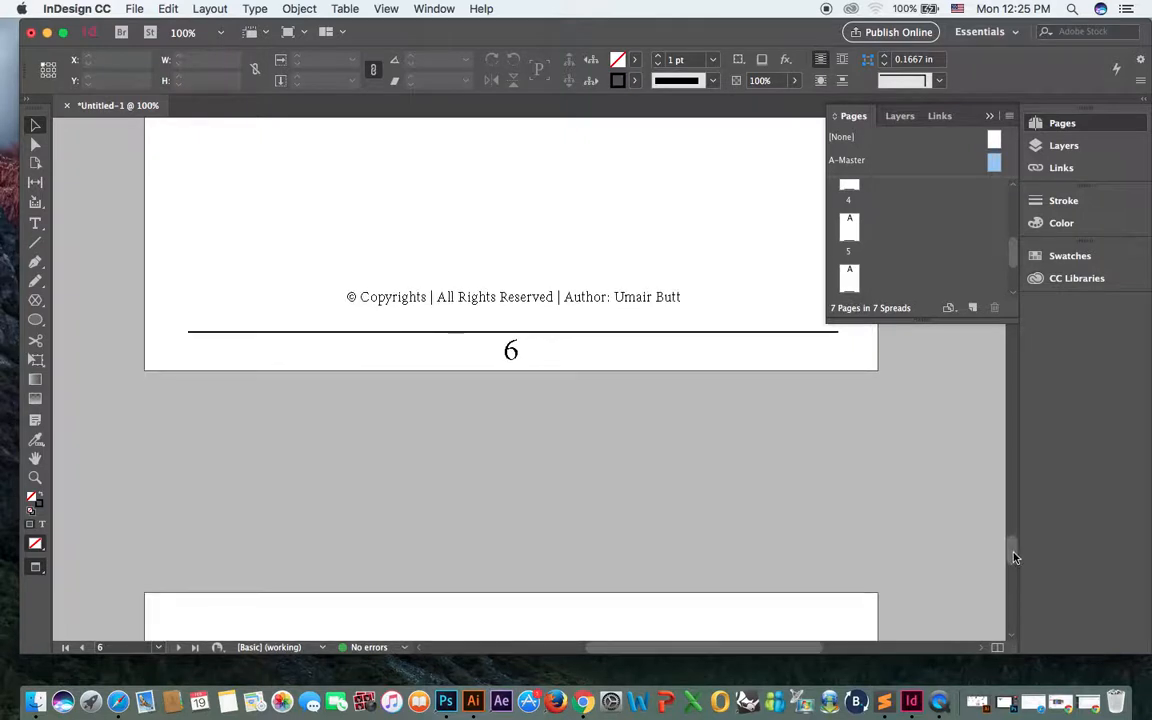
# Return to the A-Master and raise the separator line slightly towards the copyright notice
pyautogui.doubleClick(1000, 168)
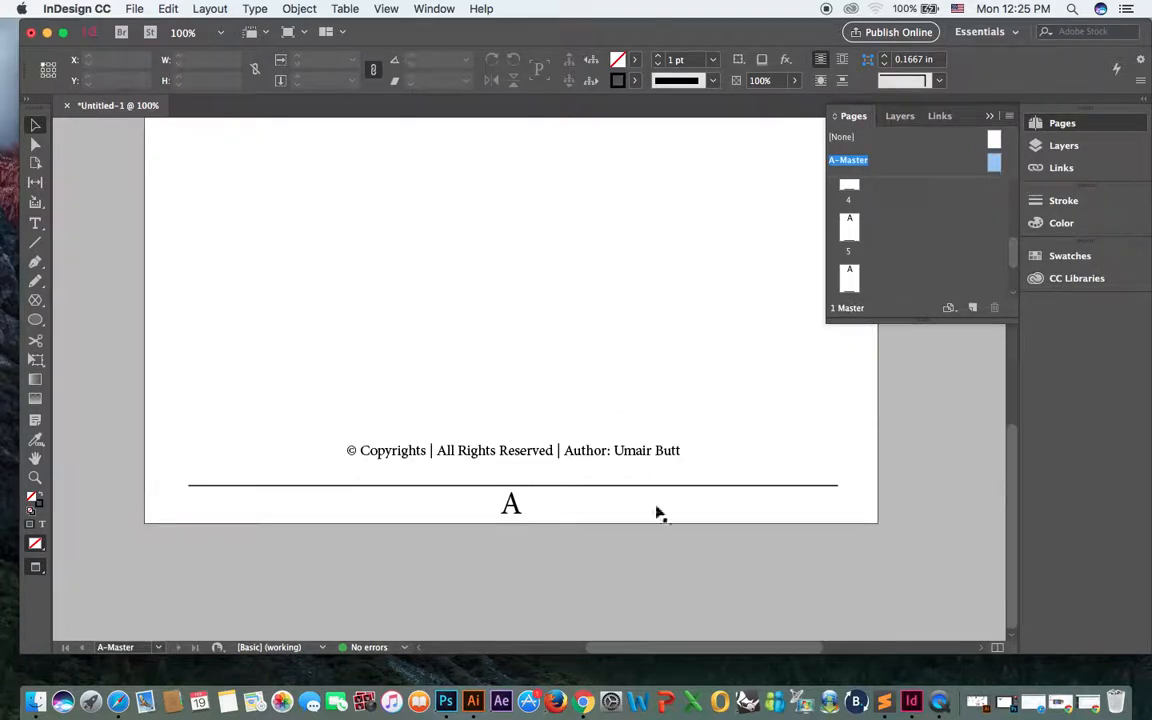
pyautogui.click(555, 472)
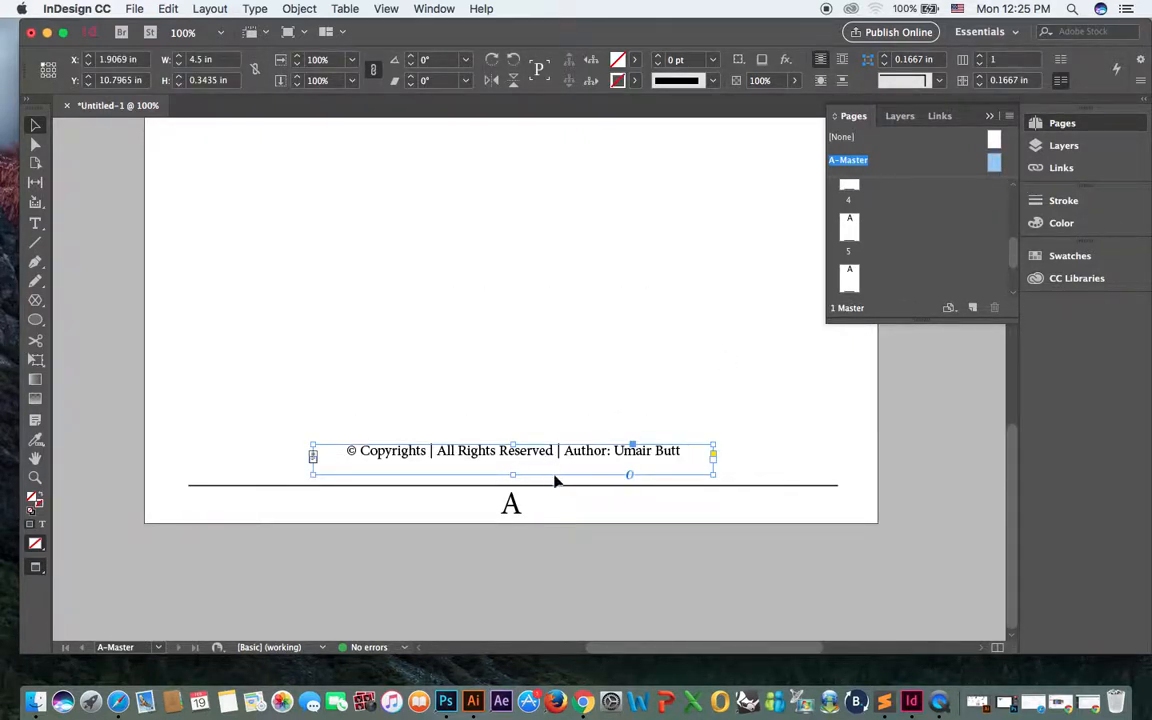
pyautogui.moveTo(555, 487); pyautogui.dragTo(557, 487)
pyautogui.click(771, 319)
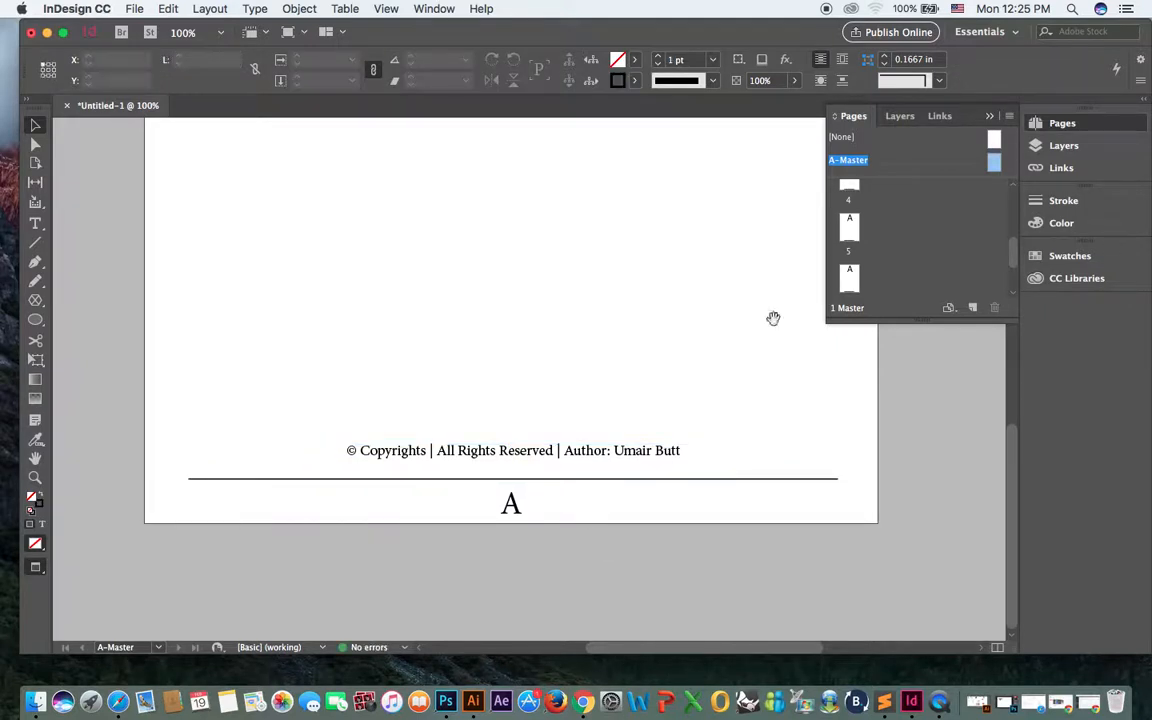
# Examine the adjusted footer on pages 4 to 6 with the interface panels hidden
pyautogui.doubleClick(851, 218)
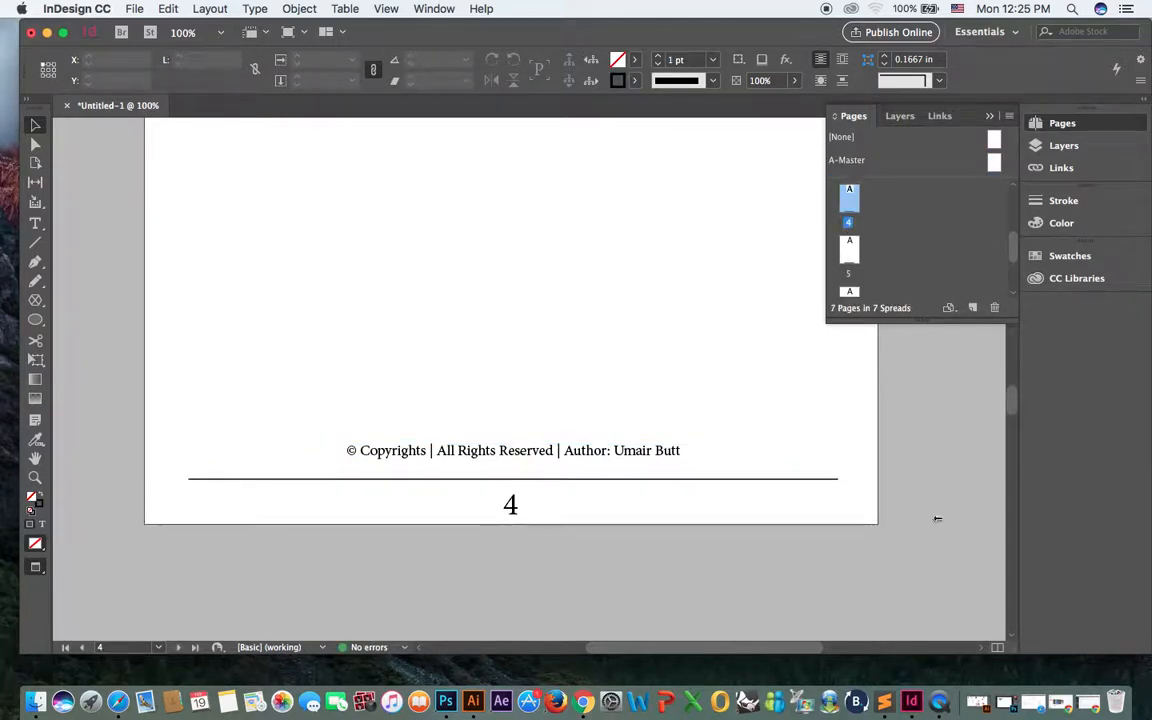
pyautogui.press('Tab')
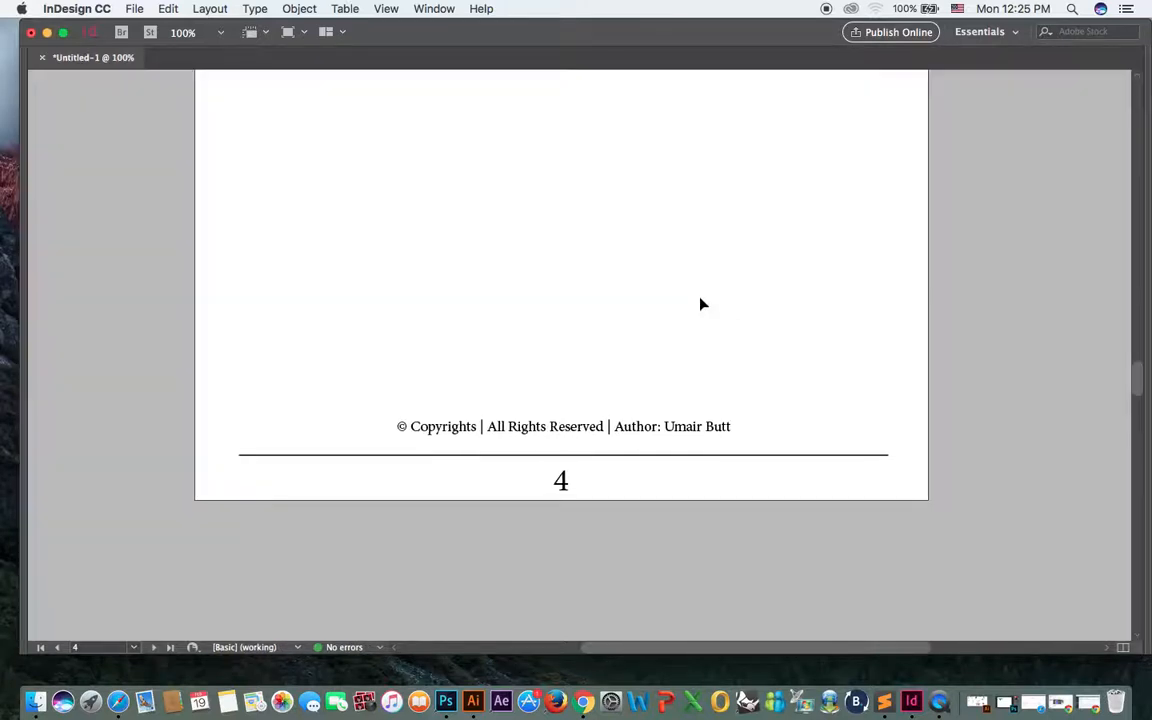
pyautogui.scroll(-10, 740, 396)
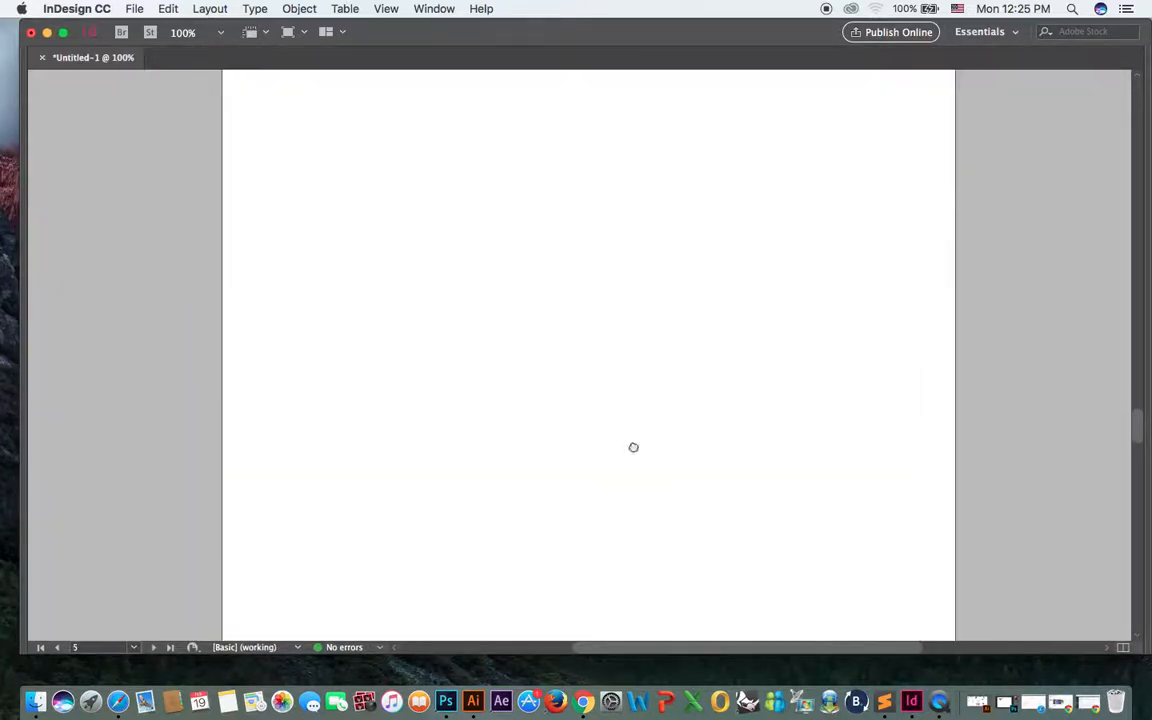
pyautogui.scroll(-10, 633, 447)
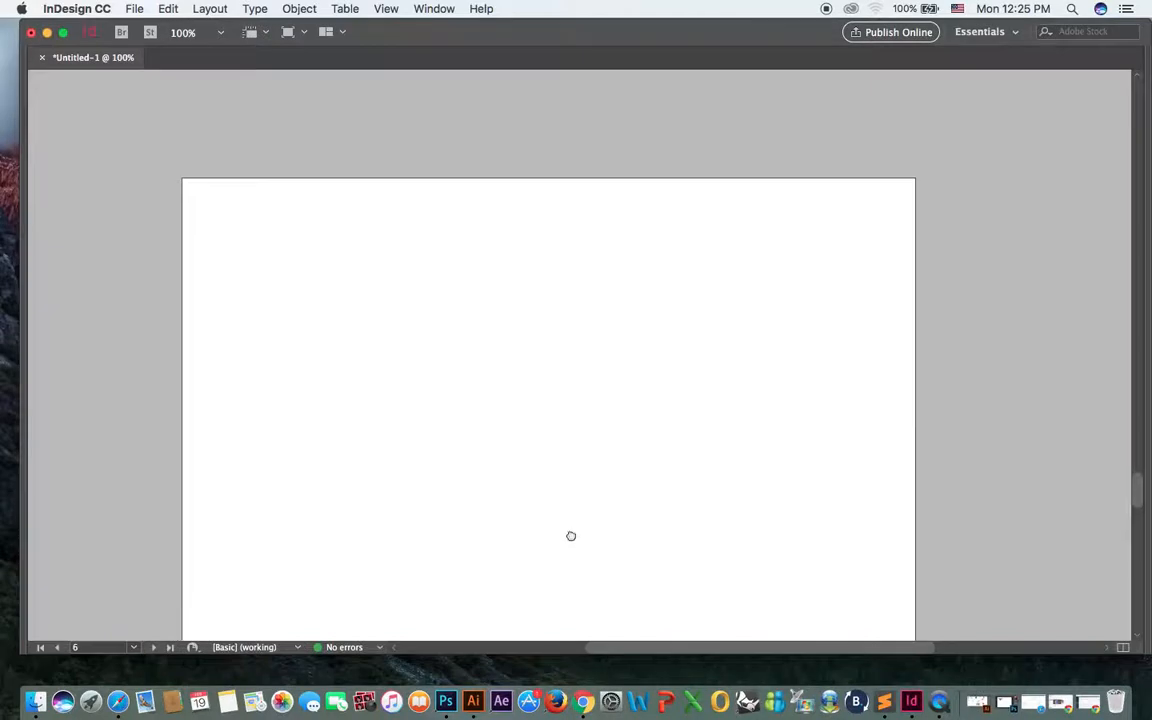
pyautogui.scroll(-10, 571, 536)
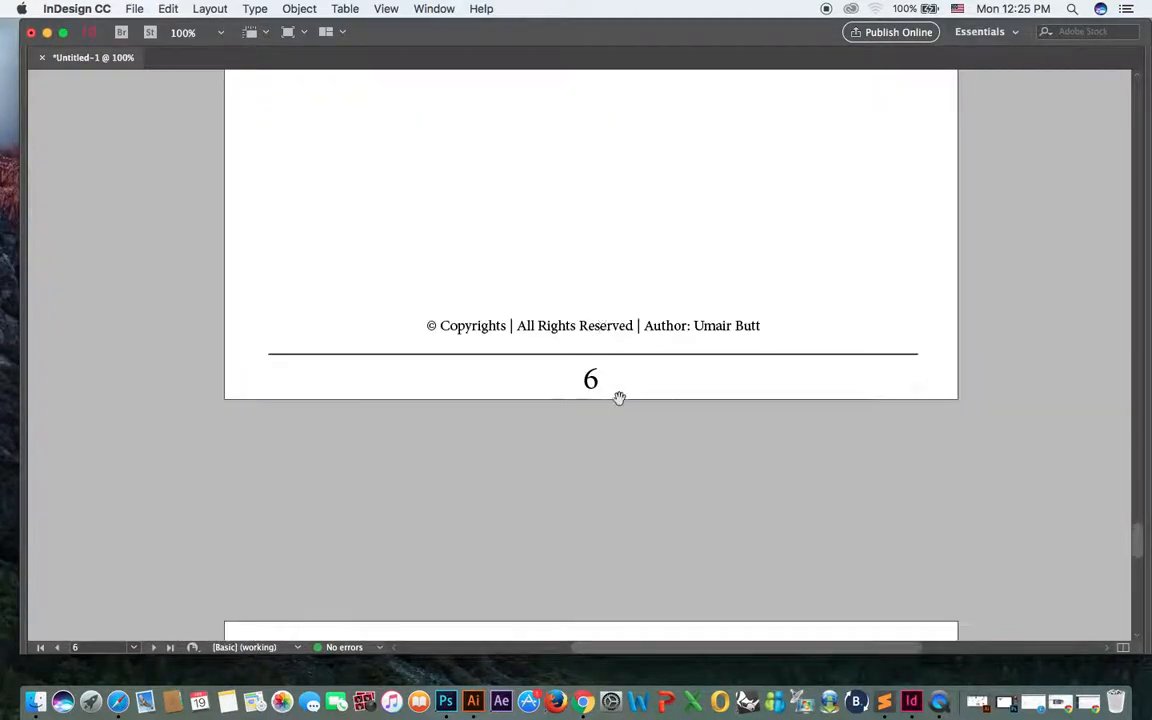